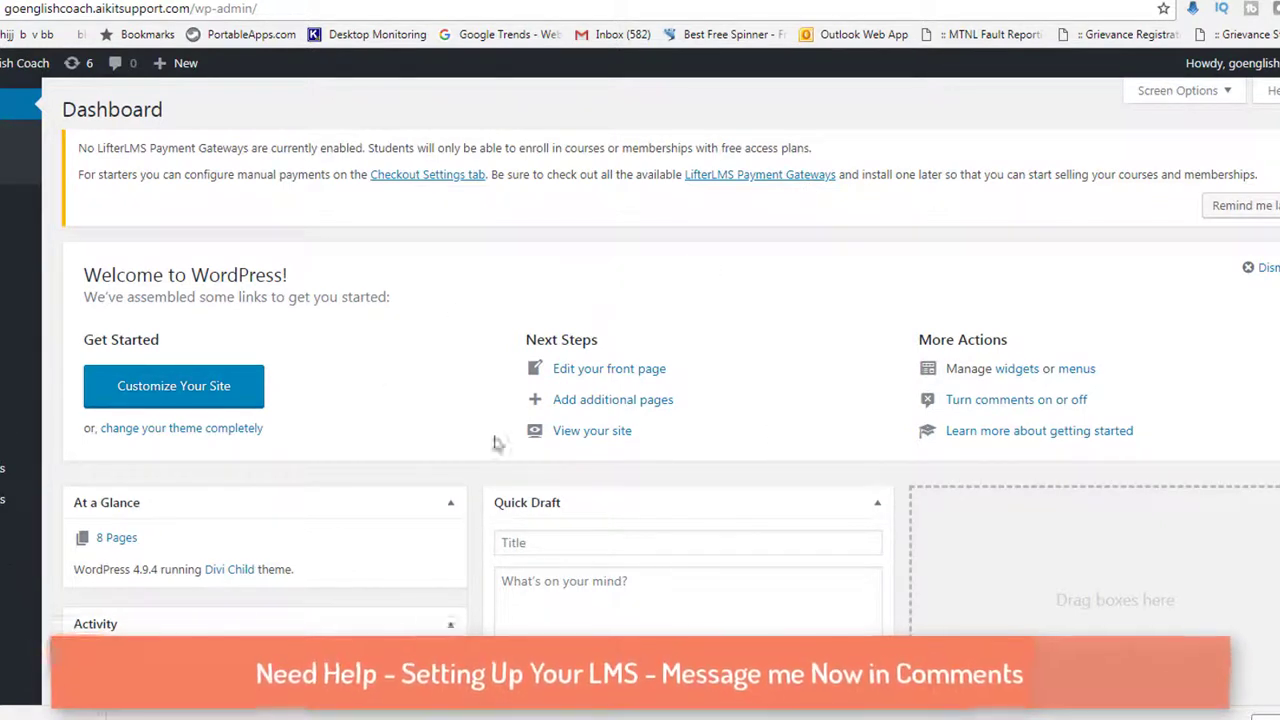
From the Courses list in the admin sidebar, start a new course with Add Course.
mouse_move(15, 440)
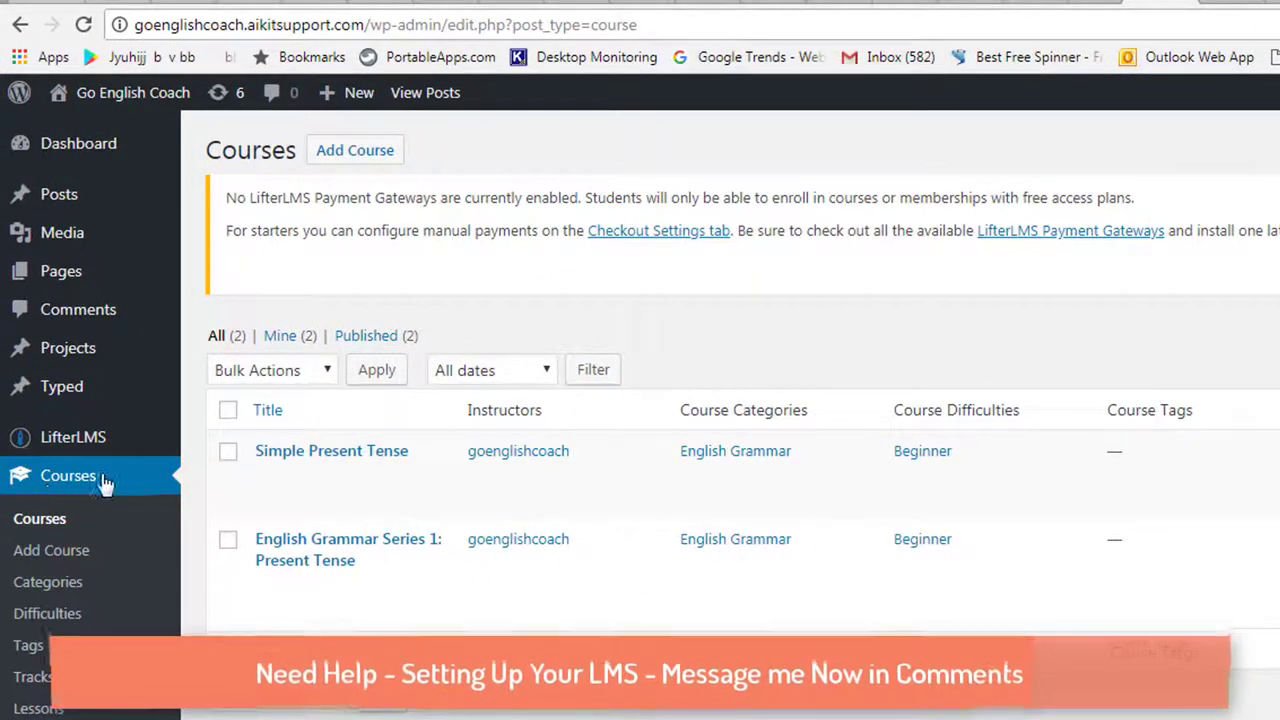
left_click(357, 158)
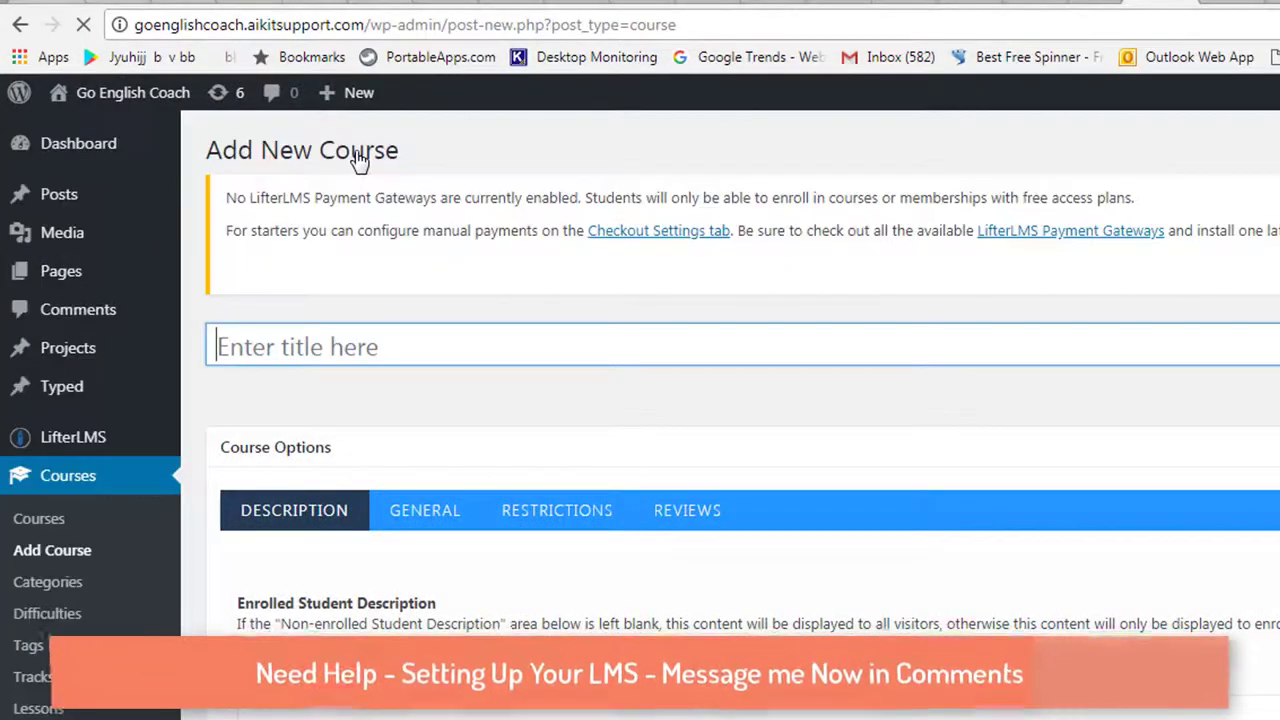
Enter 'Demo' as the new course's title.
left_click(232, 350)
type("Demo")
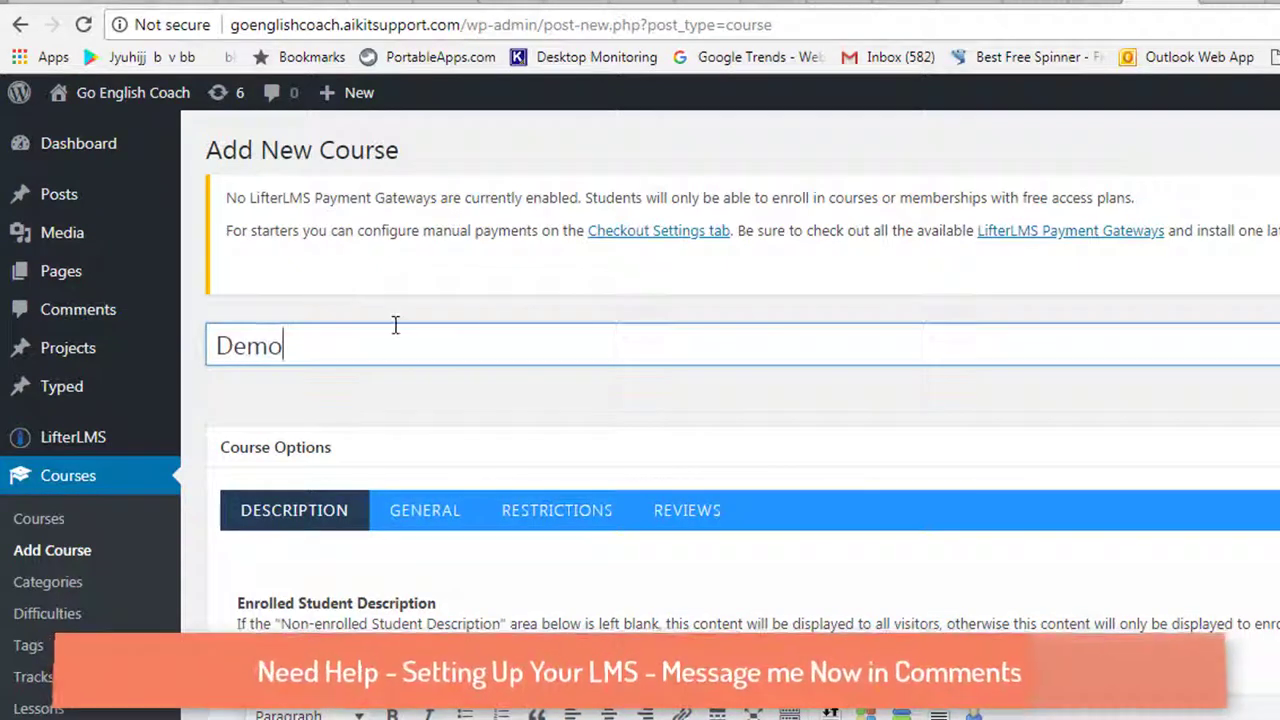
scroll(394, 323, "down", 3)
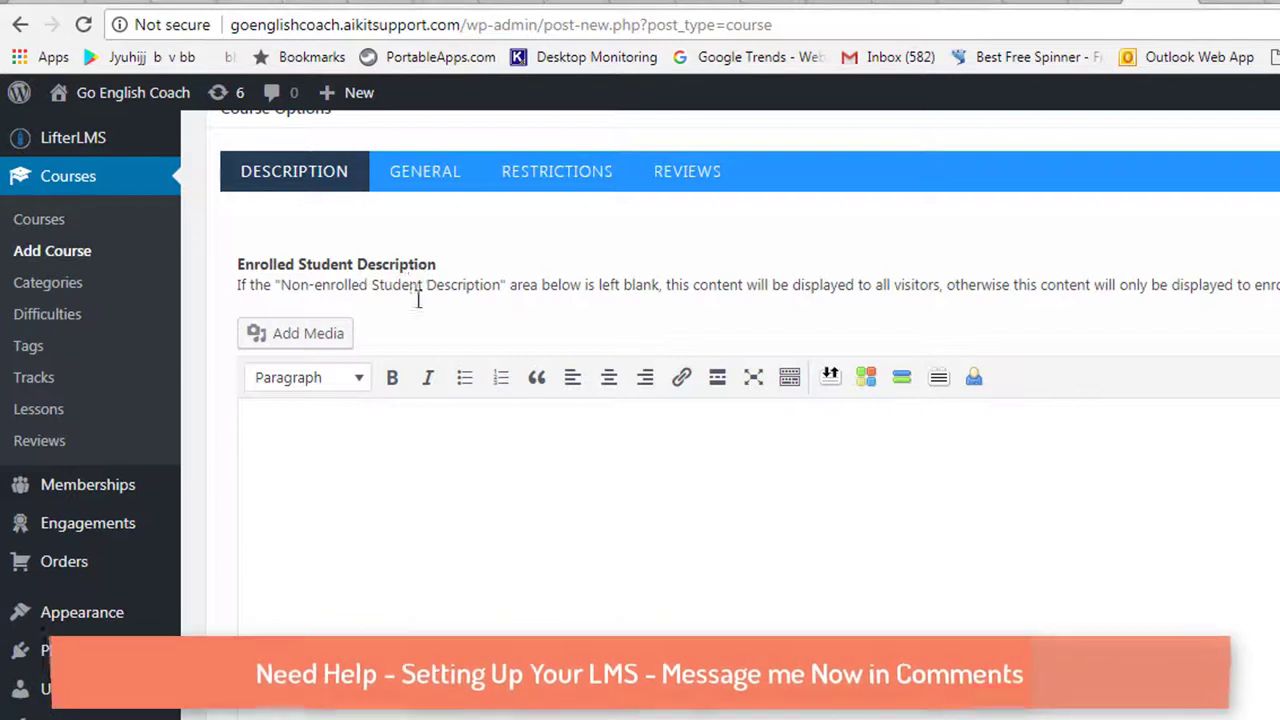
Write 'Hello' in the Enrolled Student Description editor.
left_click(299, 447)
type("Hello")
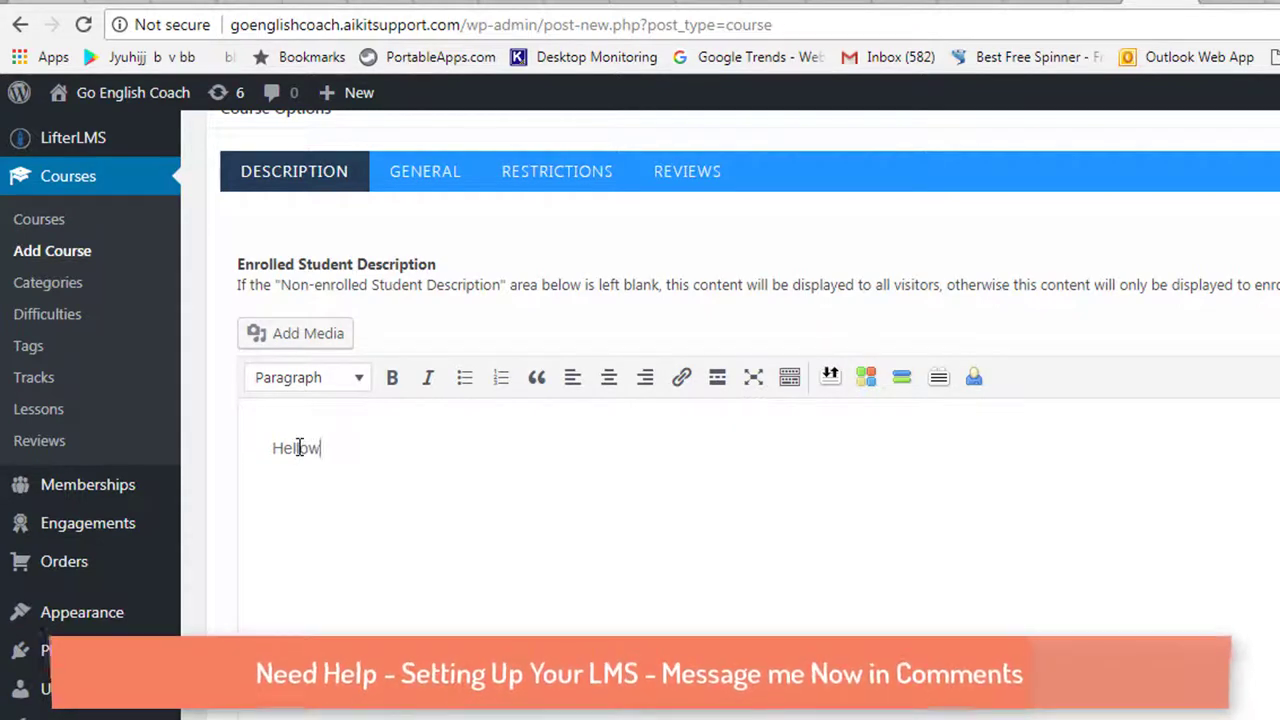
scroll(397, 600, "down", 4)
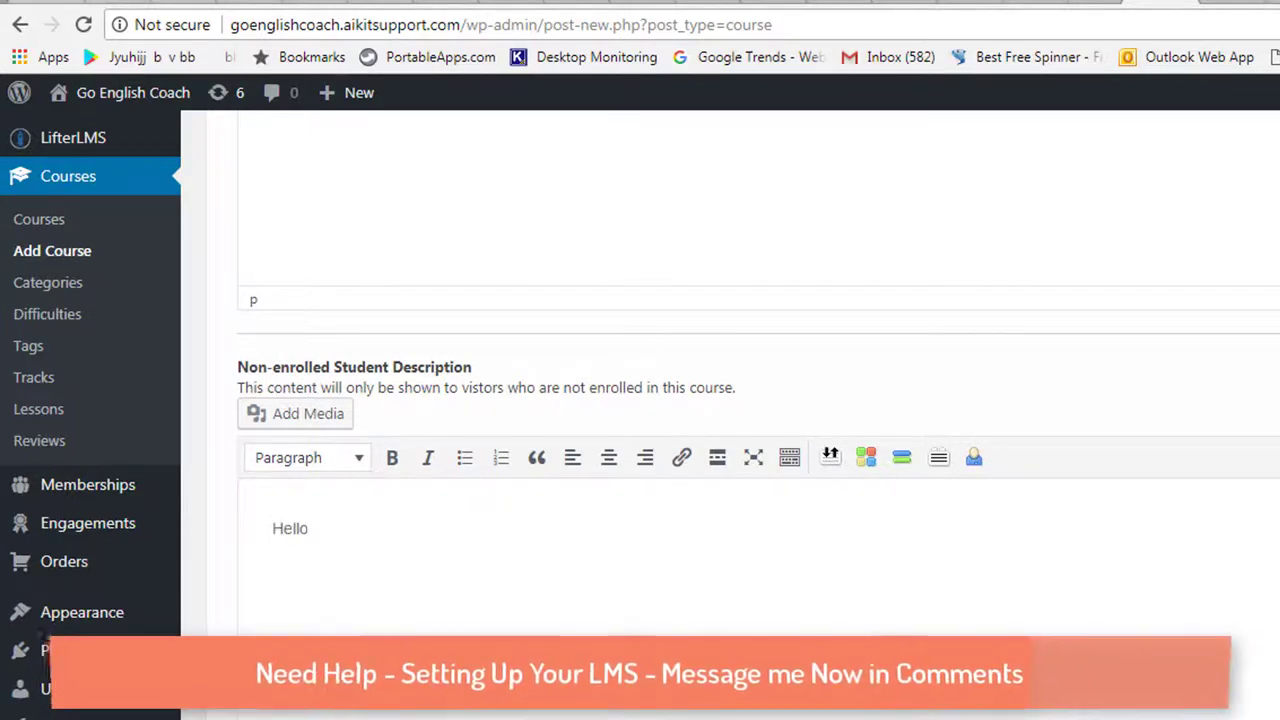
scroll(434, 482, "up", 3)
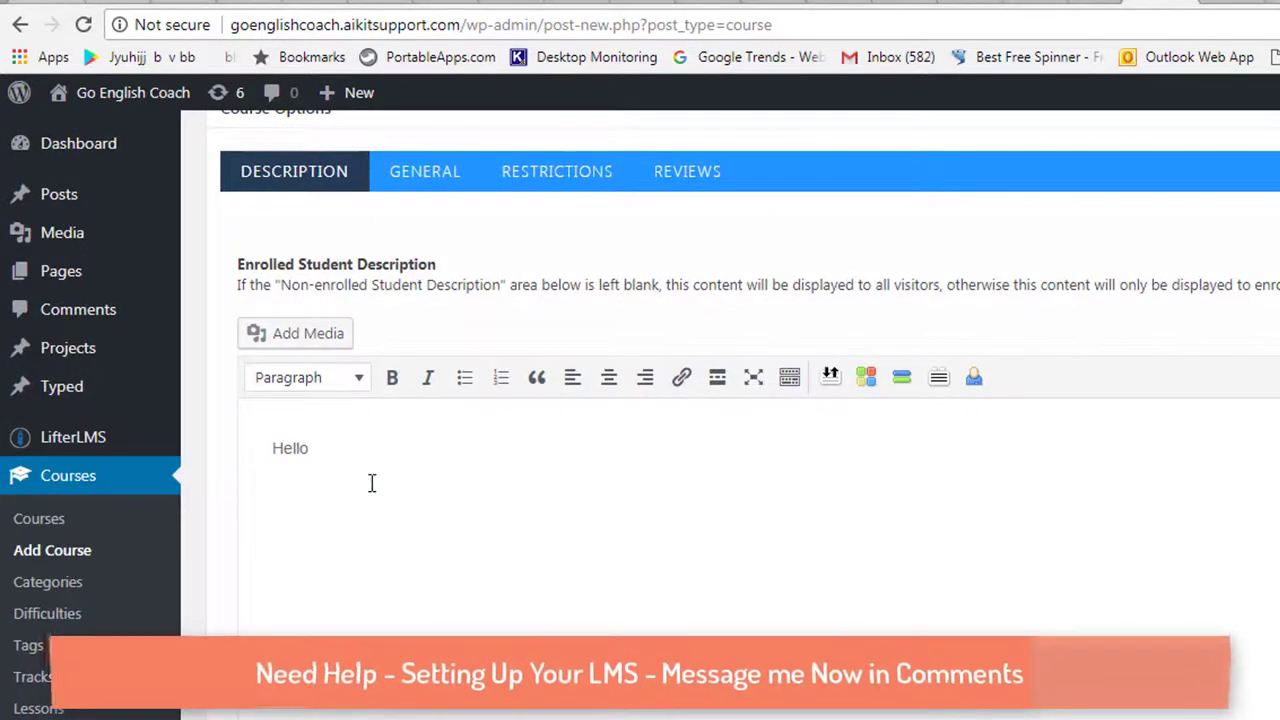
scroll(371, 483, "down", 3)
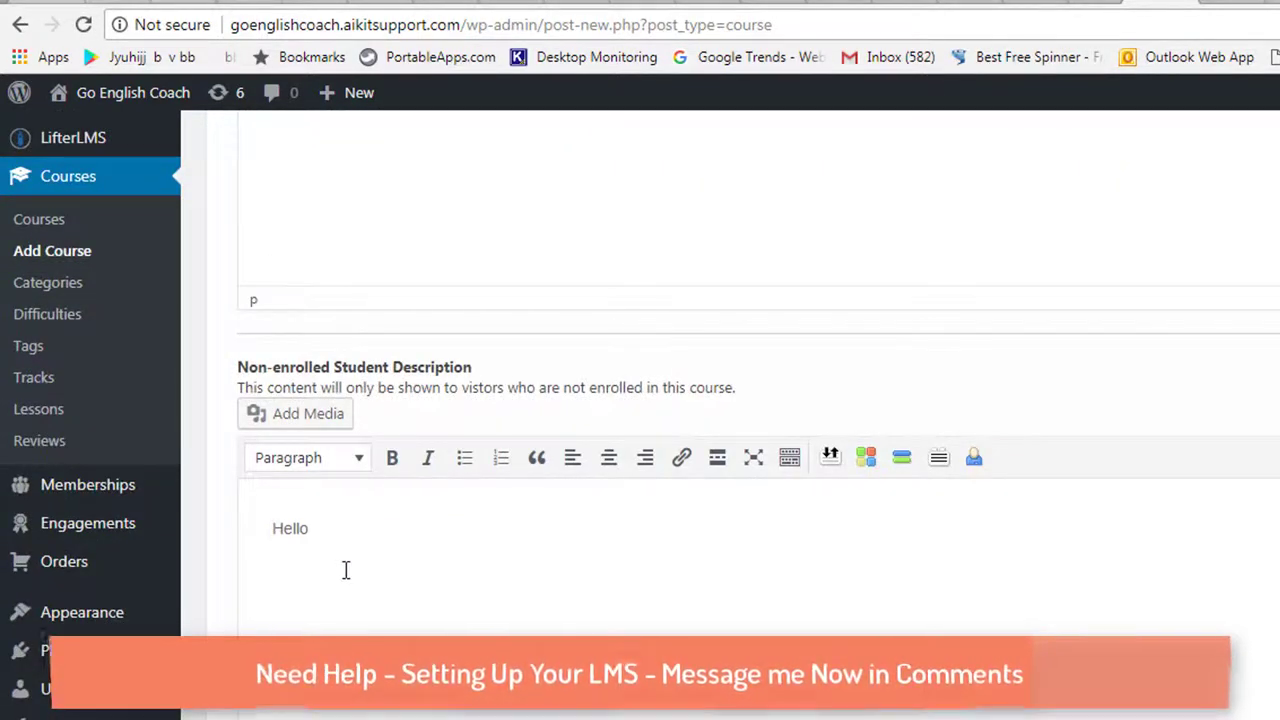
scroll(346, 570, "up", 3)
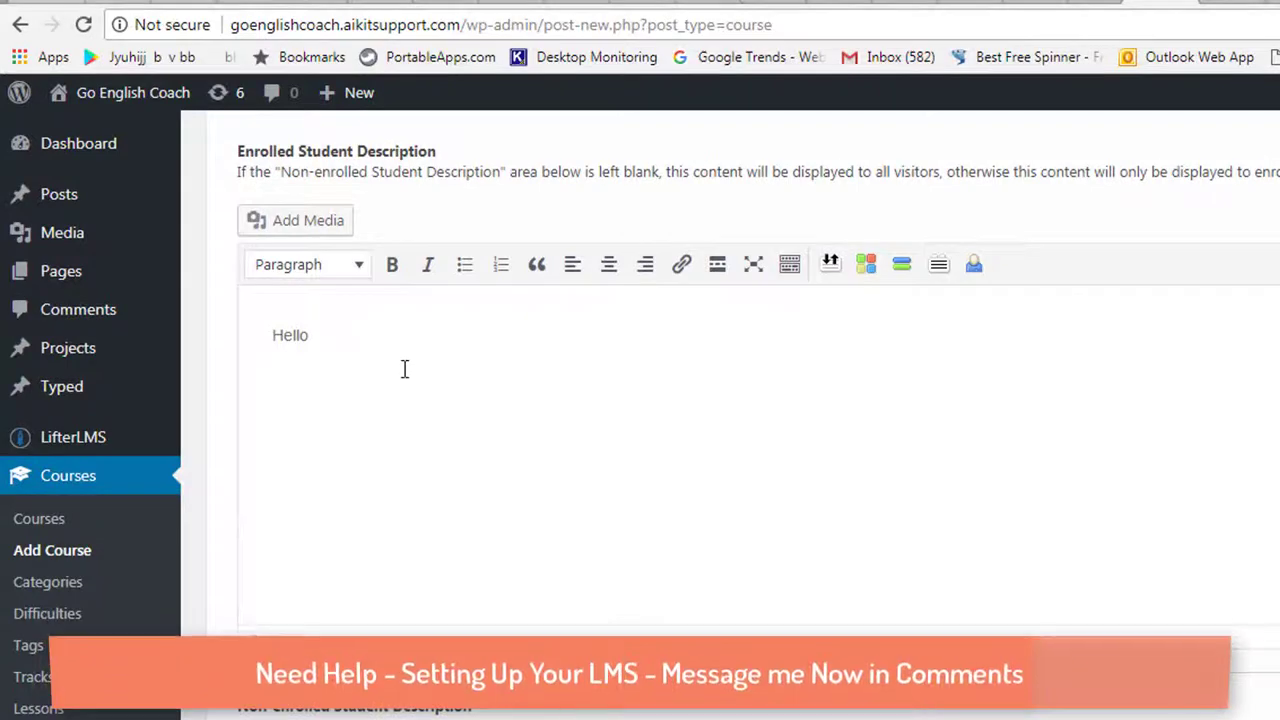
scroll(402, 369, "up", 2)
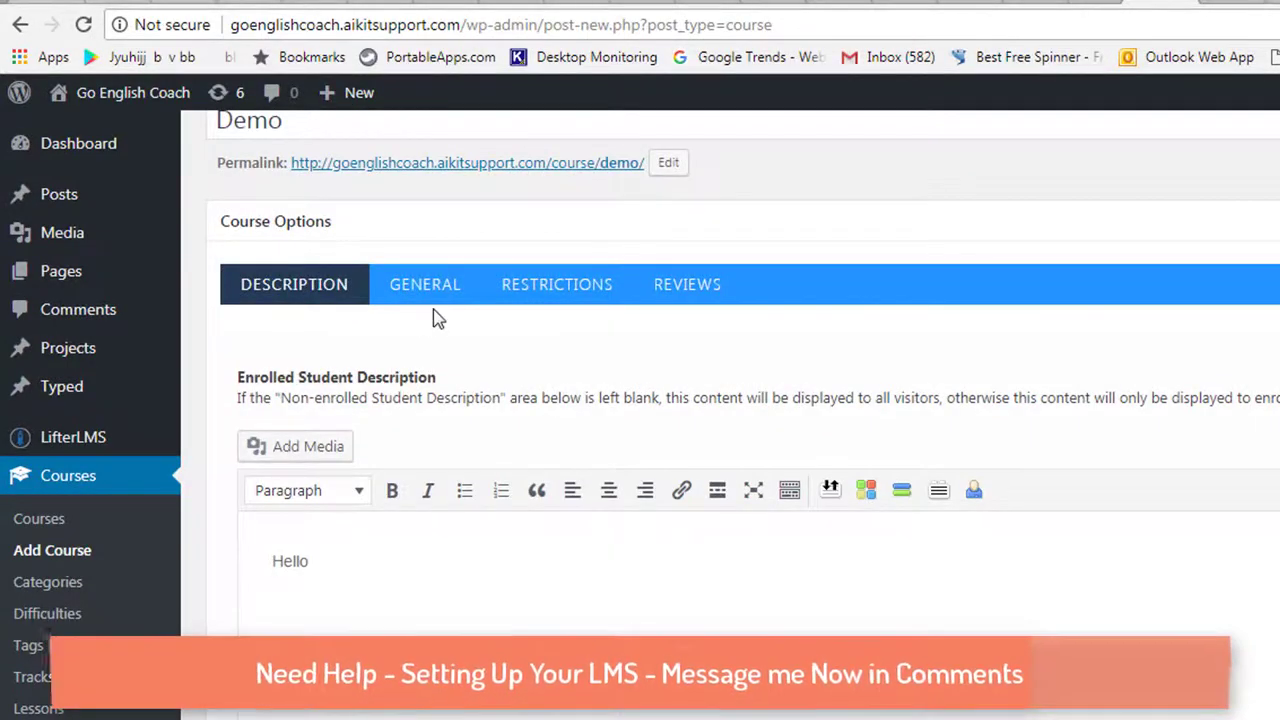
scroll(437, 318, "down", 10)
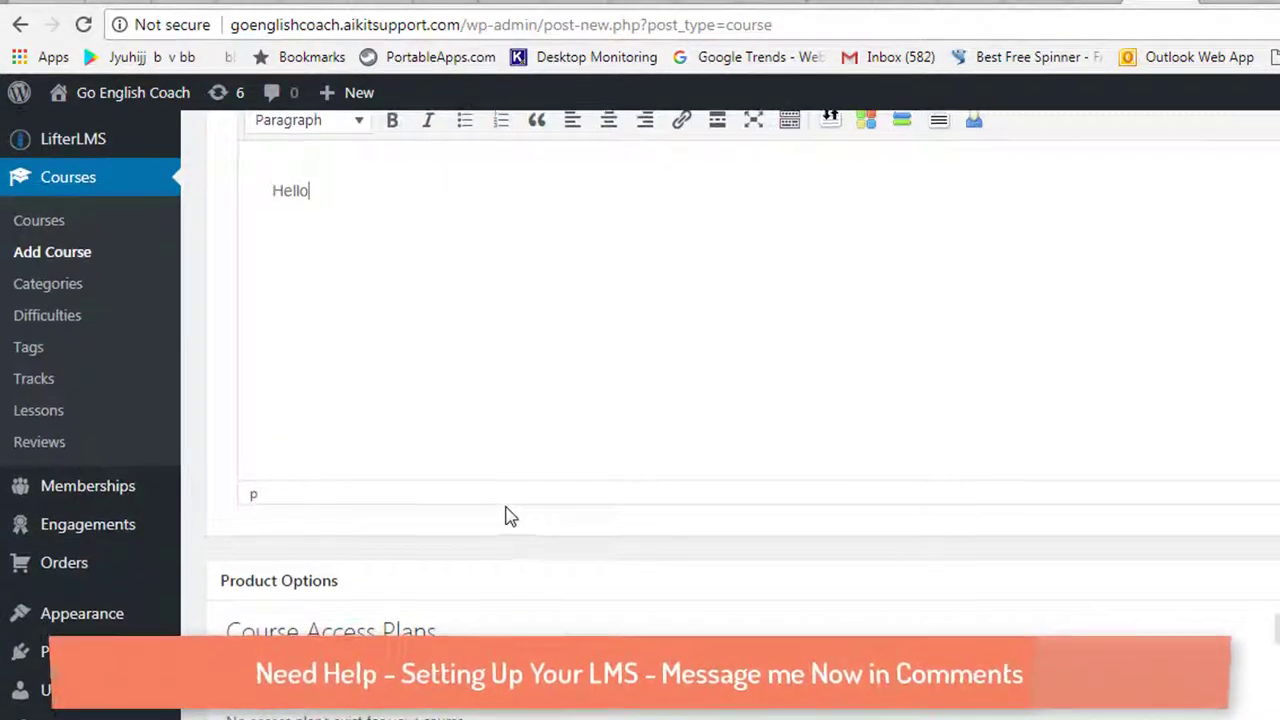
scroll(505, 516, "up", 10)
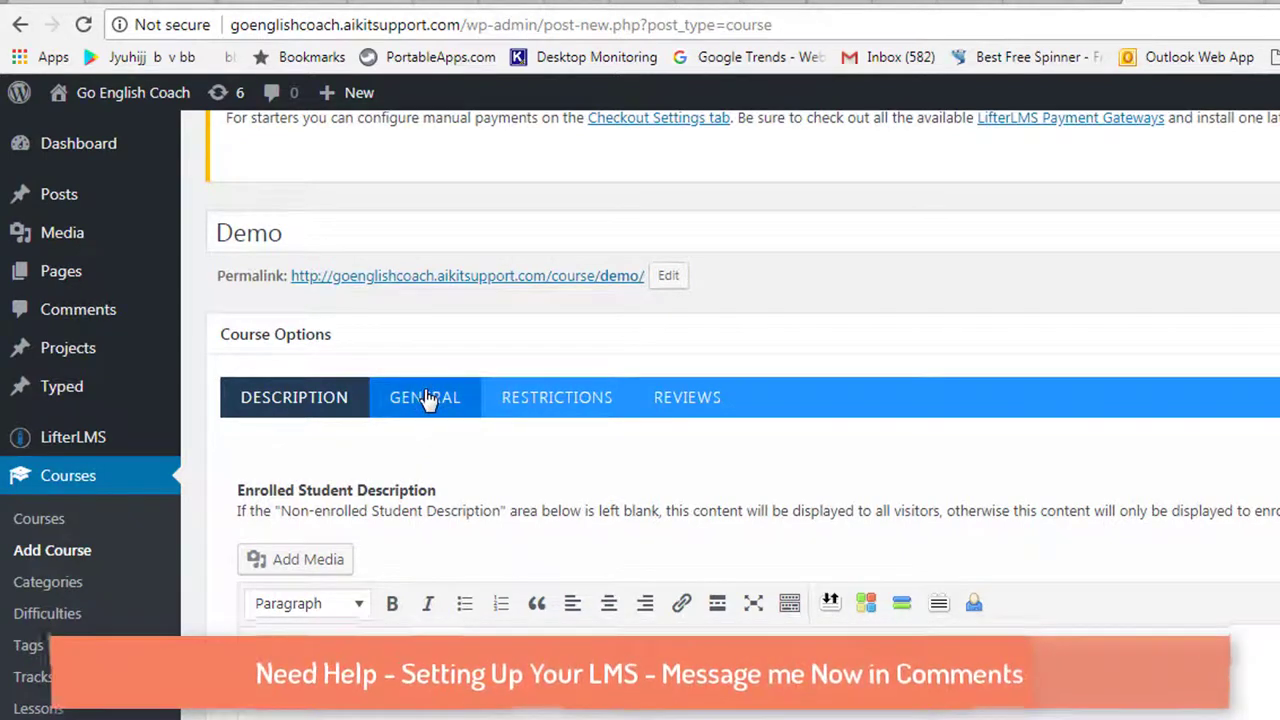
On the General tab, set Course Difficulty Category to Beginner, leaving the featured video empty.
left_click(426, 399)
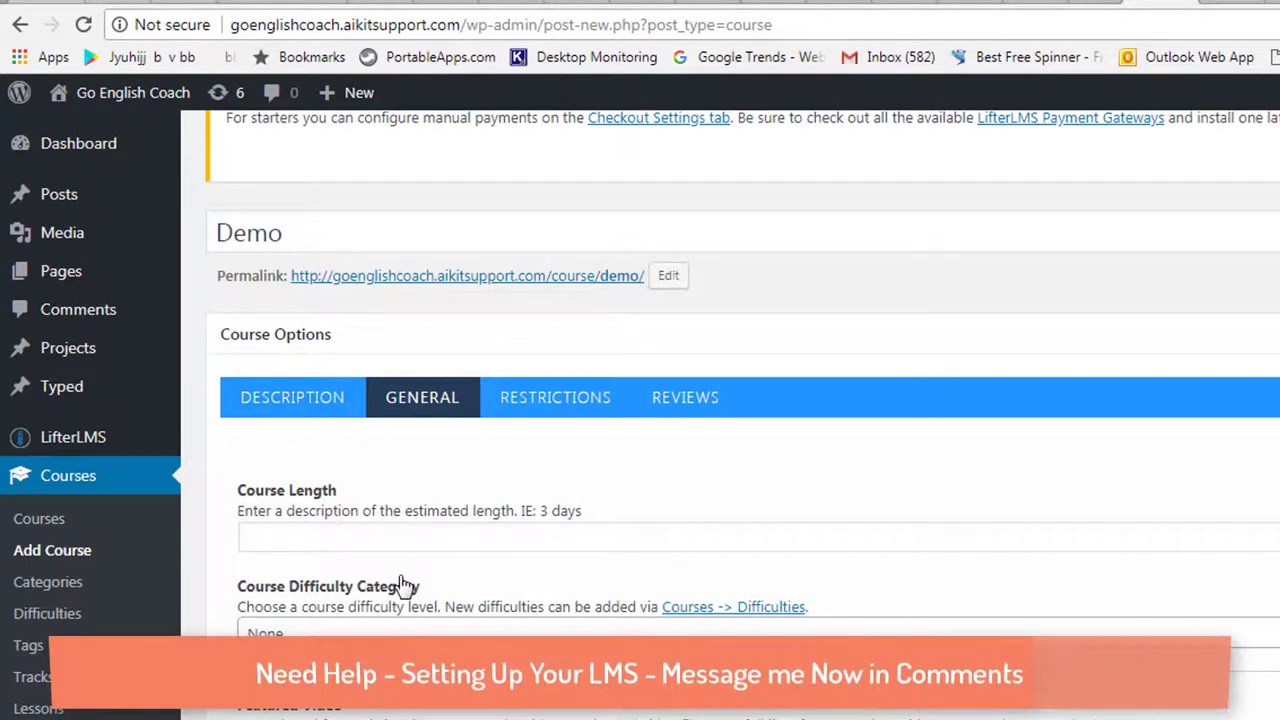
left_click(327, 529)
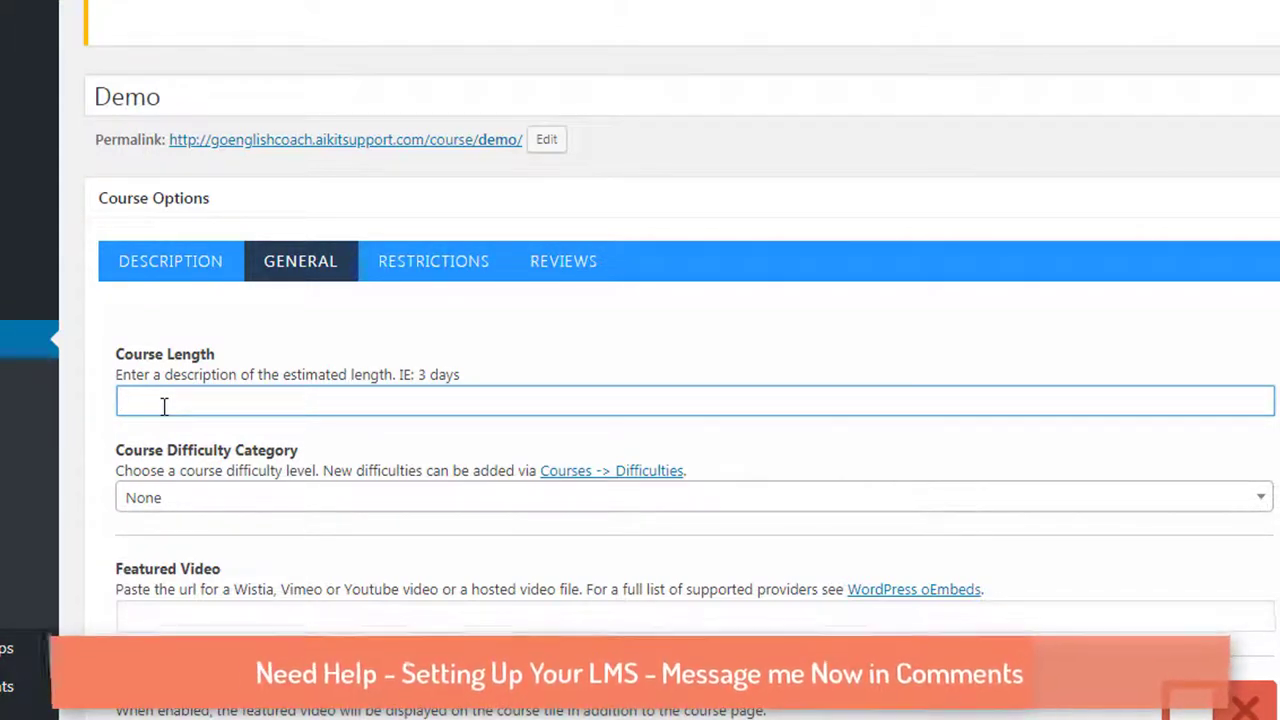
scroll(175, 405, "down", 2)
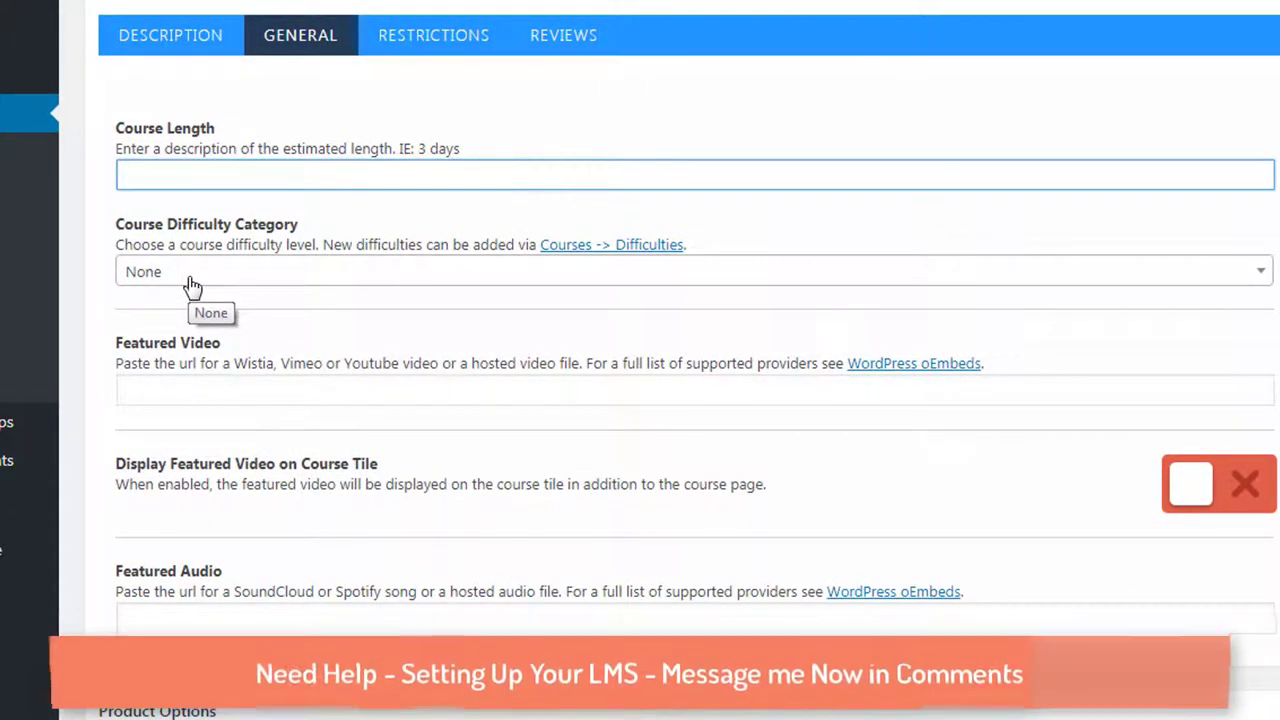
left_click(192, 287)
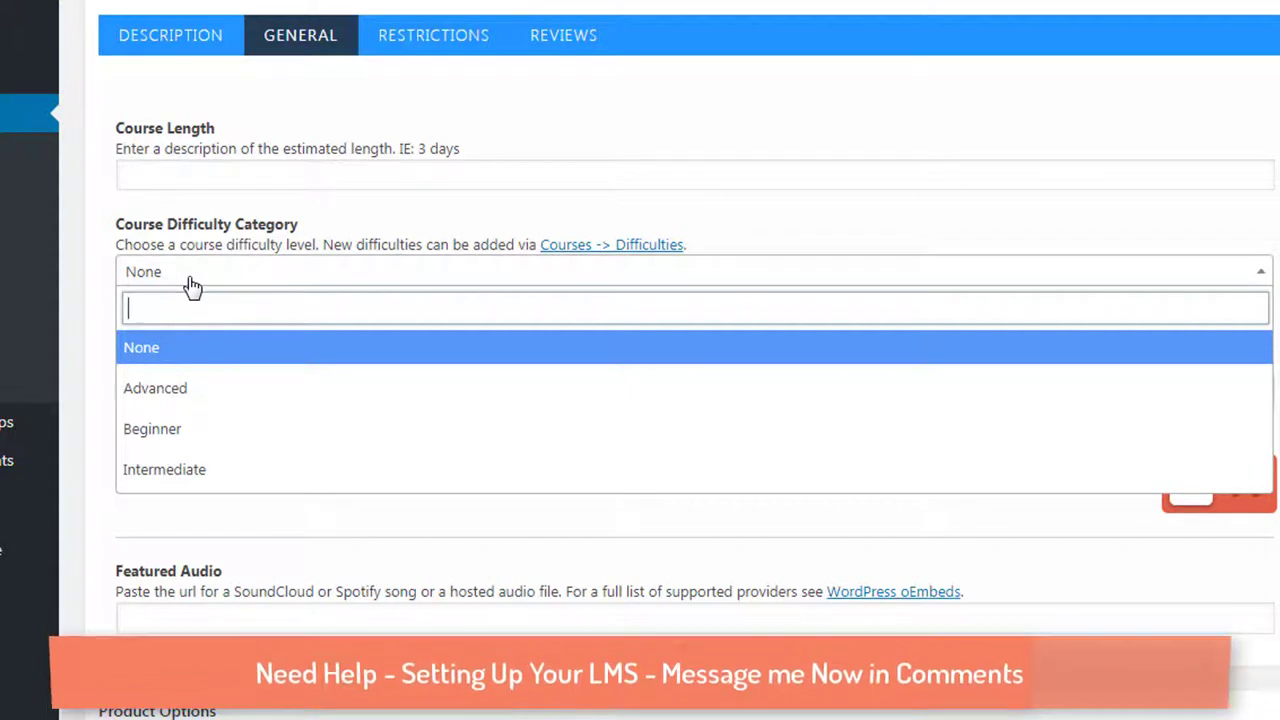
left_click(157, 438)
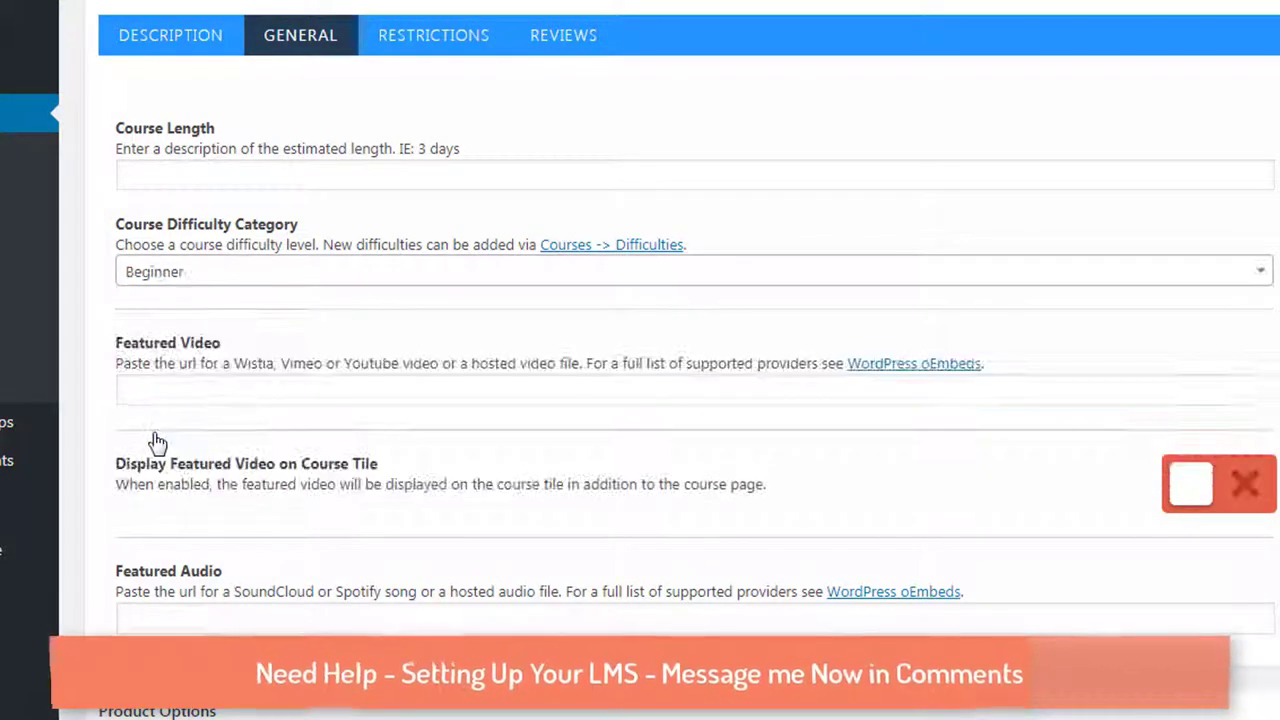
left_click(197, 398)
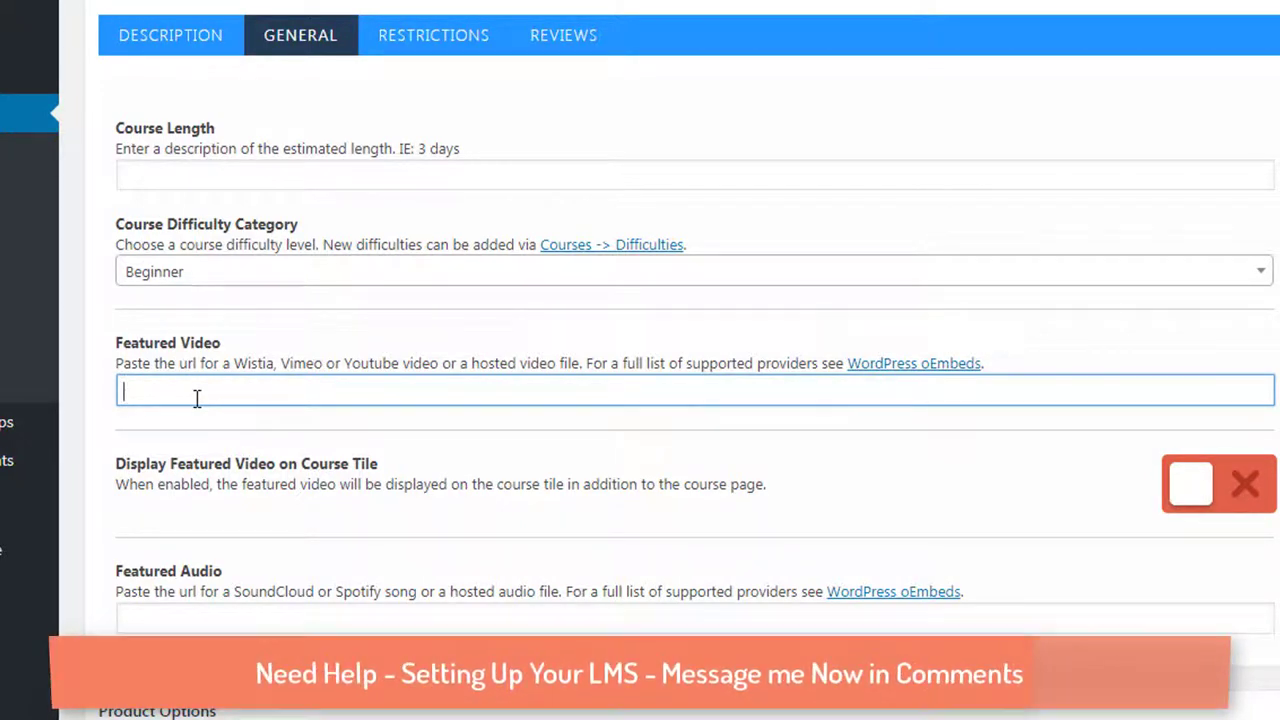
left_click(197, 398)
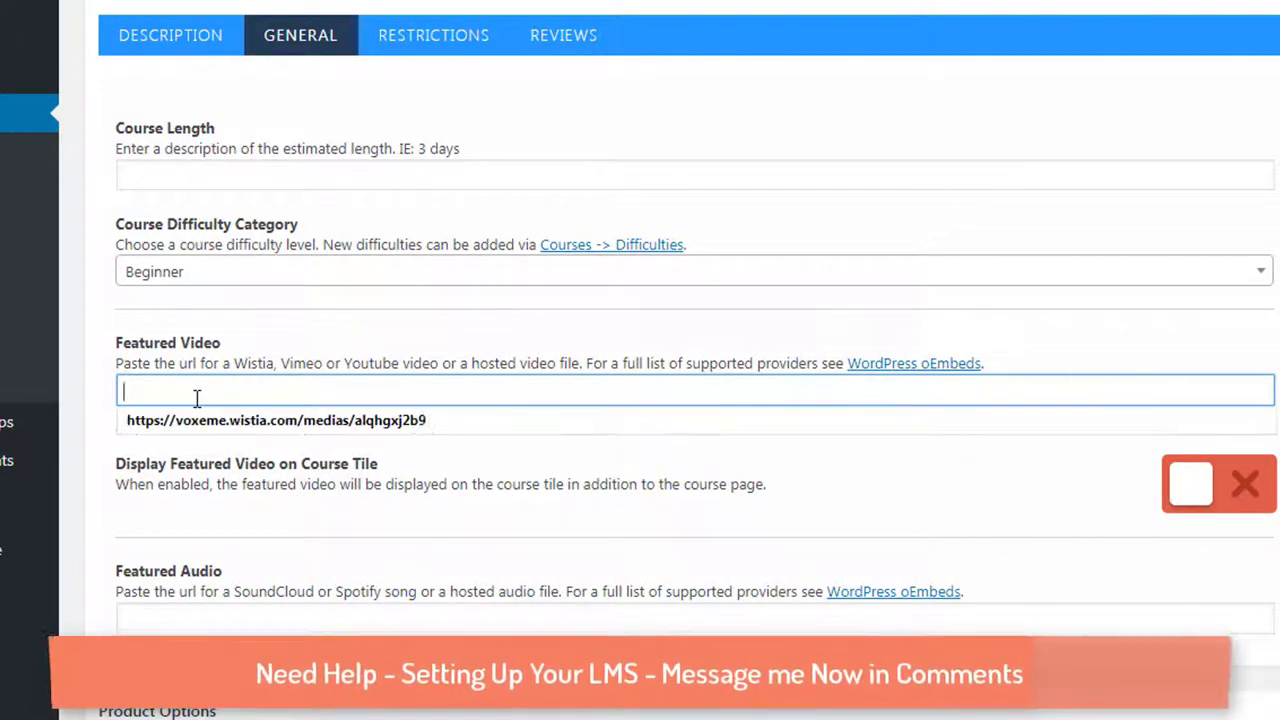
left_click(270, 332)
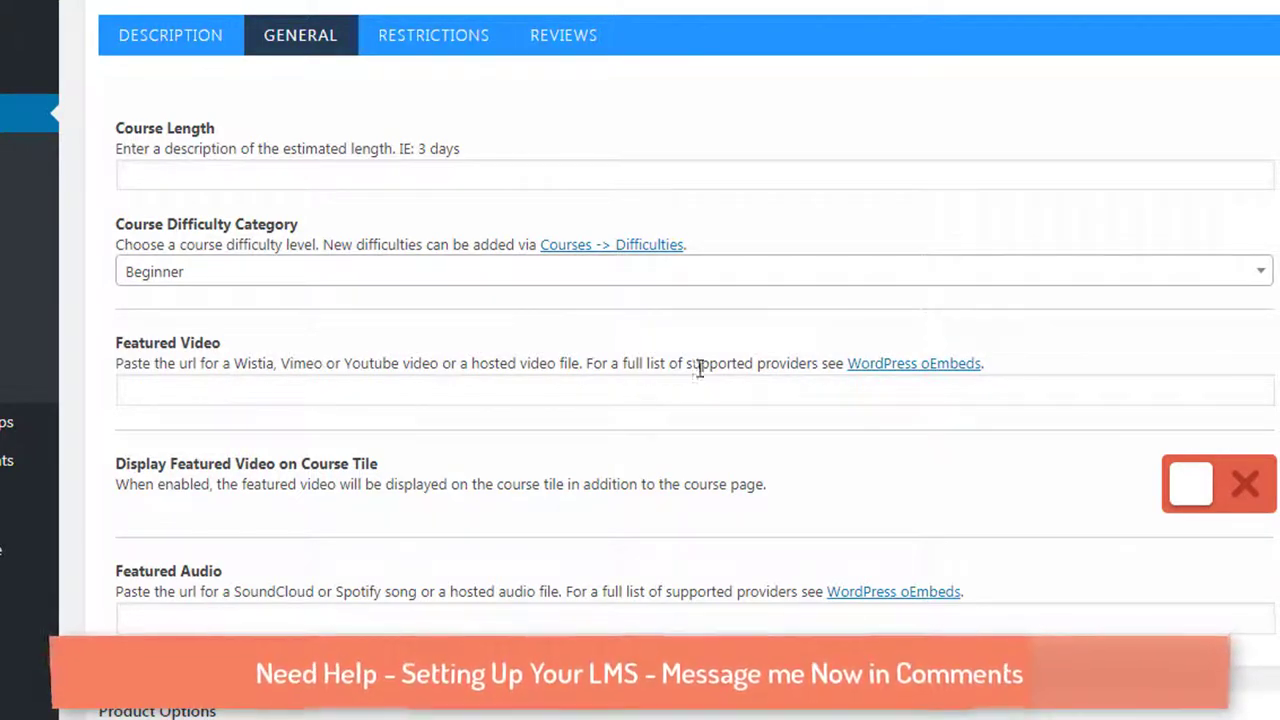
scroll(651, 414, "down", 2)
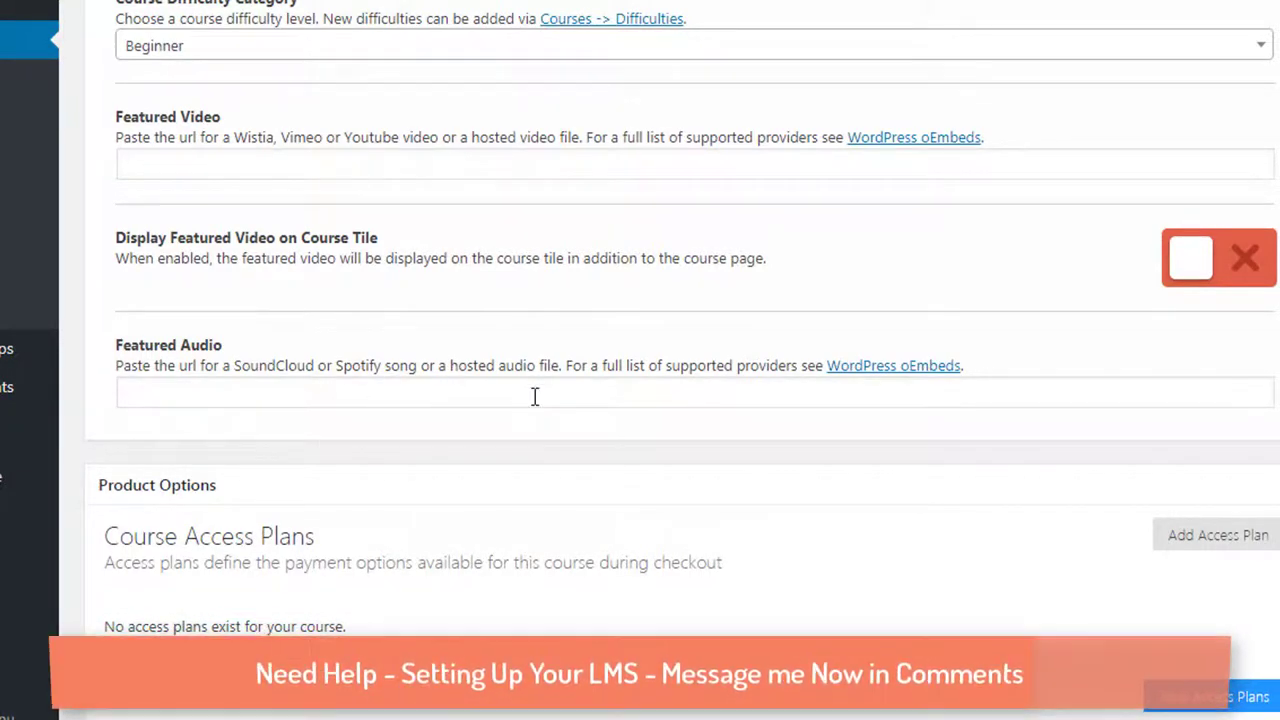
Add a new access plan marked Is Free and save the access plans.
scroll(603, 491, "down", 2)
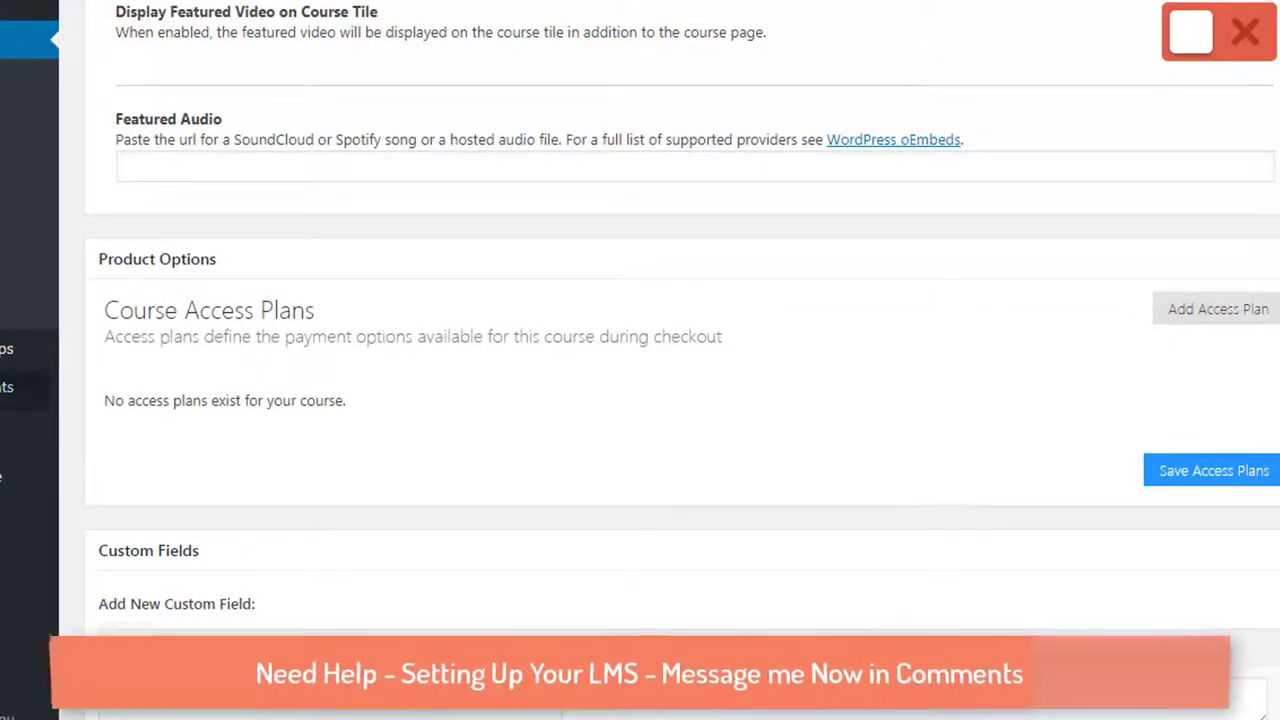
left_click(1222, 318)
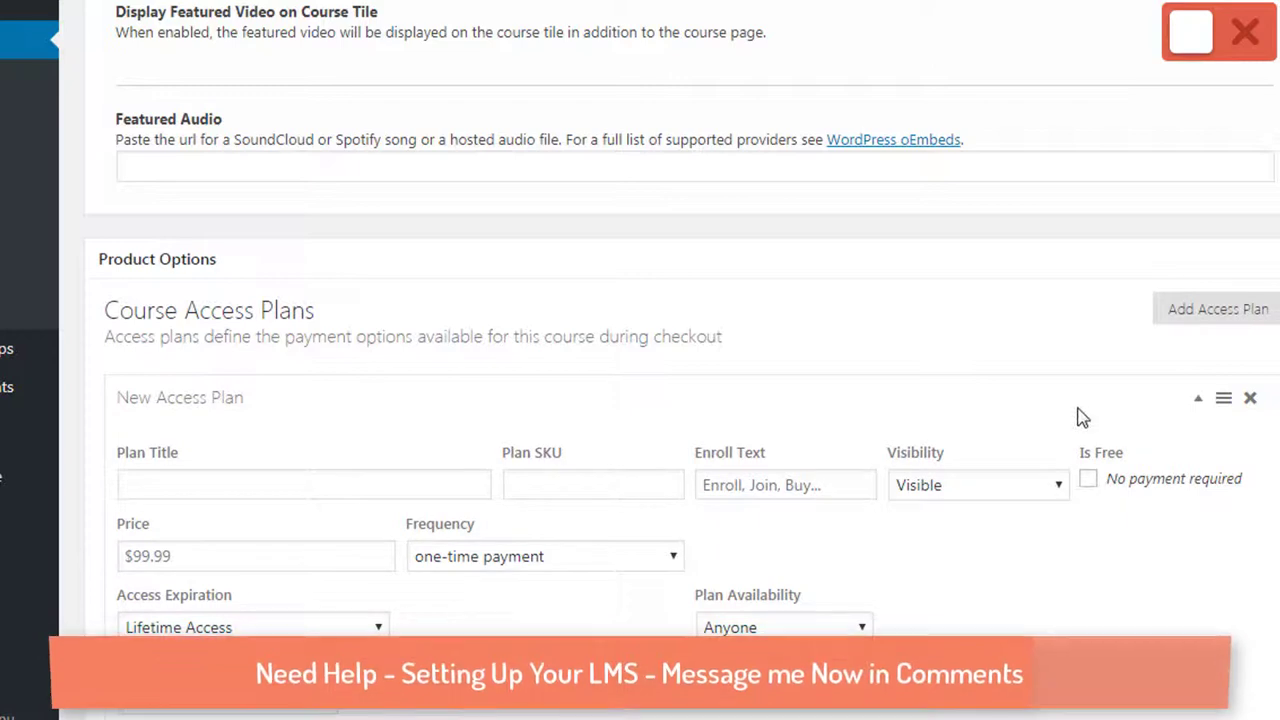
left_click(1089, 482)
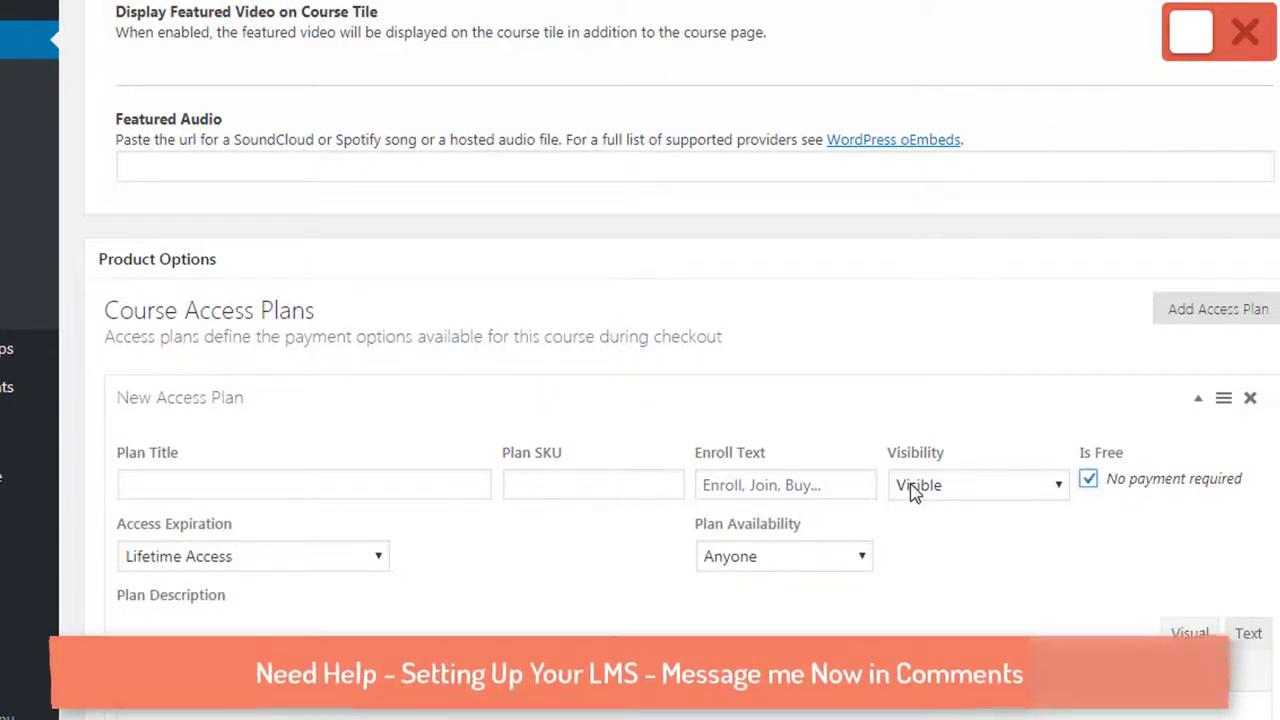
scroll(910, 490, "down", 2)
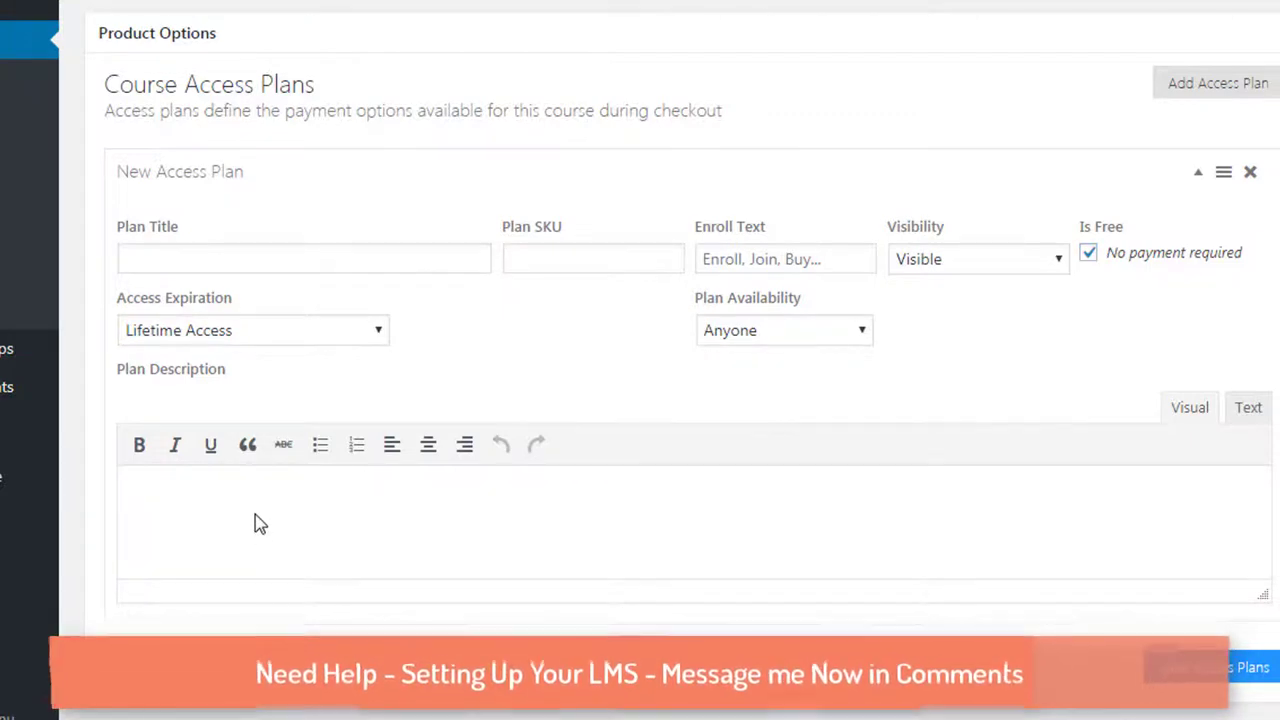
scroll(860, 540, "up", 1)
scroll(871, 549, "up", 3)
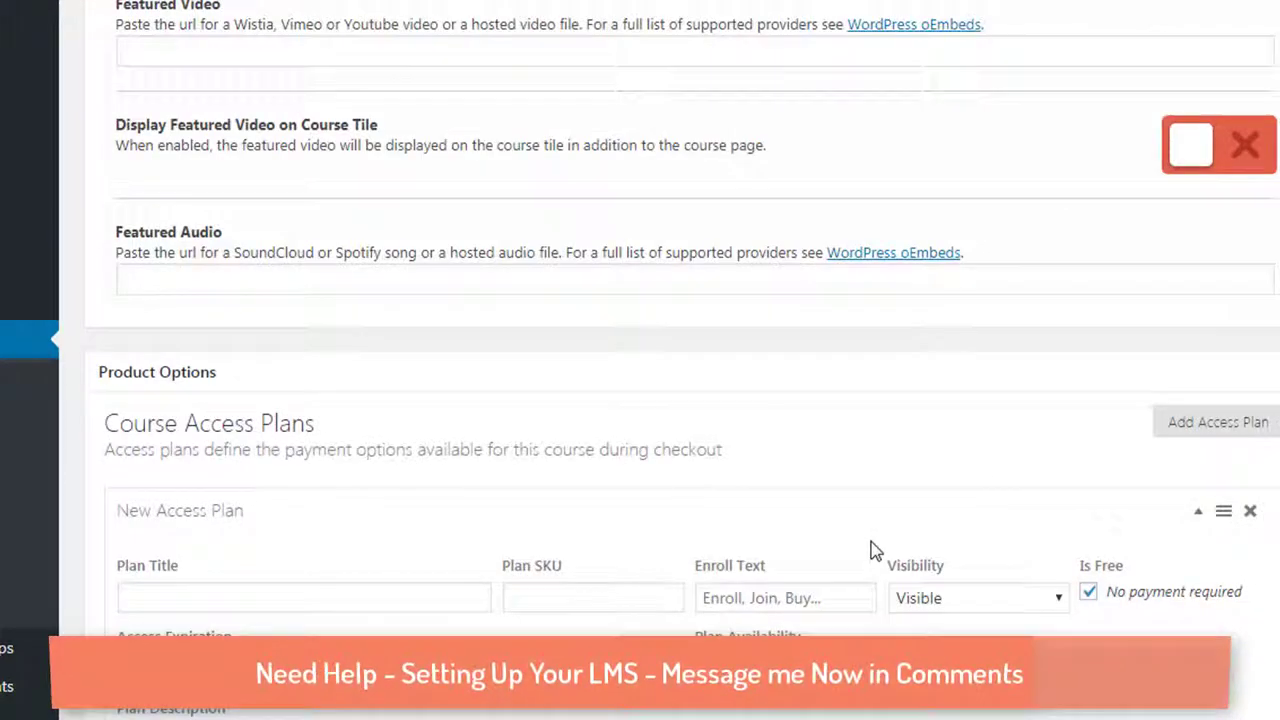
scroll(900, 549, "down", 4)
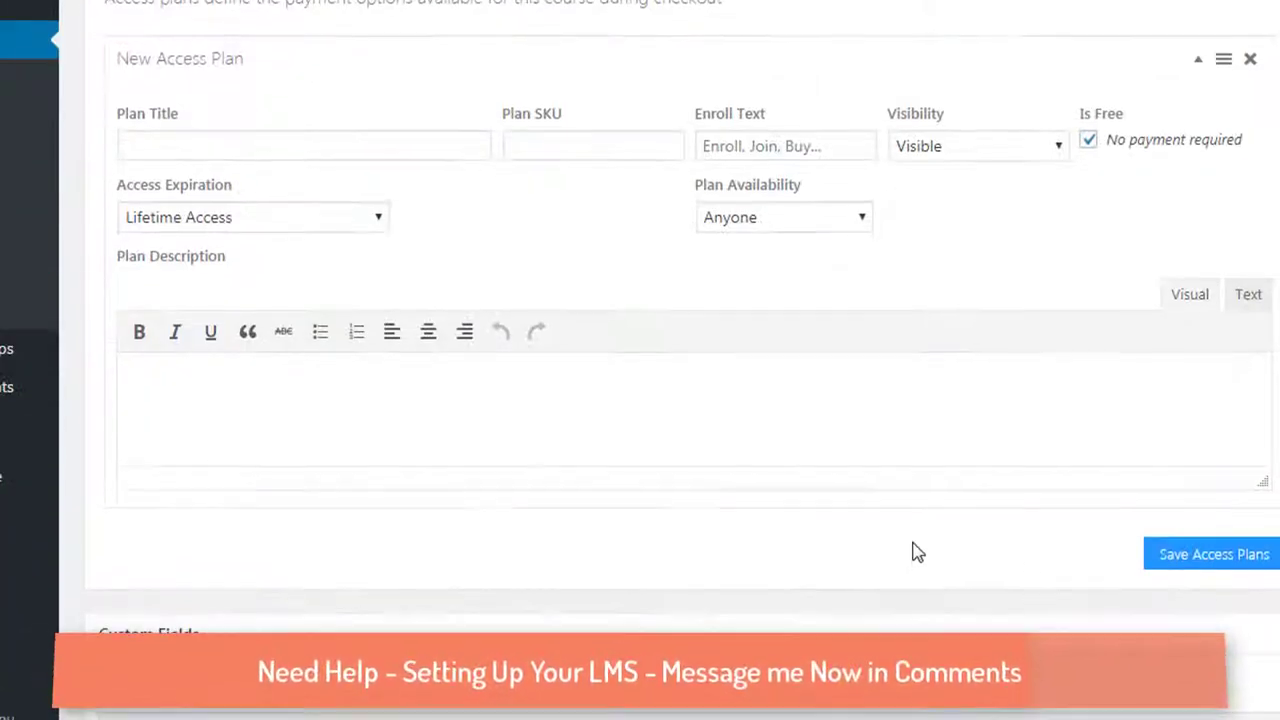
left_click(1211, 566)
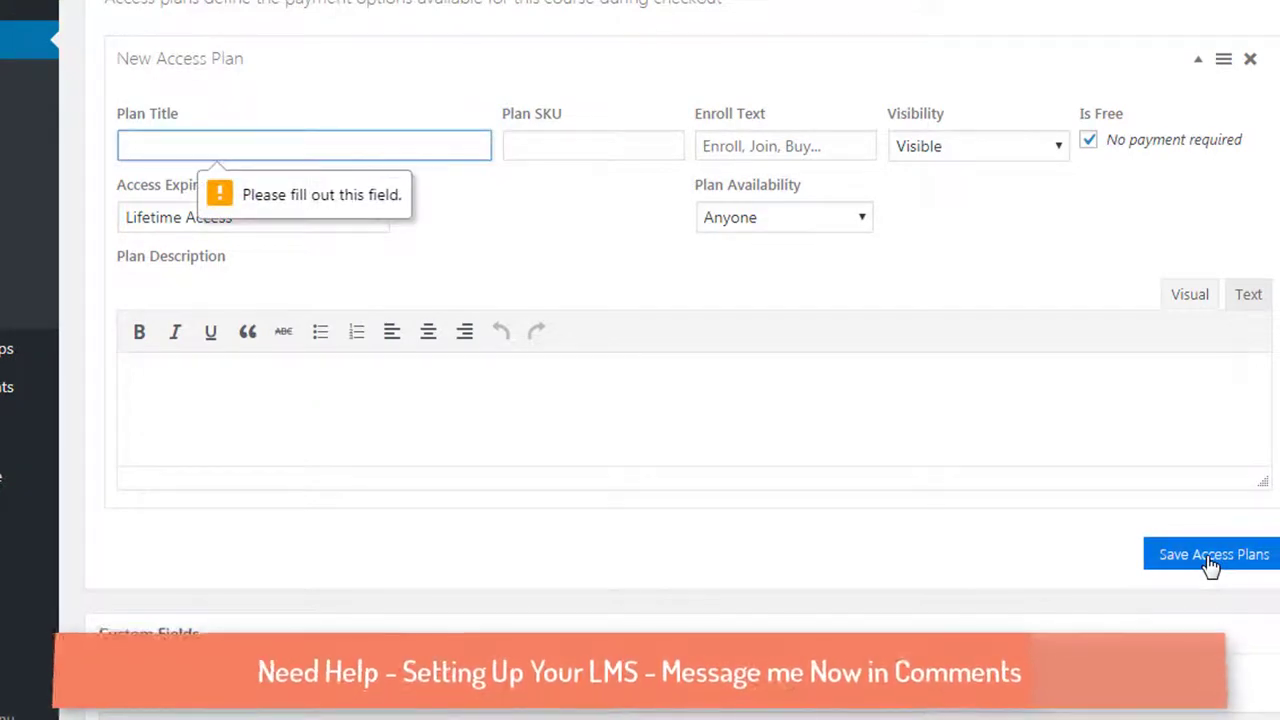
Title the lifetime access plan 'Free' and save it again.
left_click(181, 148)
type("Free")
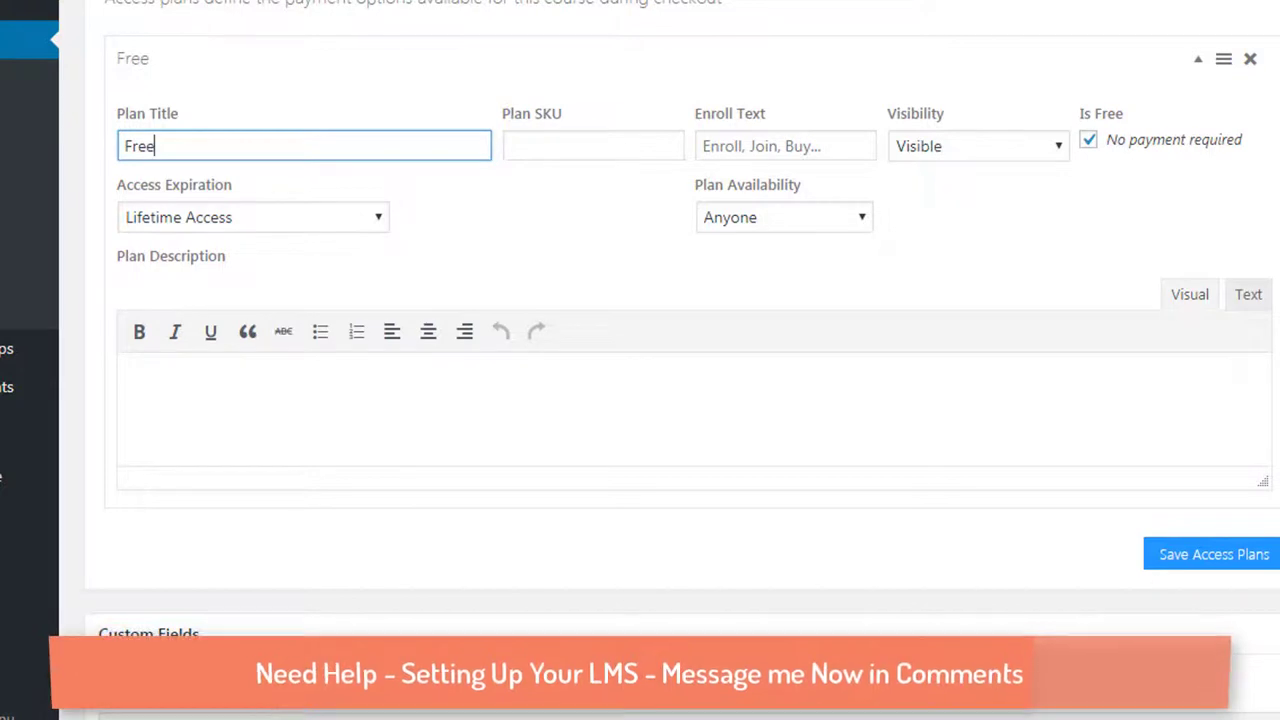
left_click(1209, 558)
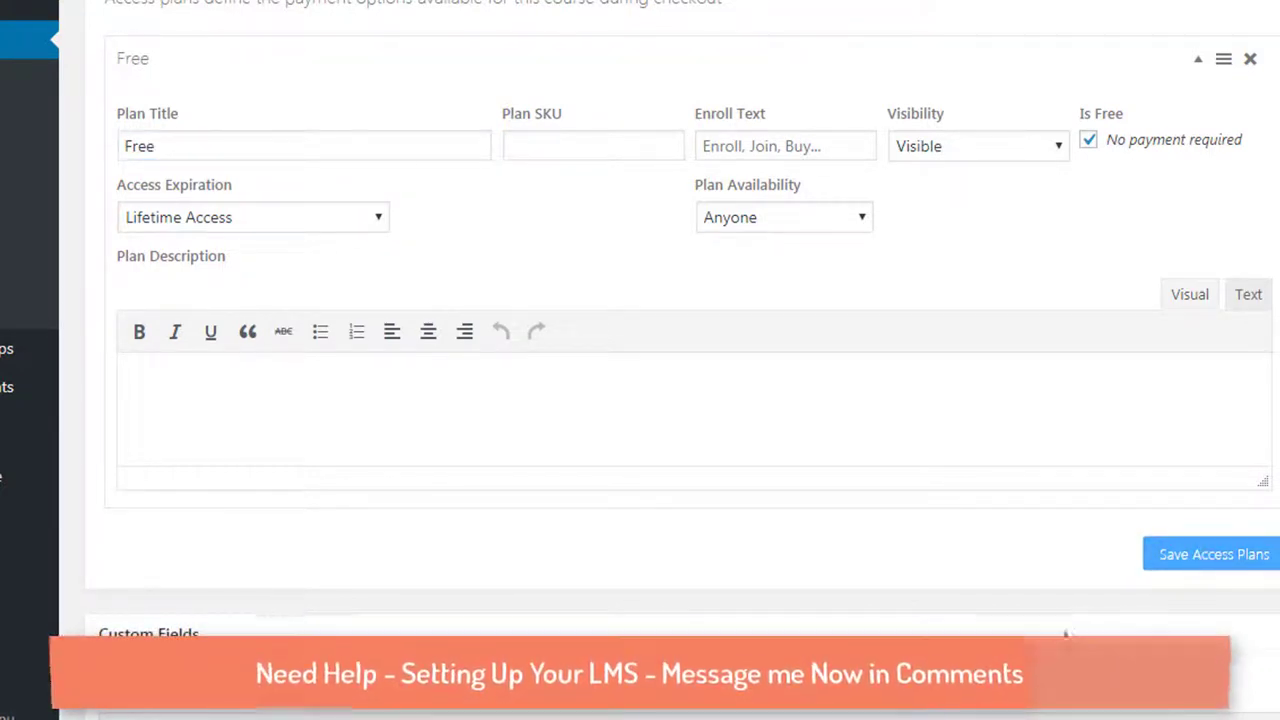
scroll(1067, 630, "up", 3)
scroll(1067, 630, "up", 10)
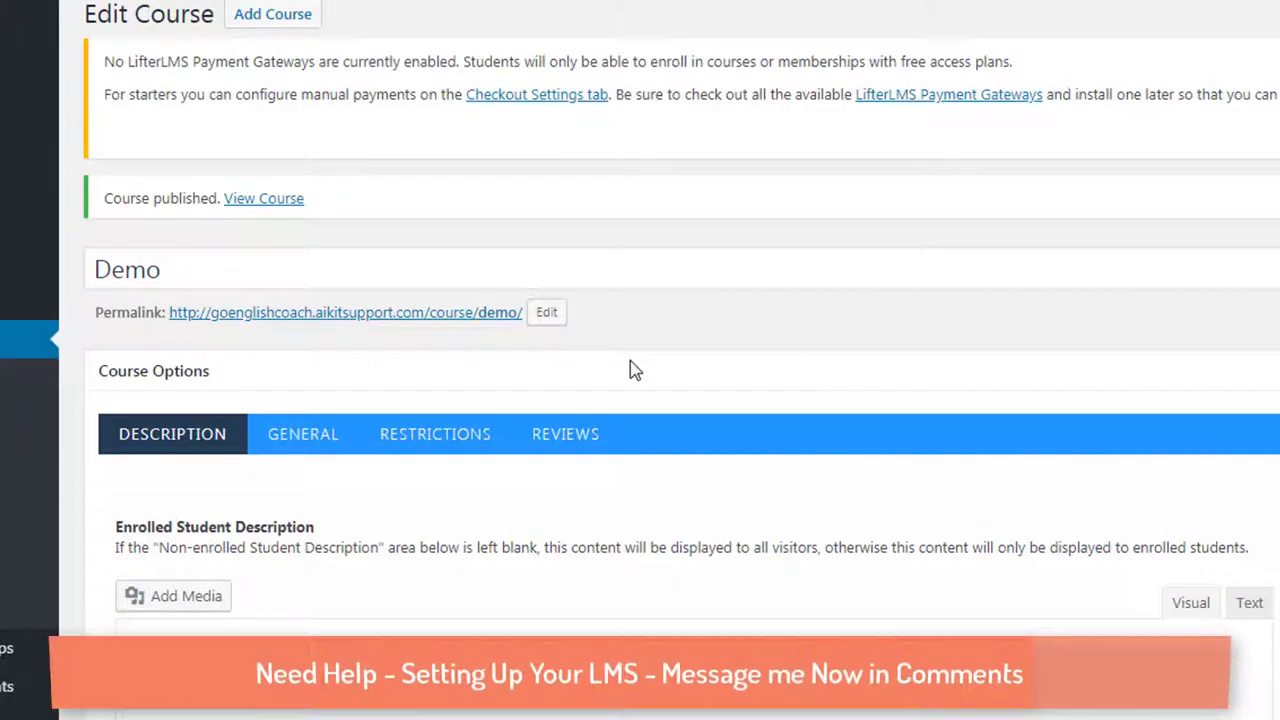
On the Restrictions tab, toggle Enable Enrollment Period on and back off, then update the course.
scroll(809, 389, "down", 1)
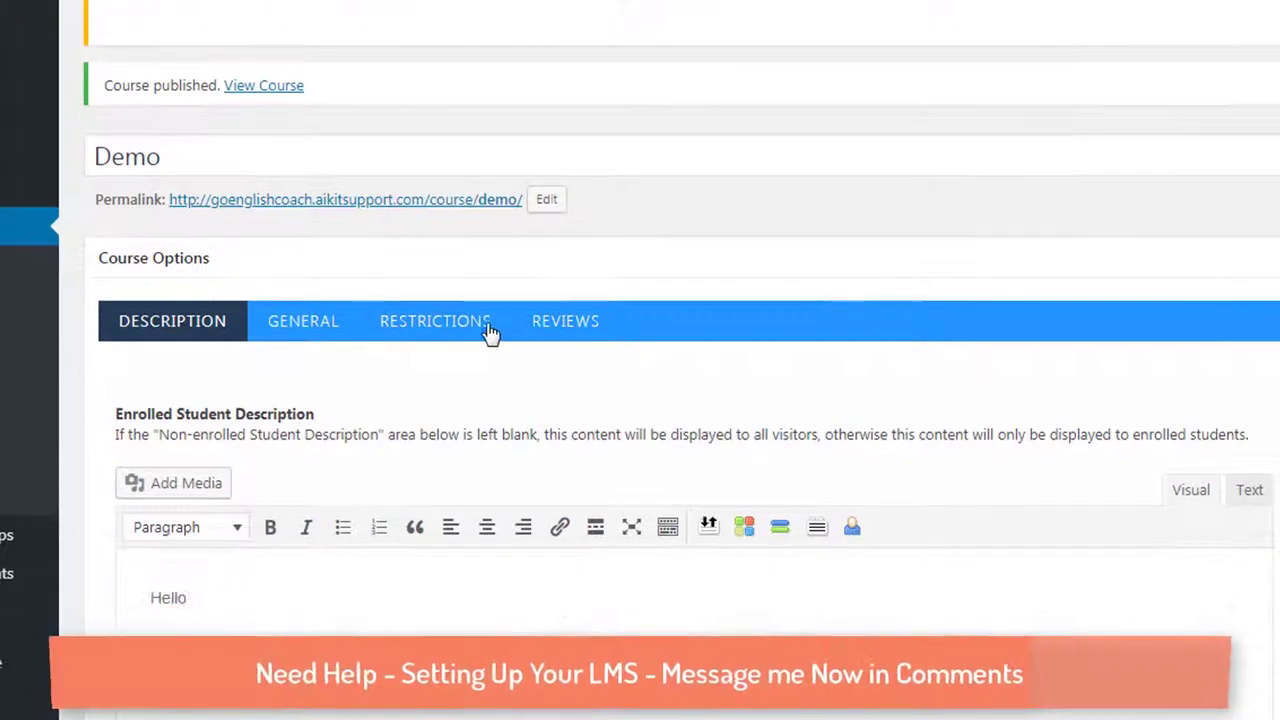
left_click(425, 320)
scroll(572, 340, "down", 2)
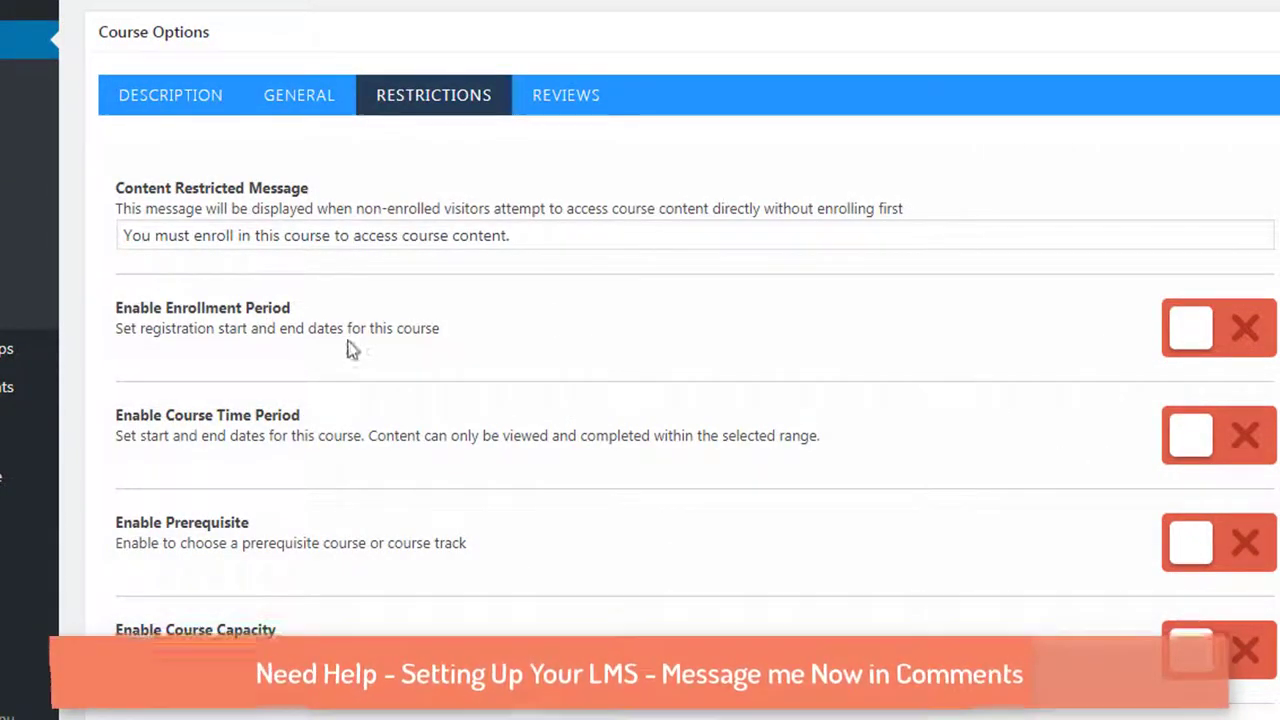
left_click(1178, 330)
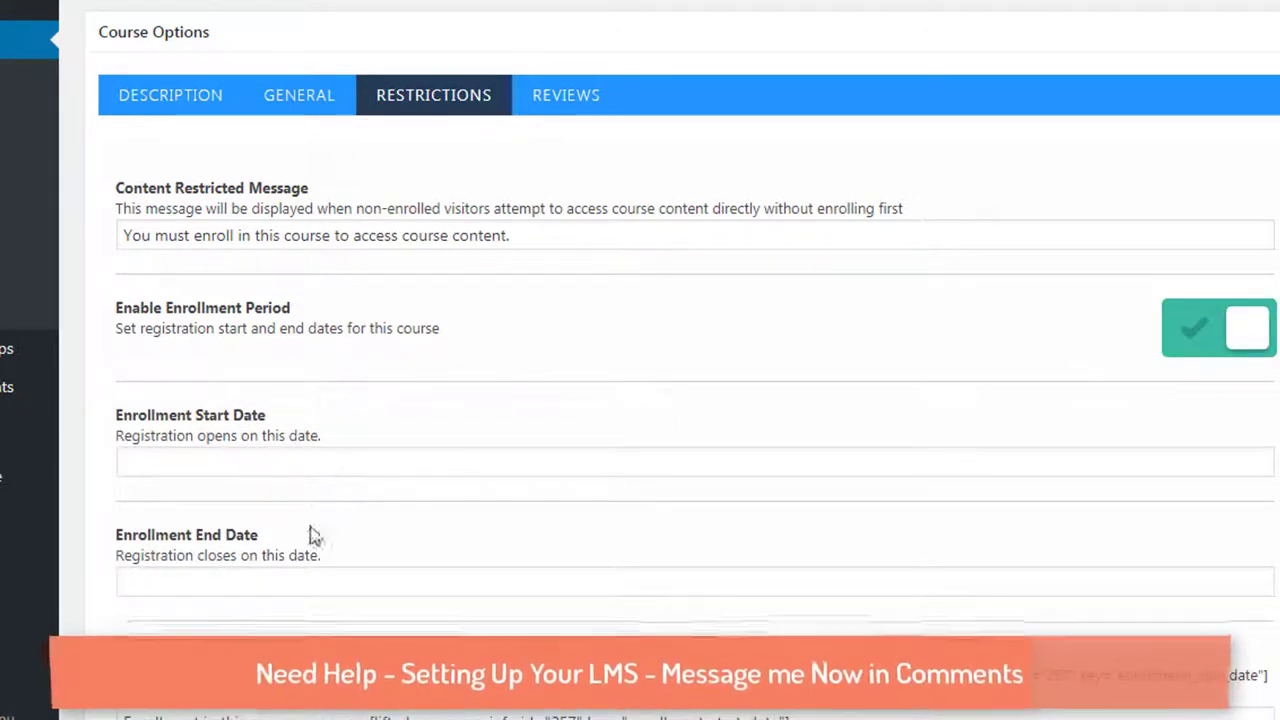
left_click(1189, 338)
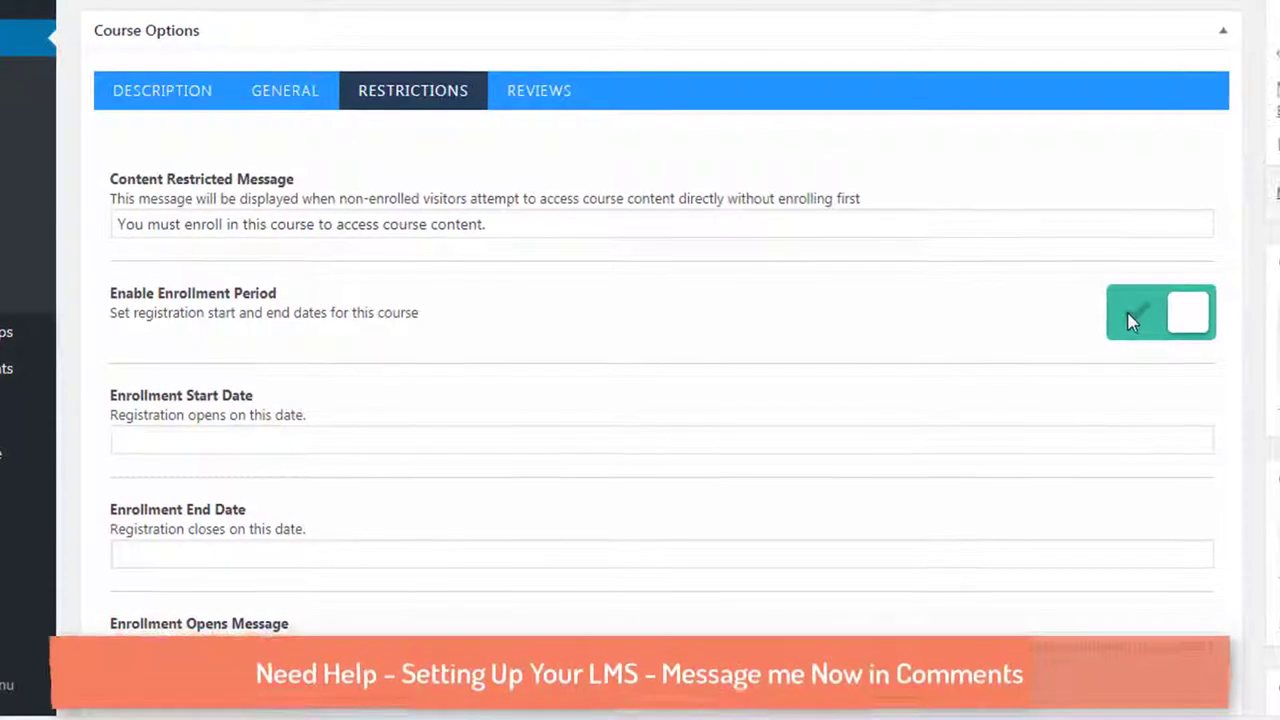
left_click(1186, 317)
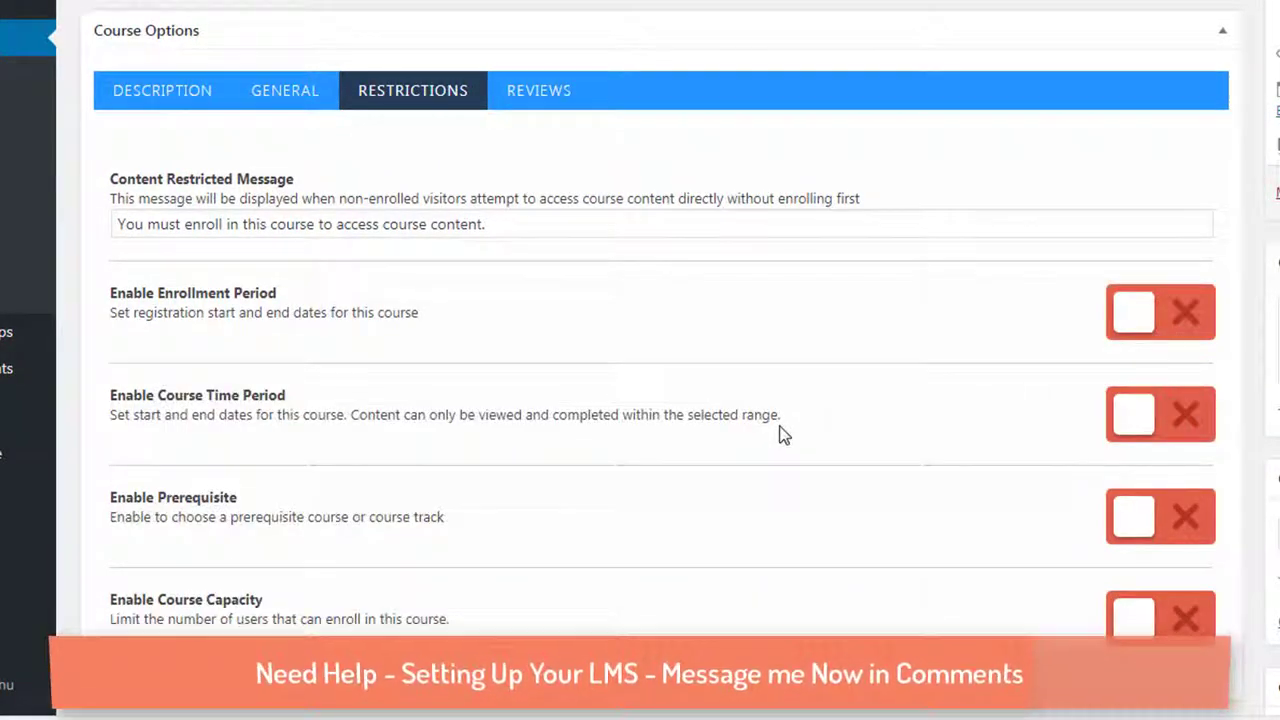
scroll(781, 435, "down", 3)
scroll(781, 435, "up", 3)
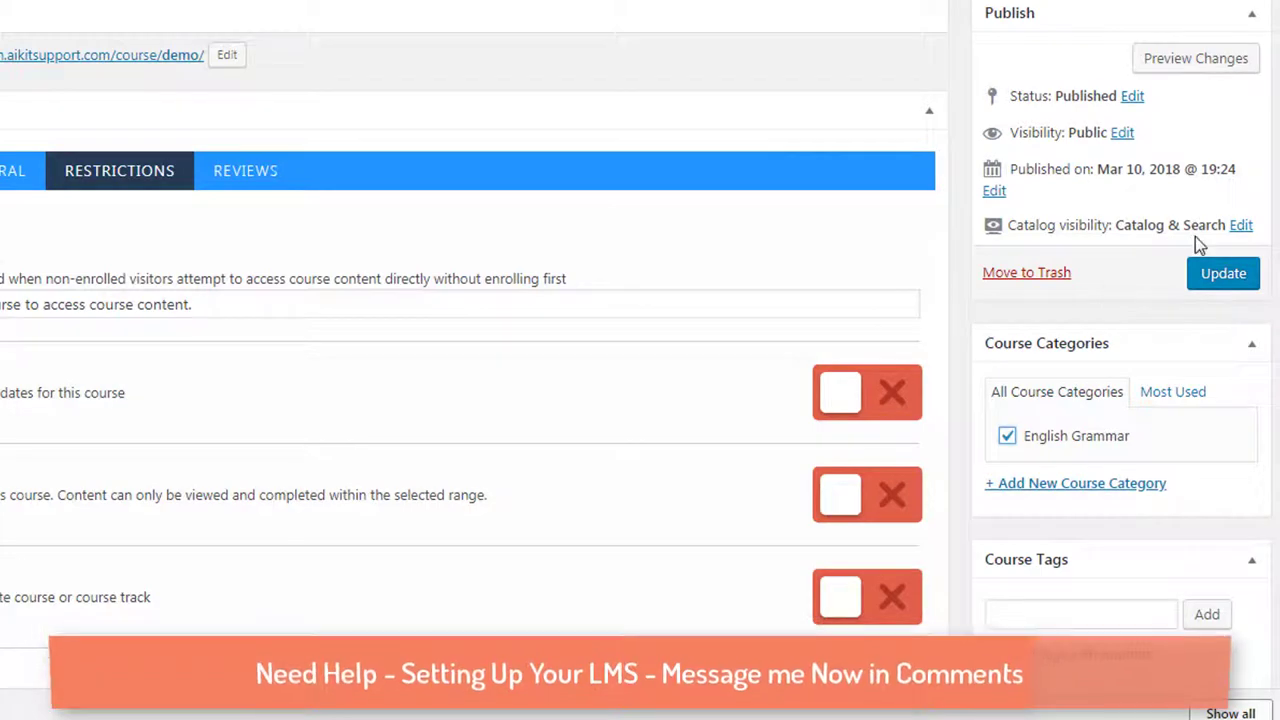
scroll(1197, 243, "down", 5)
scroll(1230, 320, "up", 5)
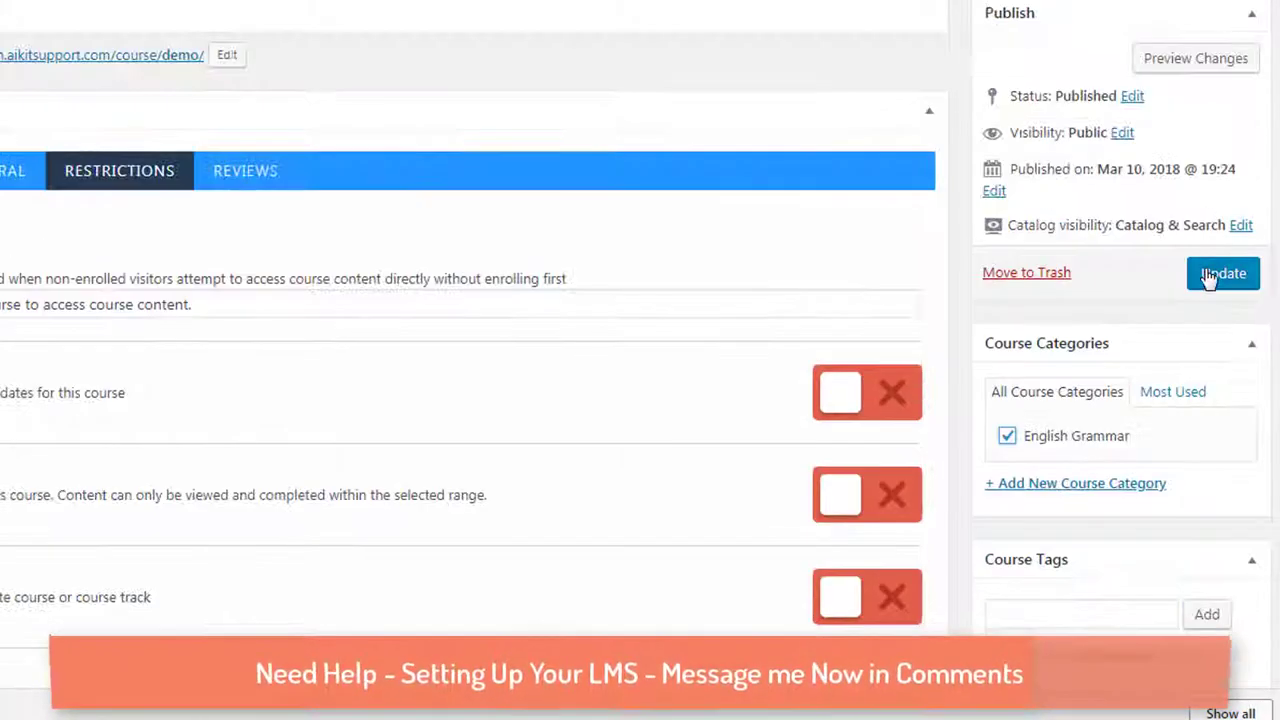
left_click(1222, 273)
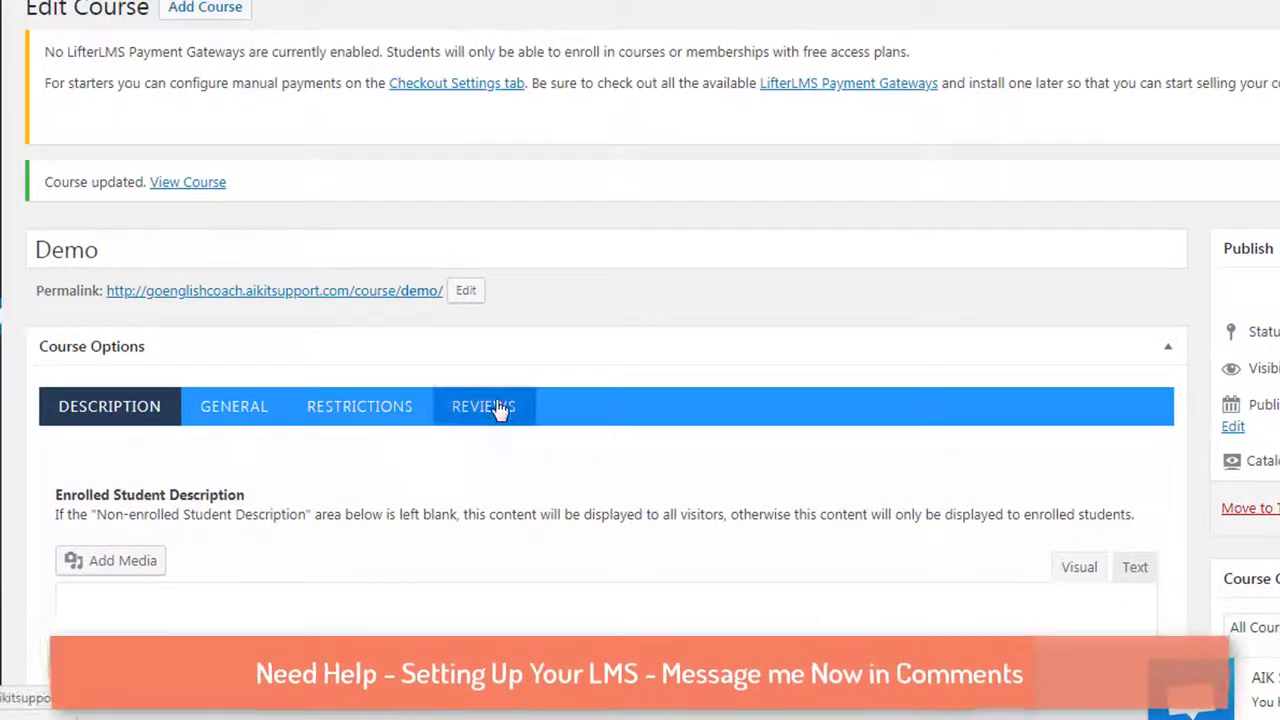
On the Reviews tab, enable and display reviews, show 4 reviews, and prevent multiple reviews.
left_click(490, 405)
scroll(1206, 228, "down", 3)
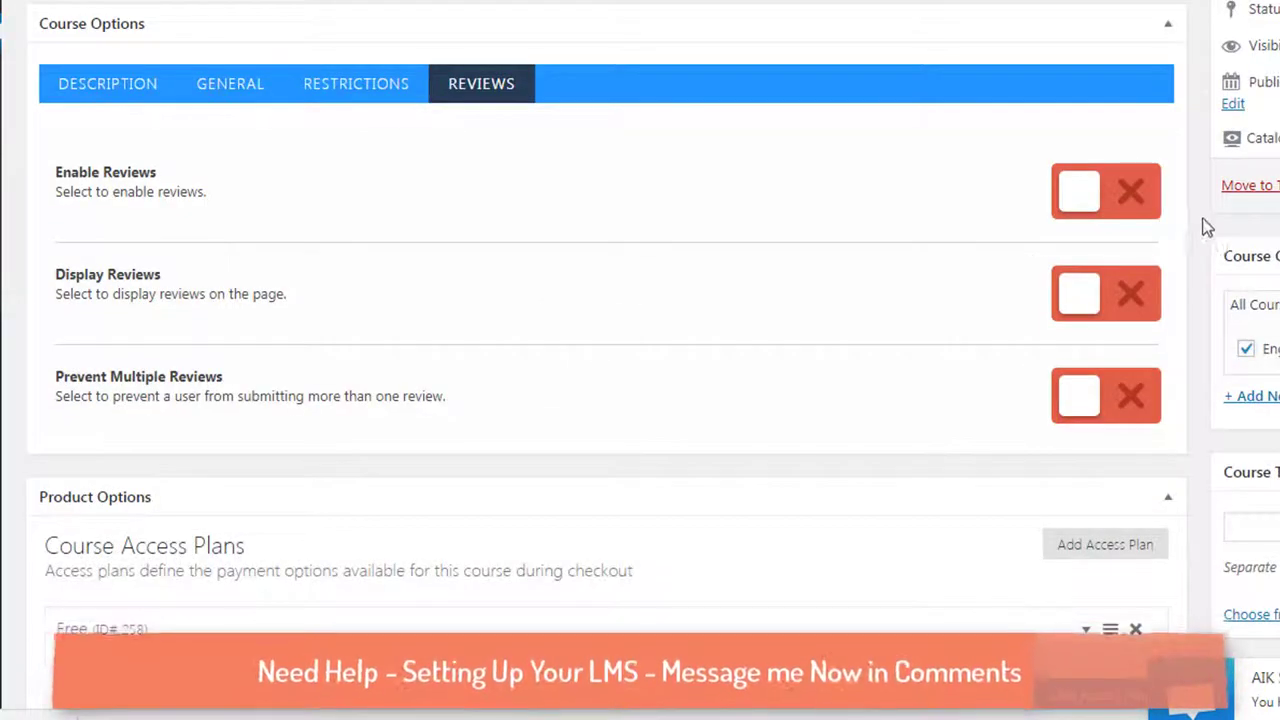
left_click(1094, 191)
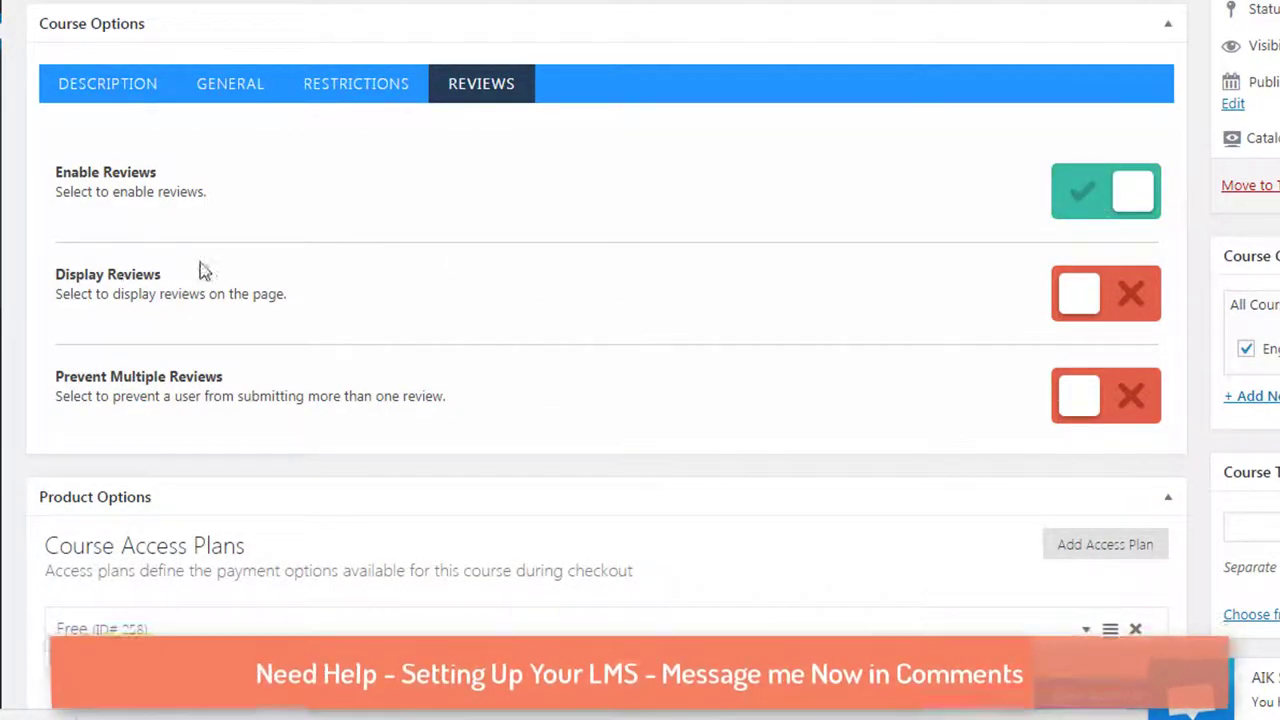
left_click(1080, 308)
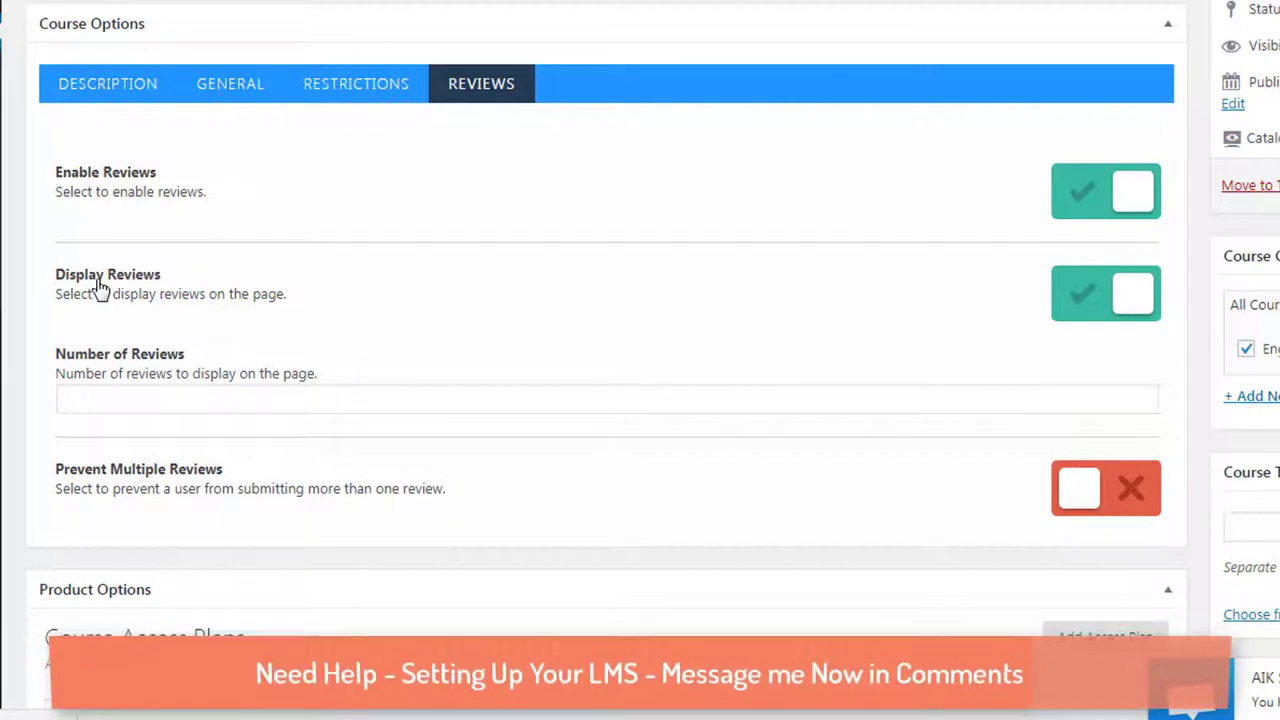
left_click(155, 398)
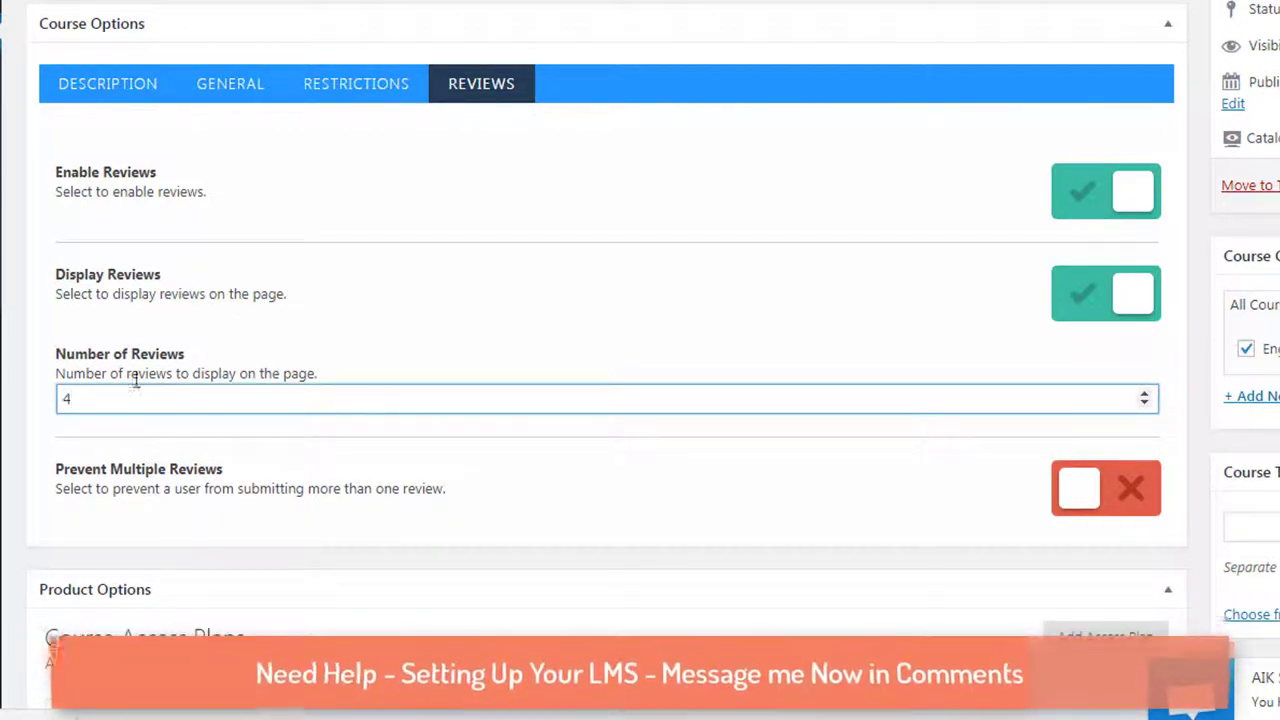
left_click(1071, 491)
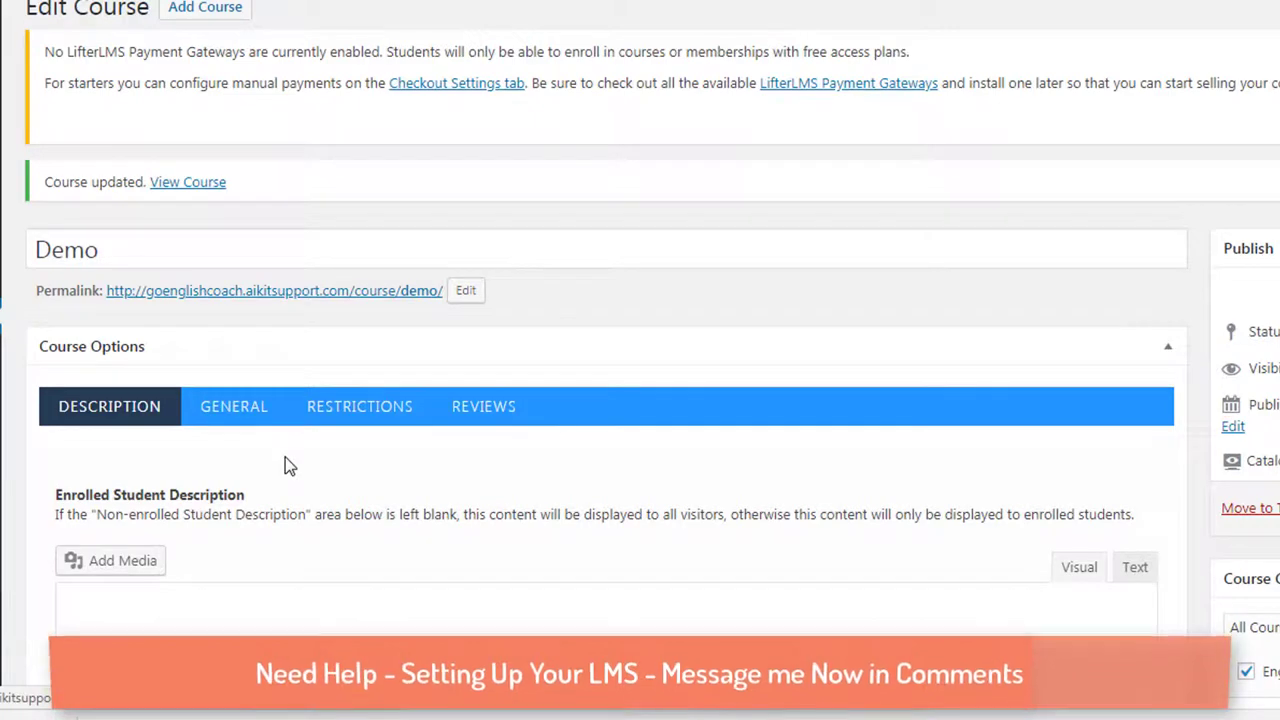
scroll(329, 449, "down", 5)
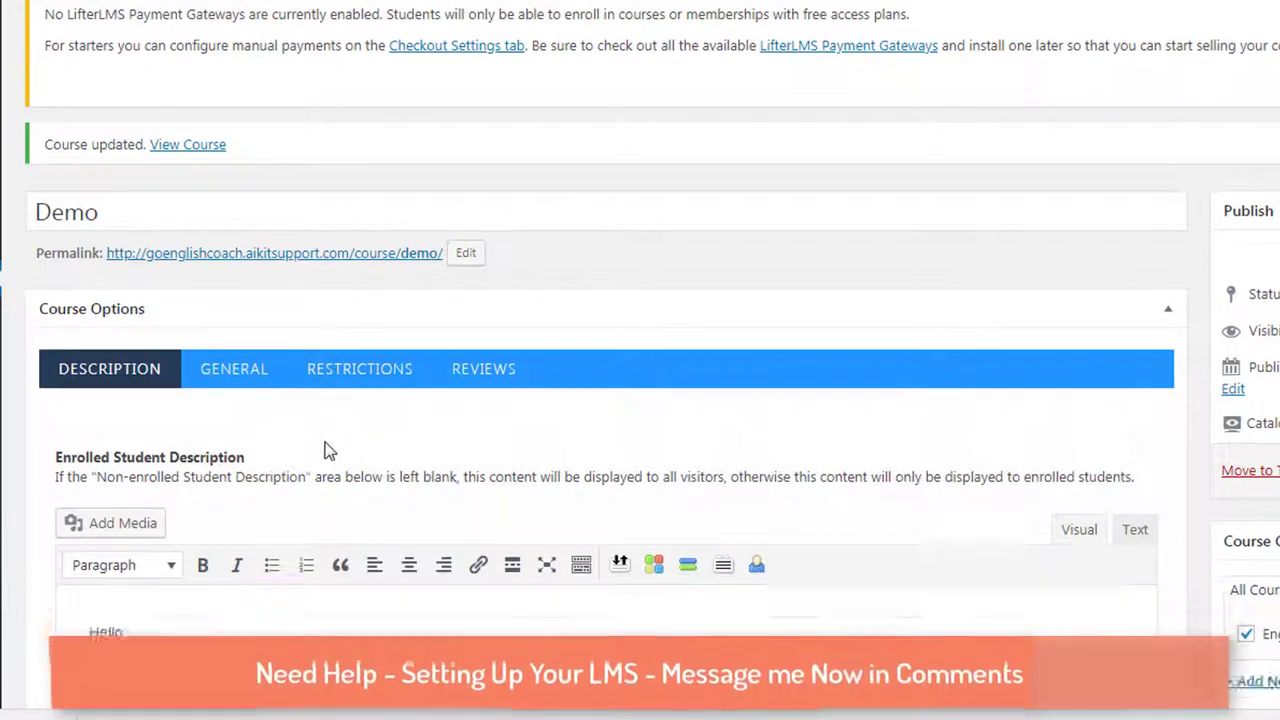
scroll(438, 306, "down", 5)
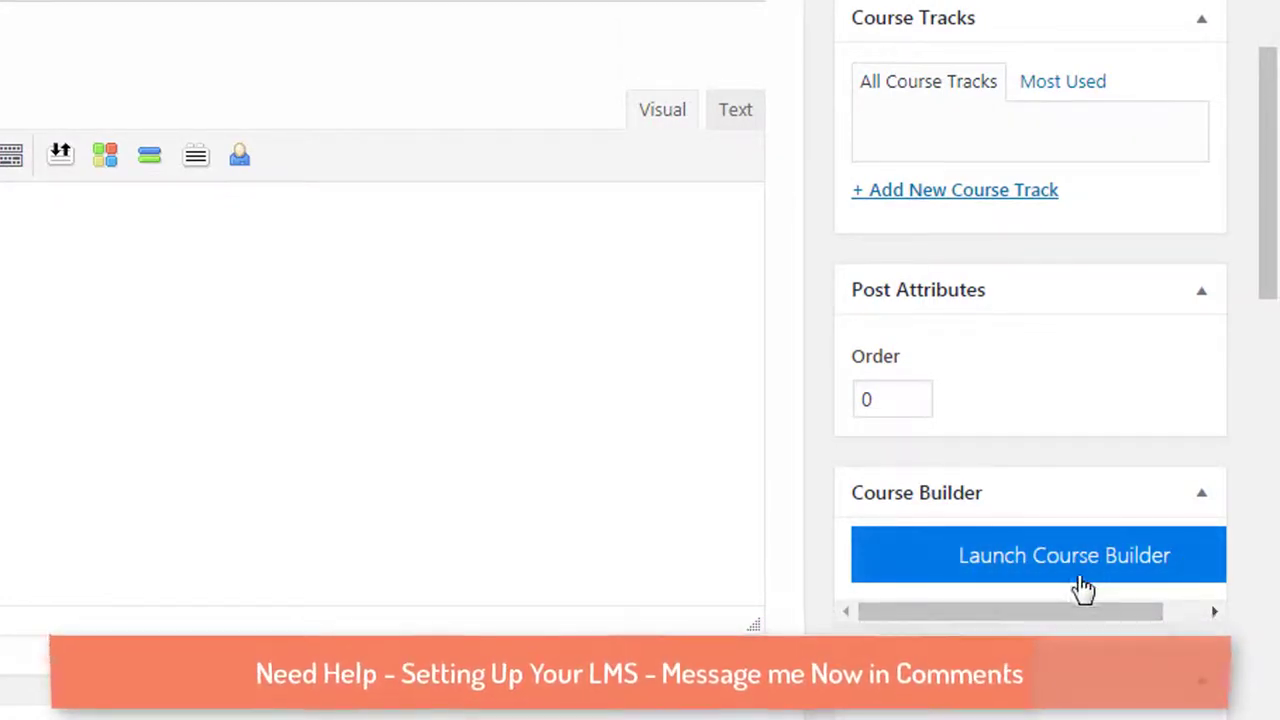
Launch the Course Builder and add a first section titled 'Demo'.
left_click(1057, 567)
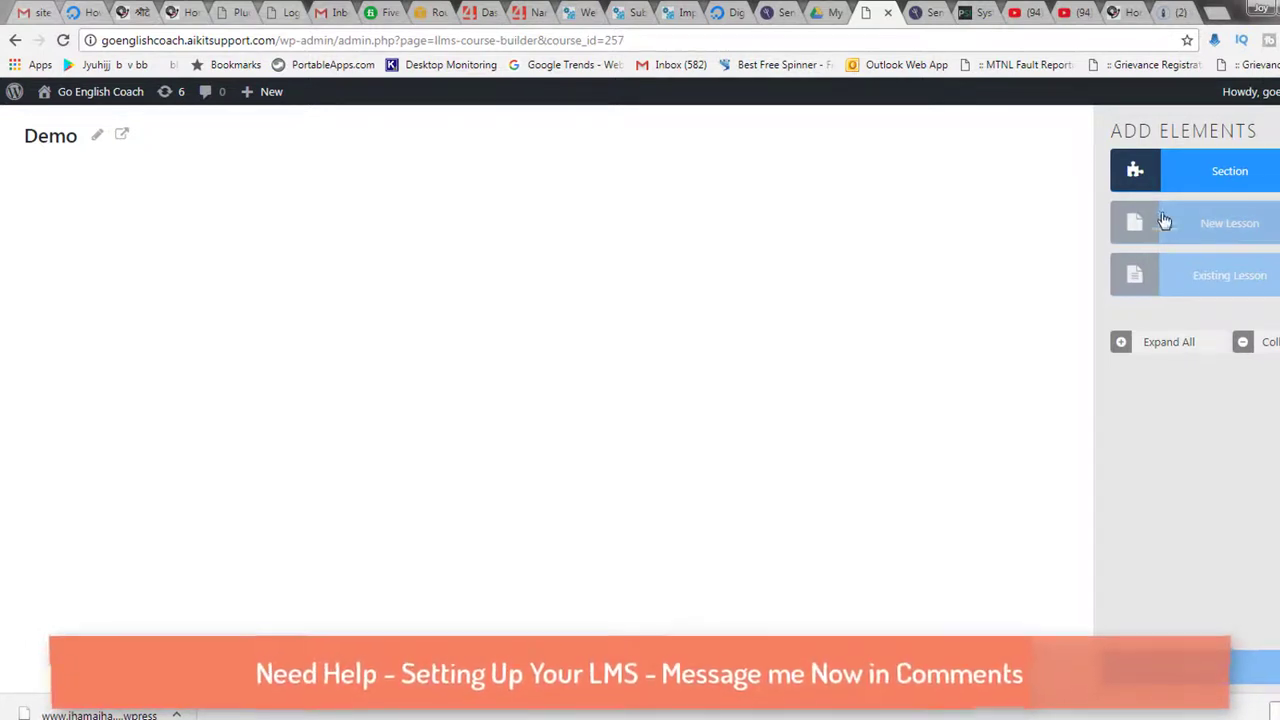
left_click(1226, 183)
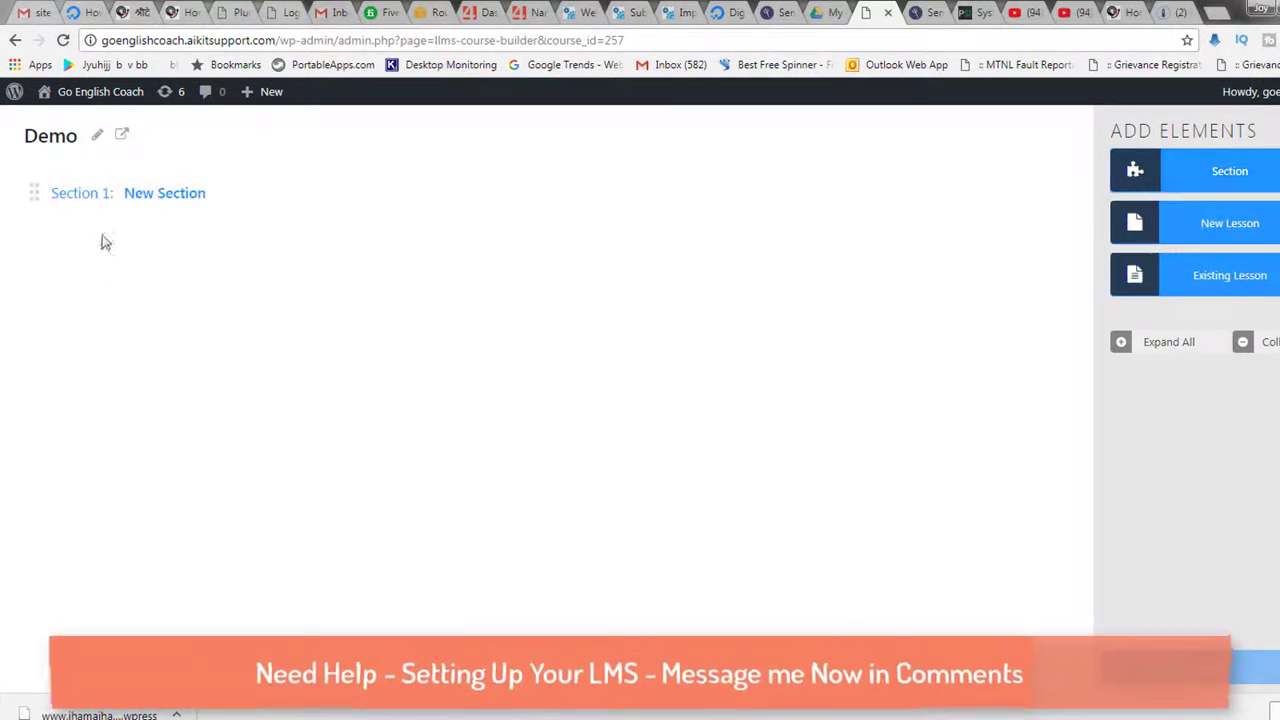
left_click(150, 194)
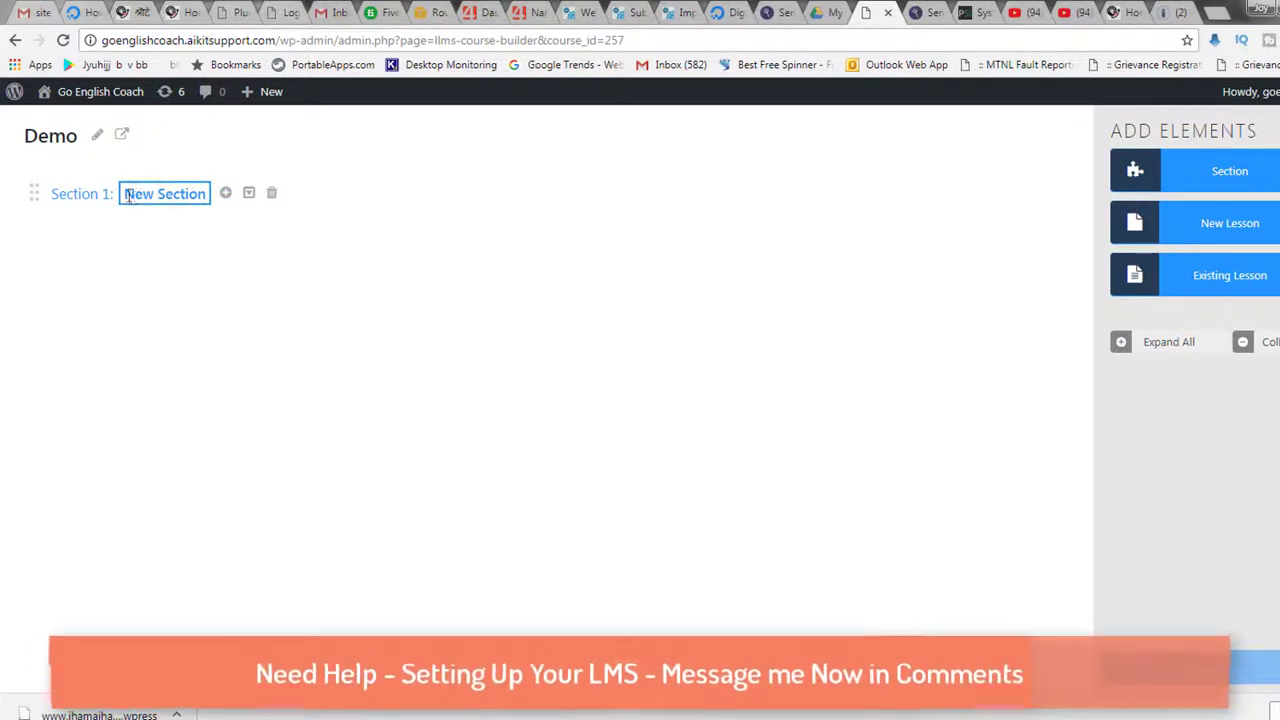
left_click_drag(128, 197, 206, 195)
type("D")
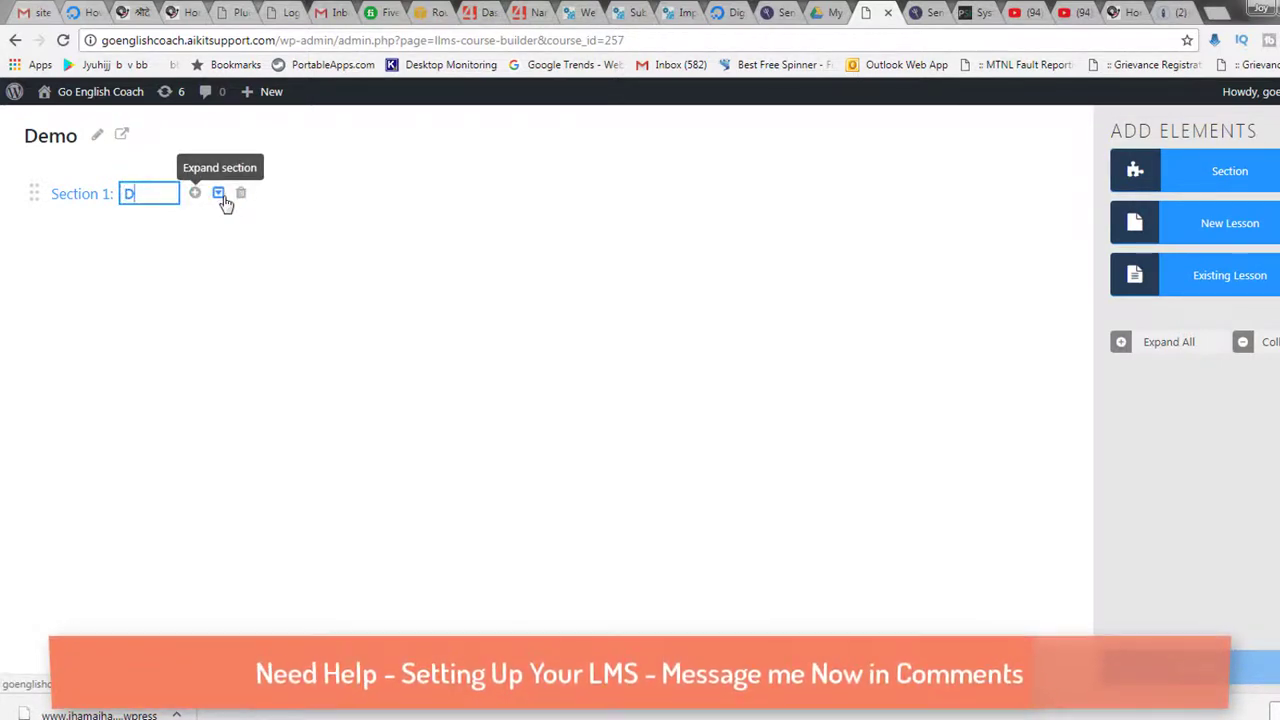
type("emo")
key("Return")
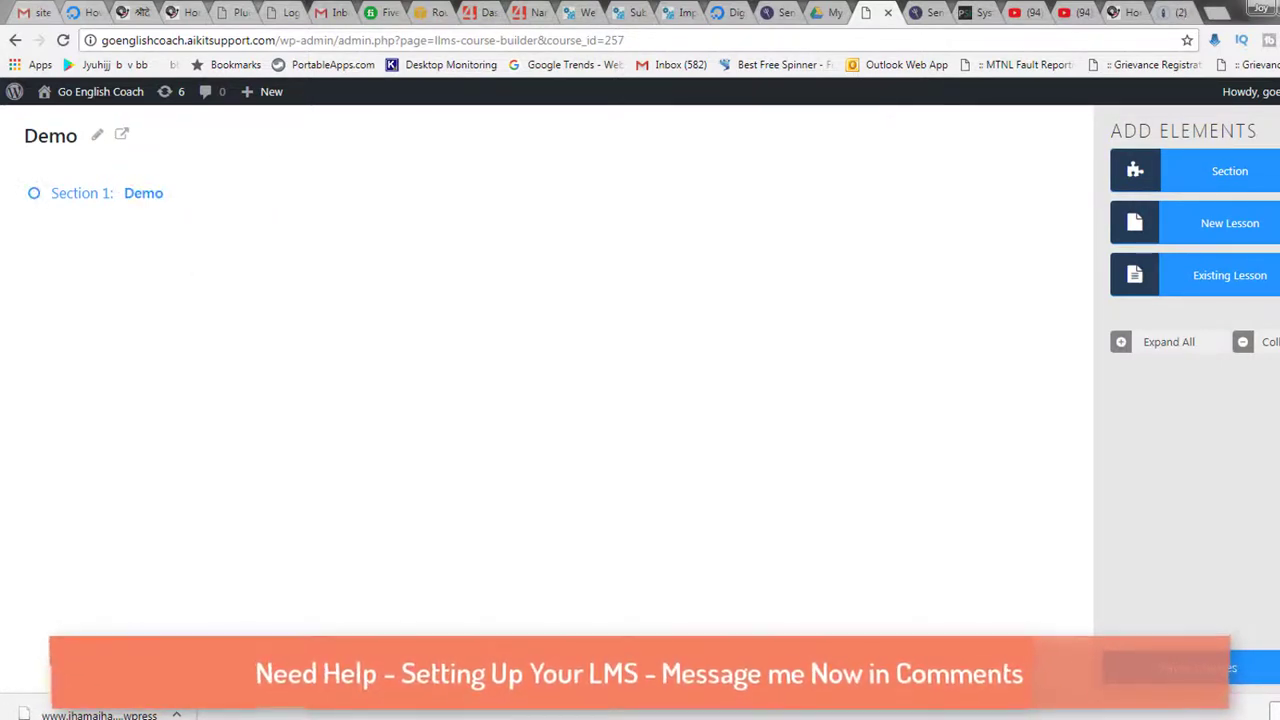
Add a second section and title it 'Demo 2'.
left_click(1206, 184)
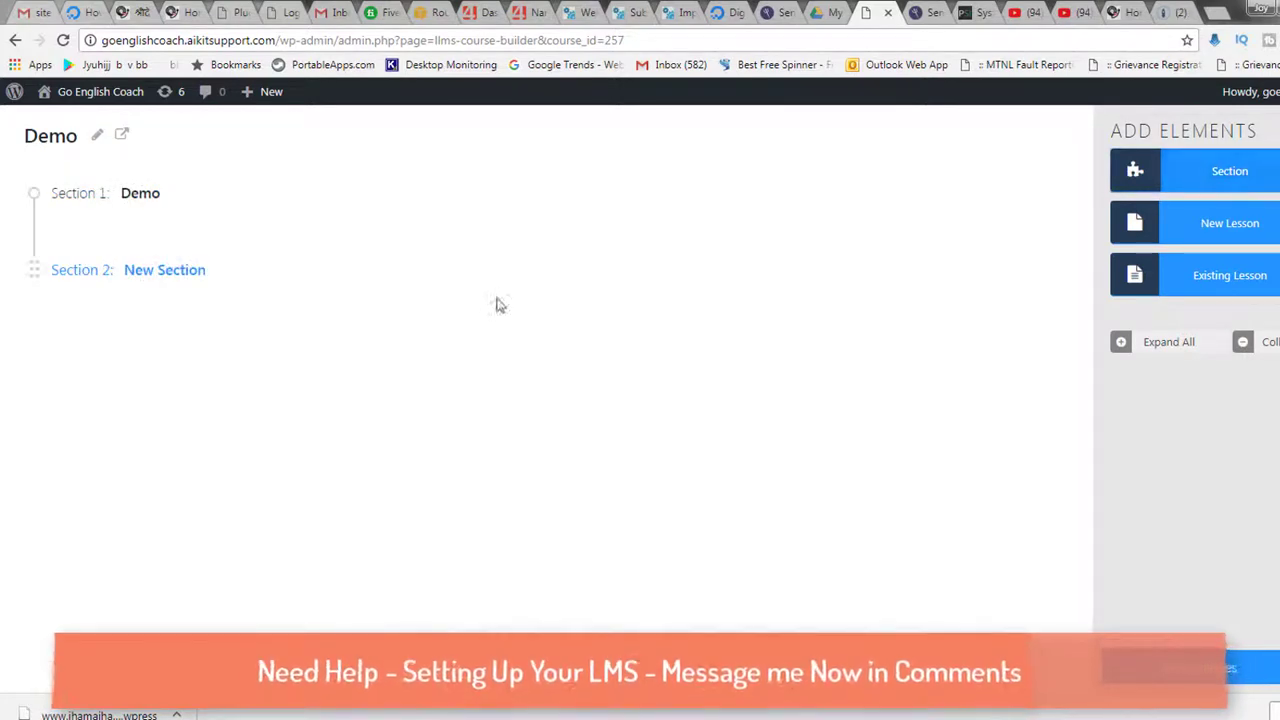
left_click(177, 273)
left_click_drag(128, 270, 240, 289)
left_click(240, 293)
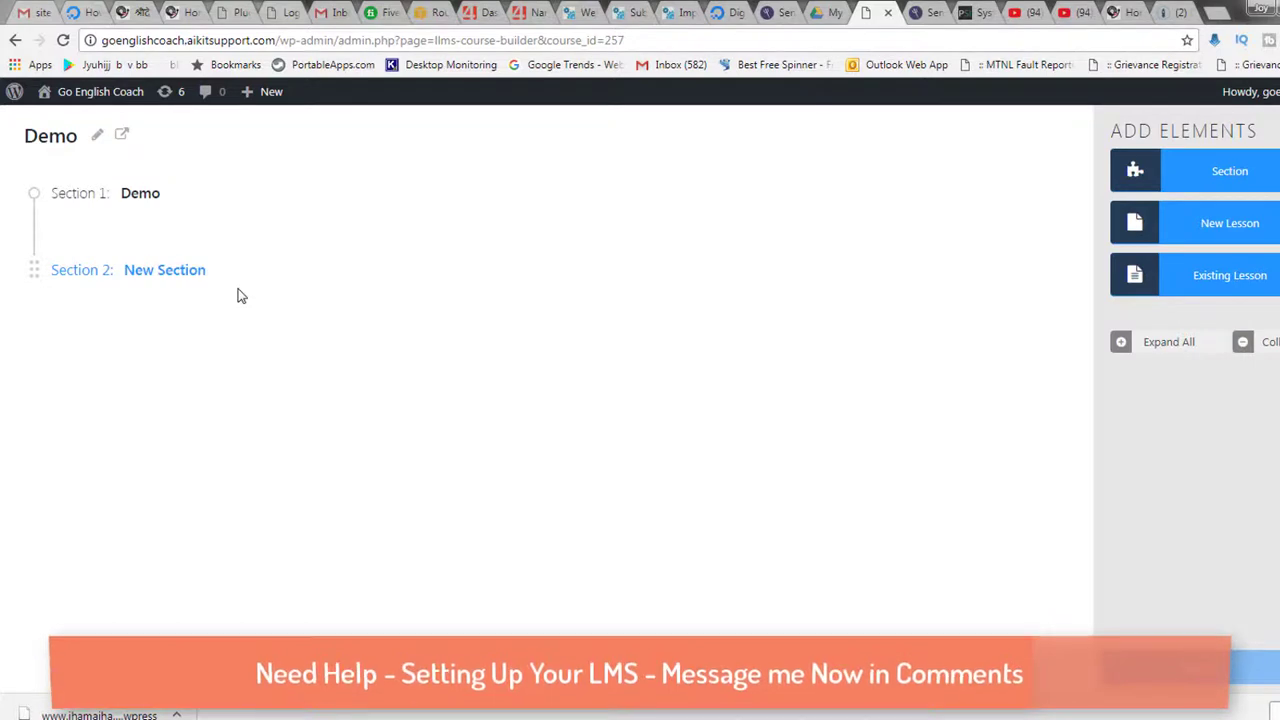
left_click(198, 270)
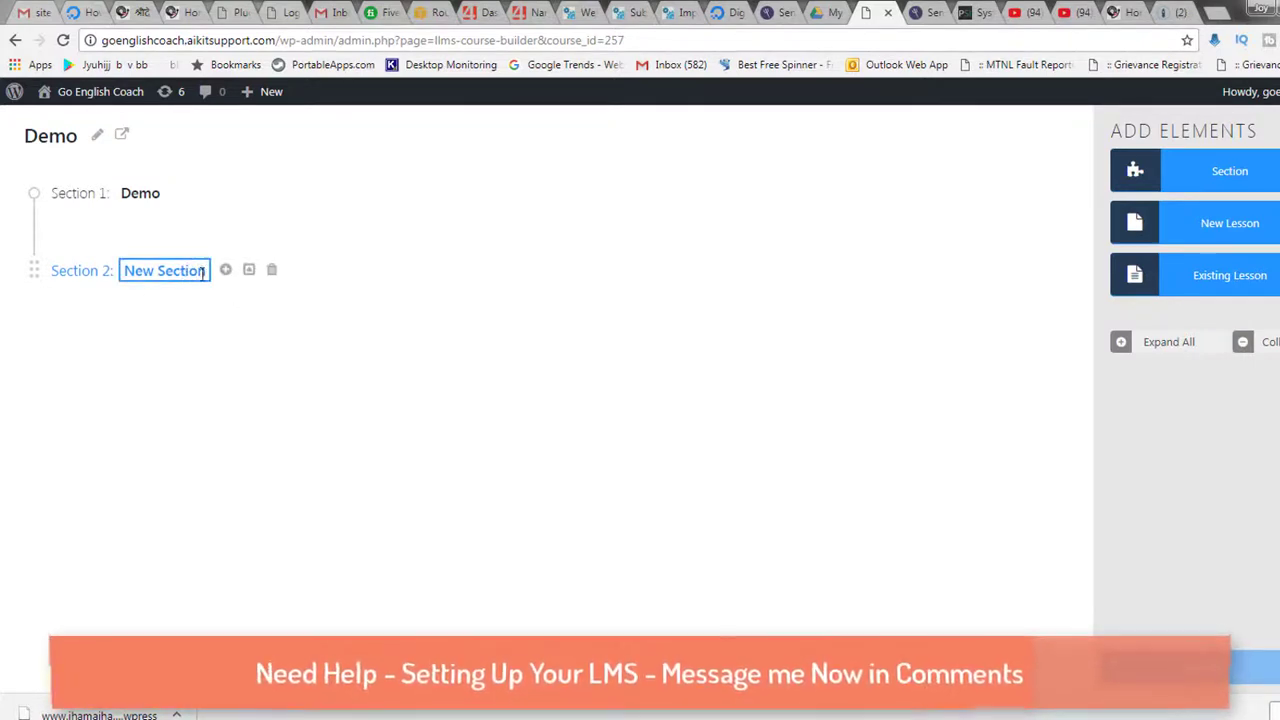
triple_click(160, 273)
type("De")
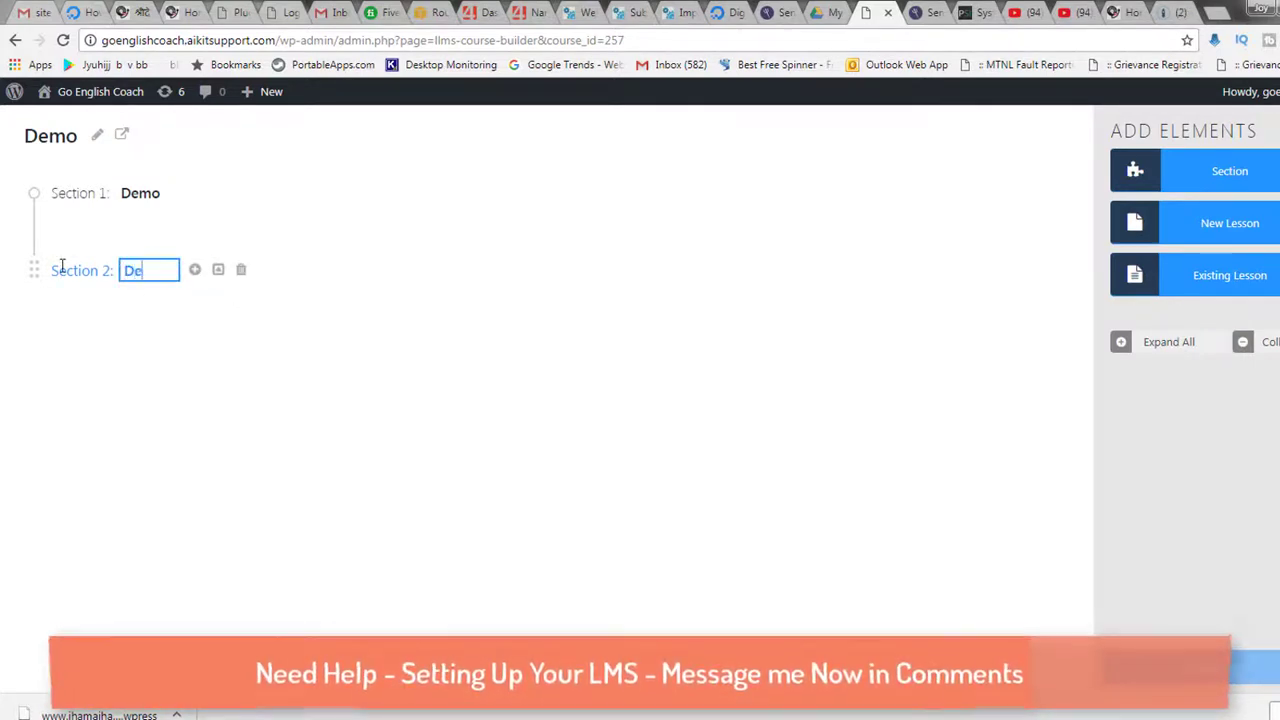
key("Return")
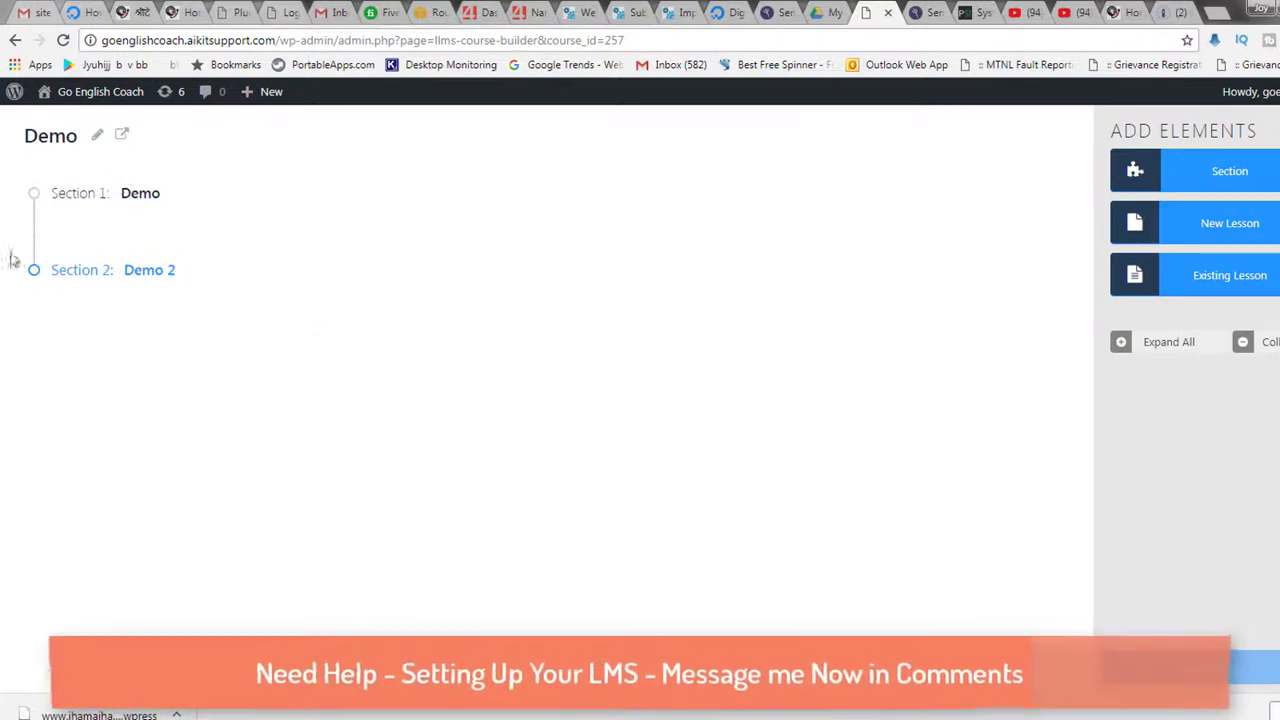
Add a new lesson, move it into Section 1, and rename it 'New Lesson 1'.
left_click(1226, 228)
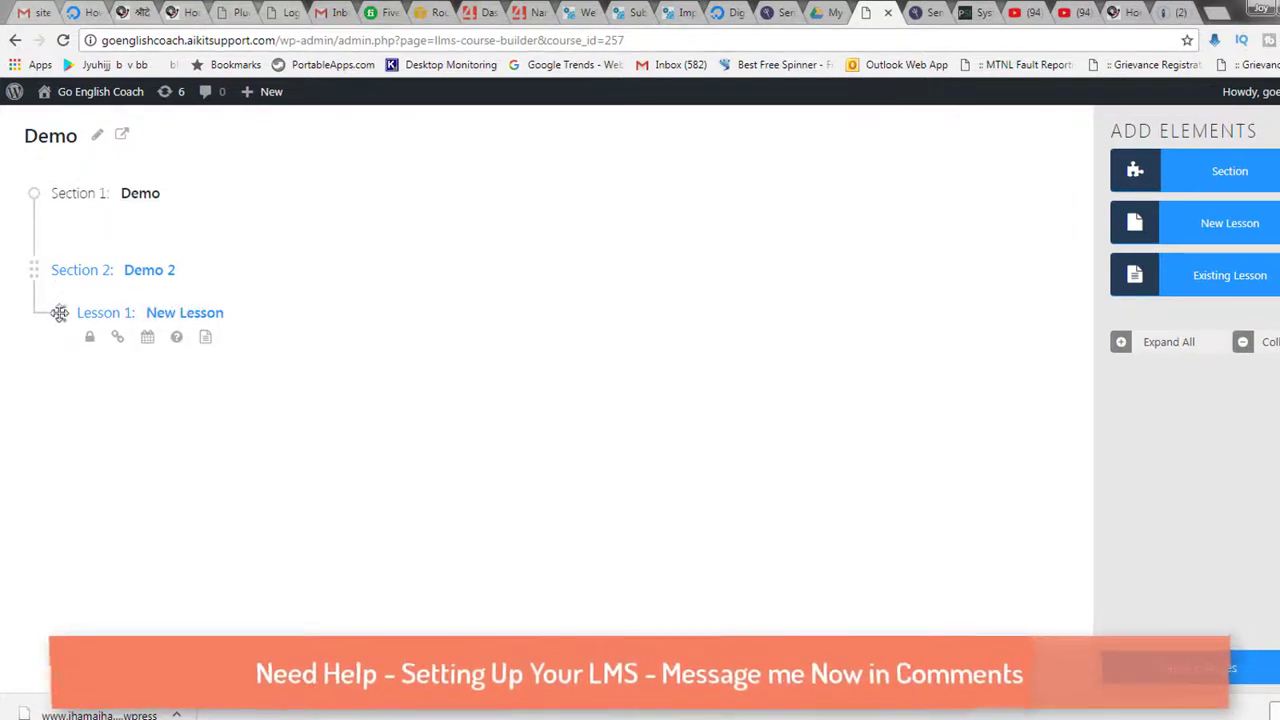
left_click_drag(60, 313, 74, 231)
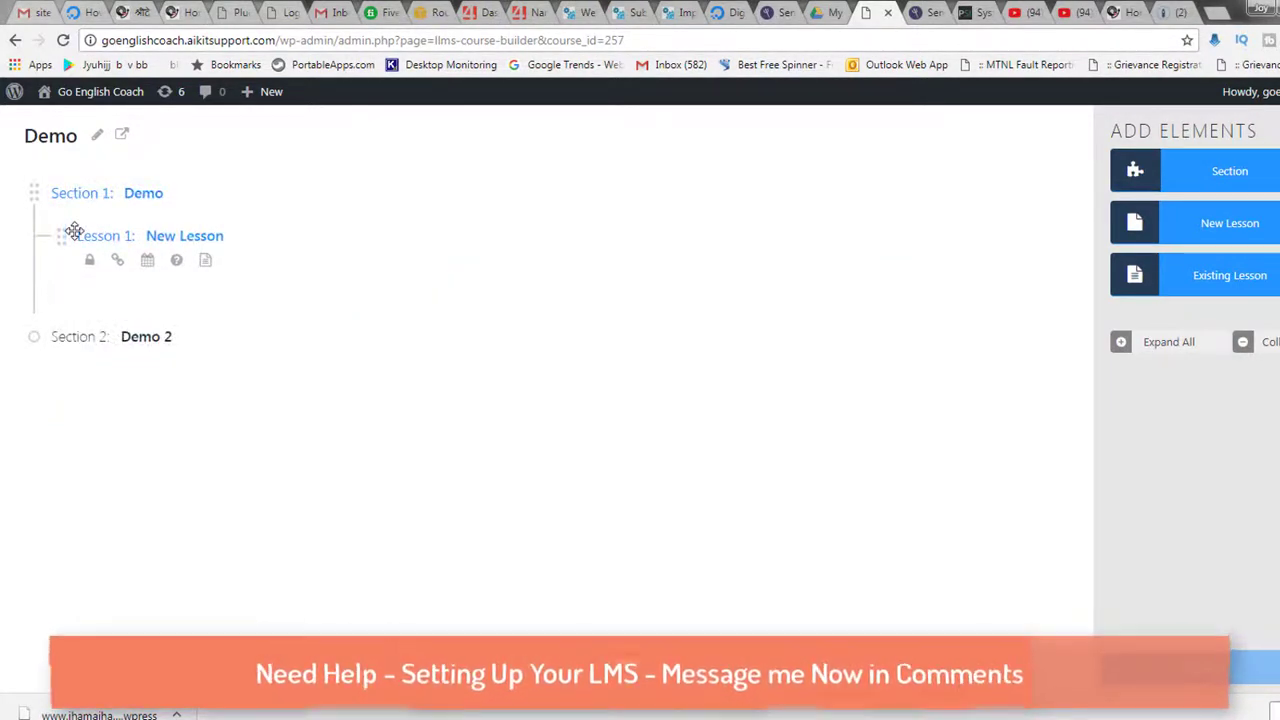
left_click(147, 237)
left_click_drag(146, 237, 232, 238)
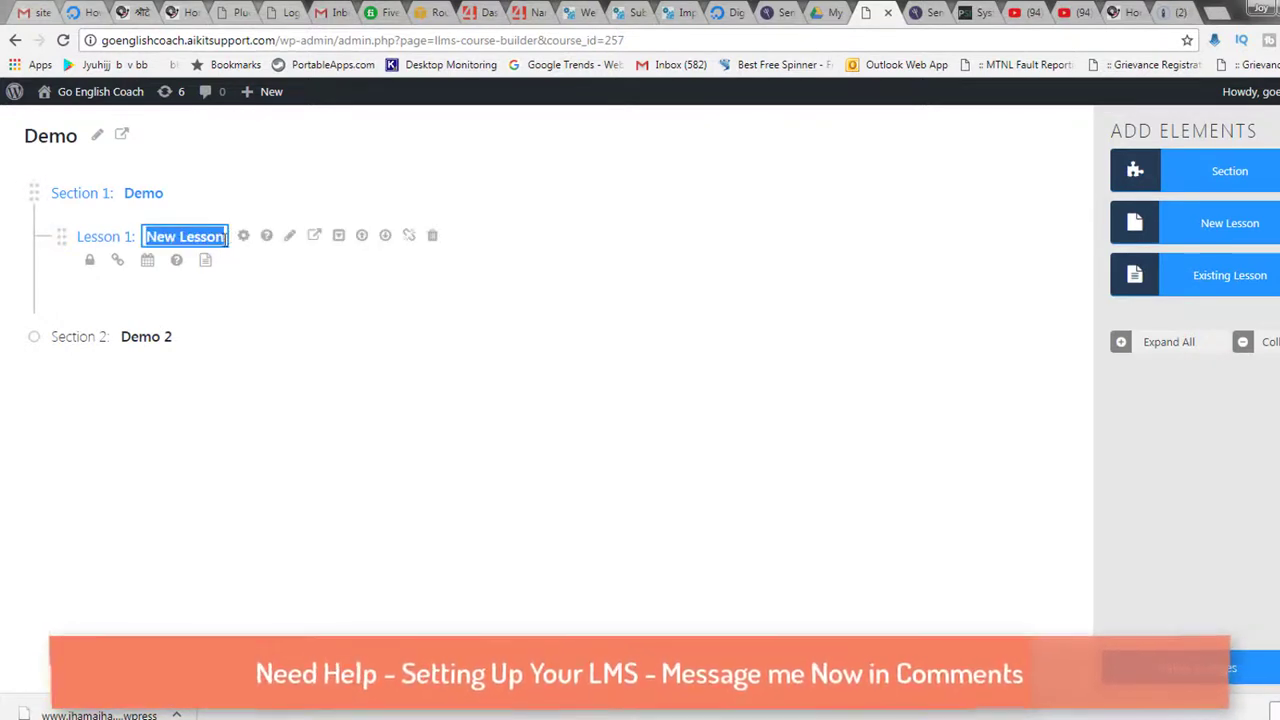
left_click(227, 237)
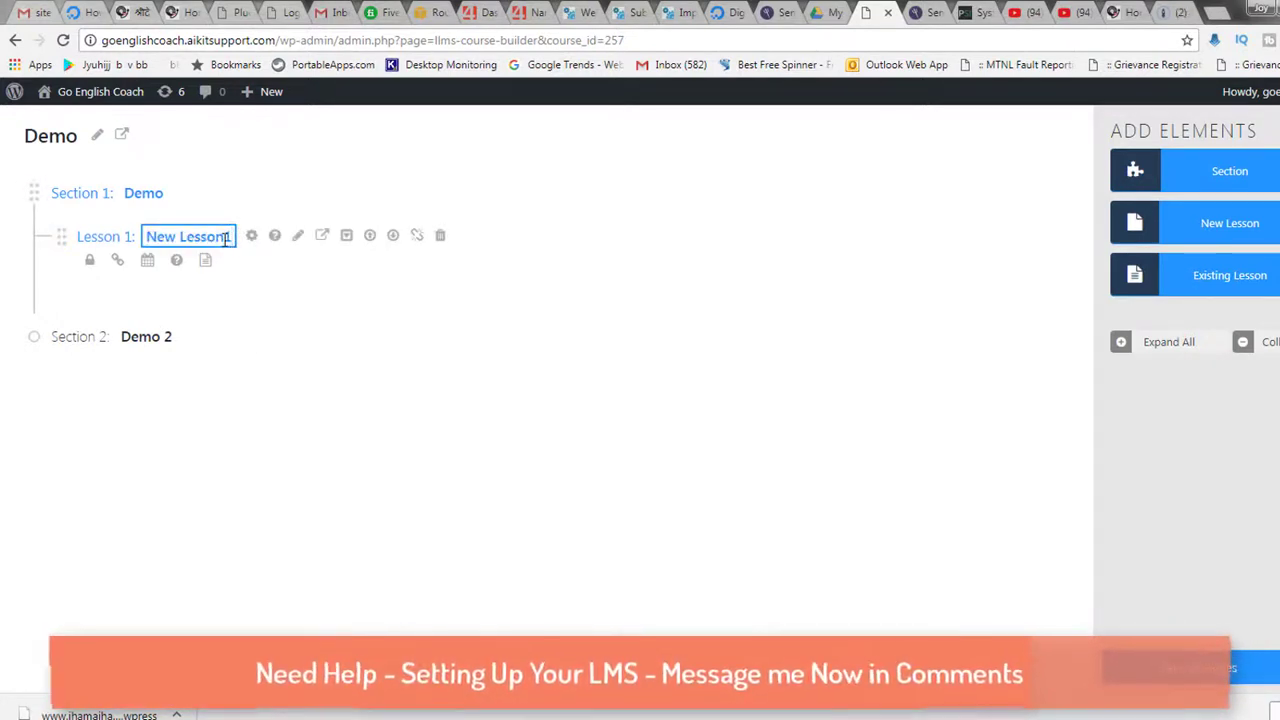
key("Return")
Add a lesson titled 'New Lesson 2' to Section 2 and correct the New Lesson 1 title.
left_click_drag(1260, 236, 255, 397)
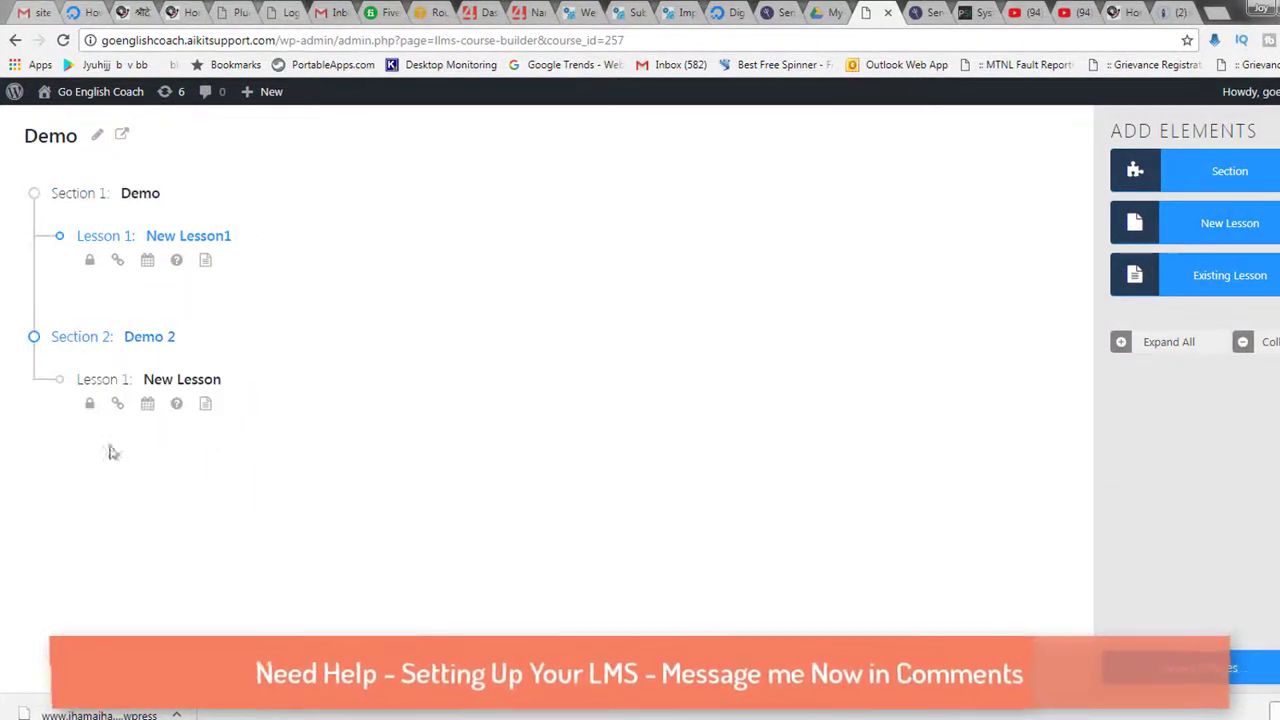
left_click(222, 381)
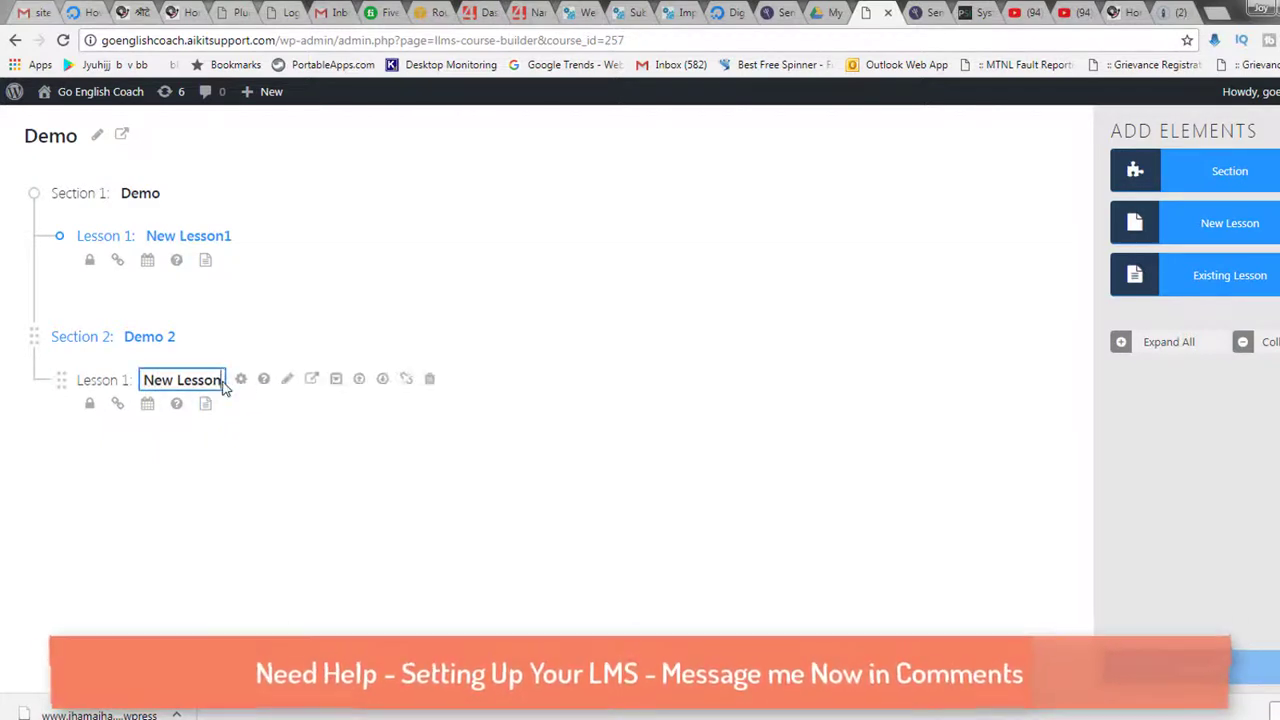
type("2")
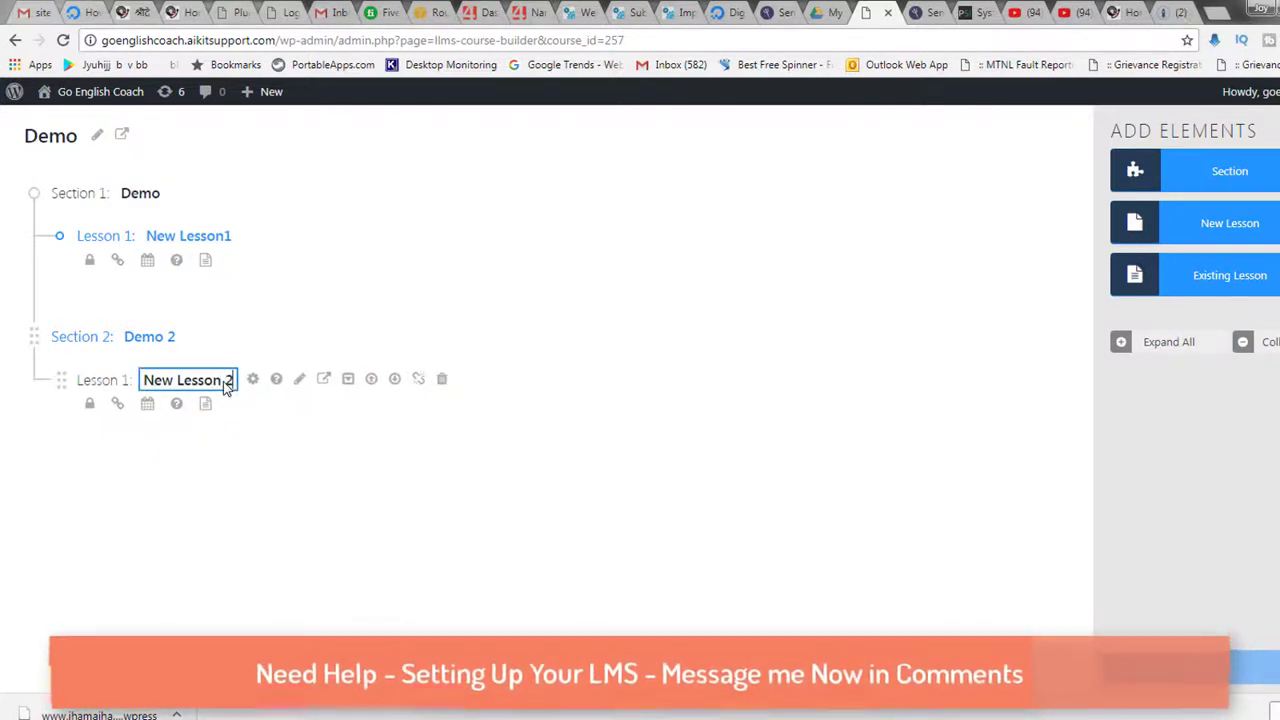
left_click(234, 471)
left_click(227, 236)
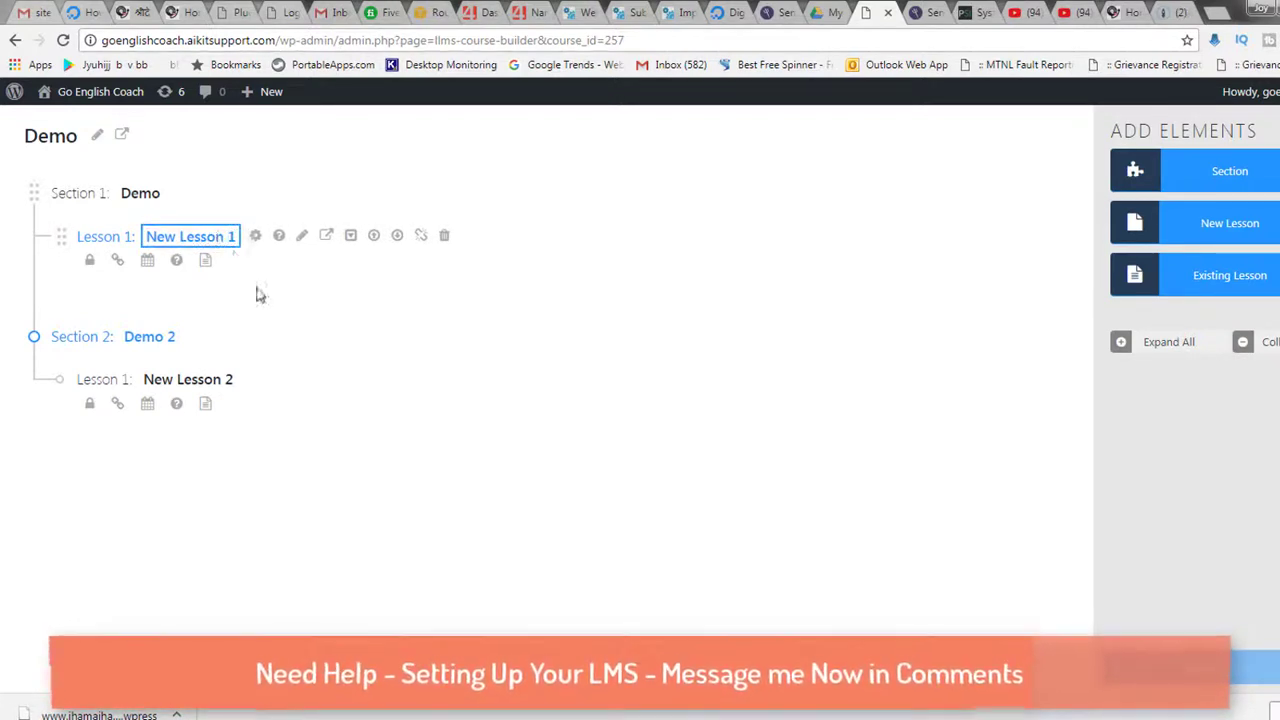
left_click(225, 517)
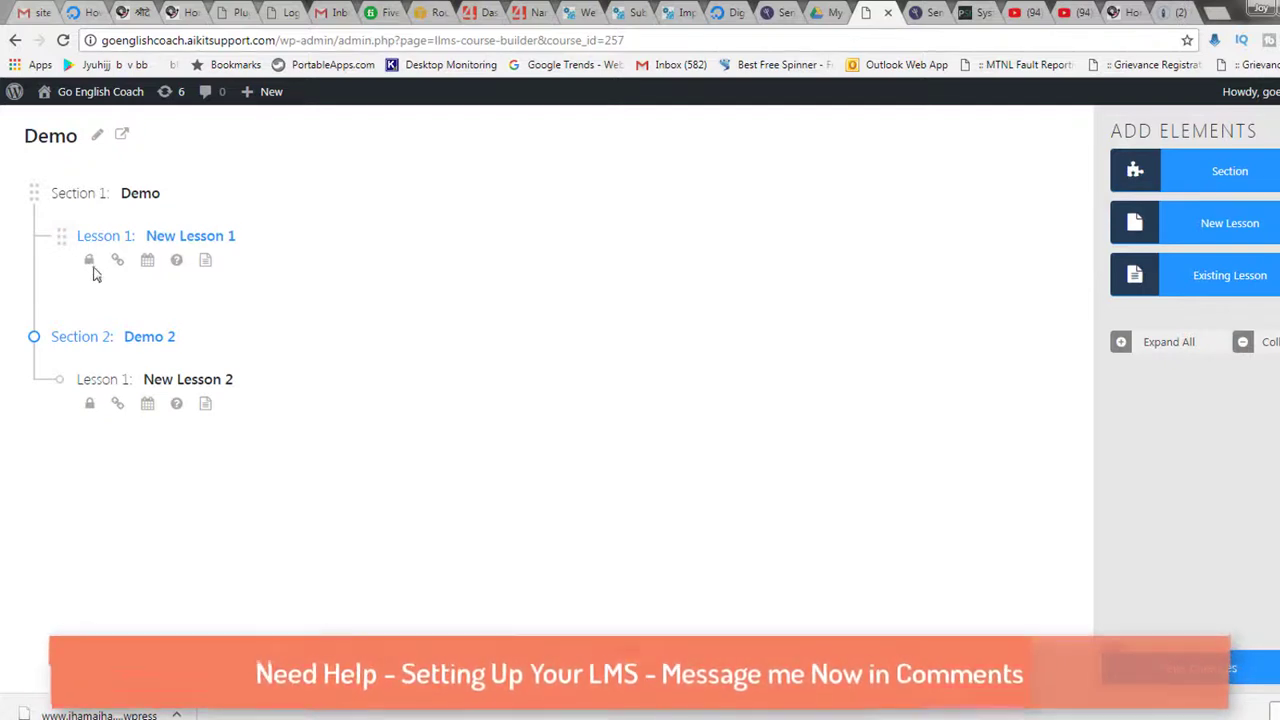
mouse_move(258, 245)
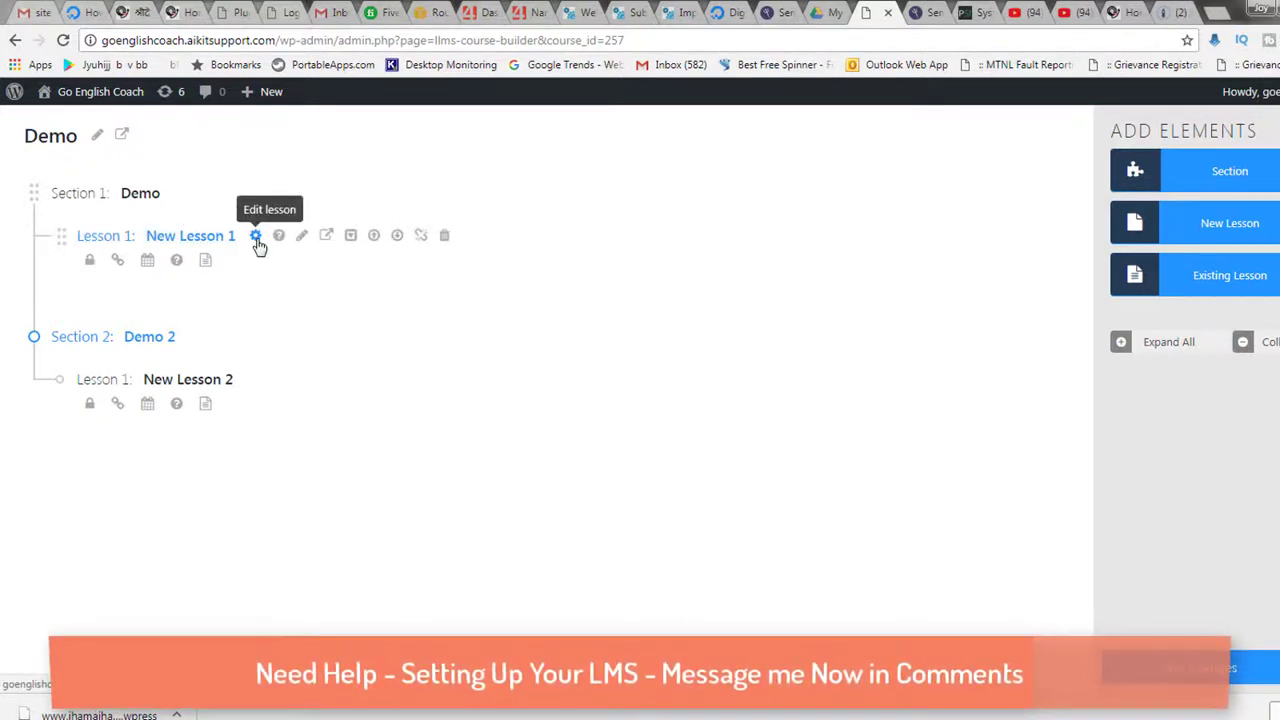
left_click(257, 242)
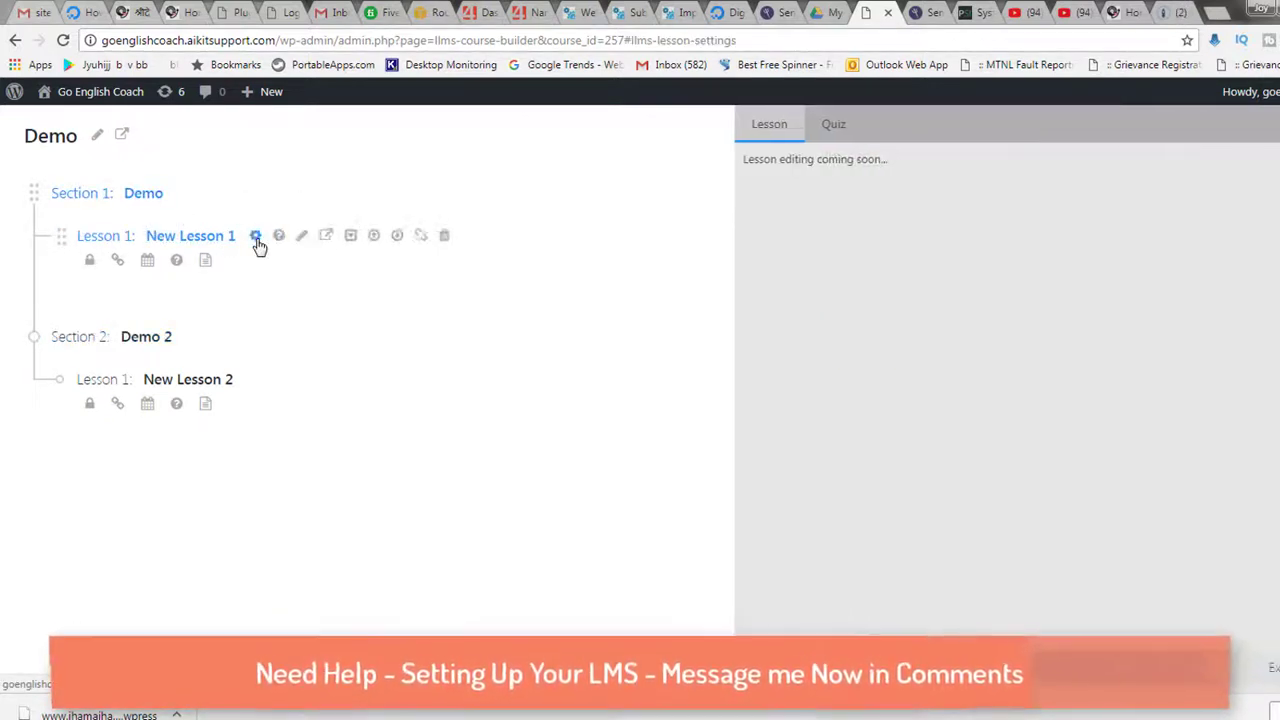
left_click(836, 123)
left_click(778, 126)
left_click(832, 123)
left_click(294, 266)
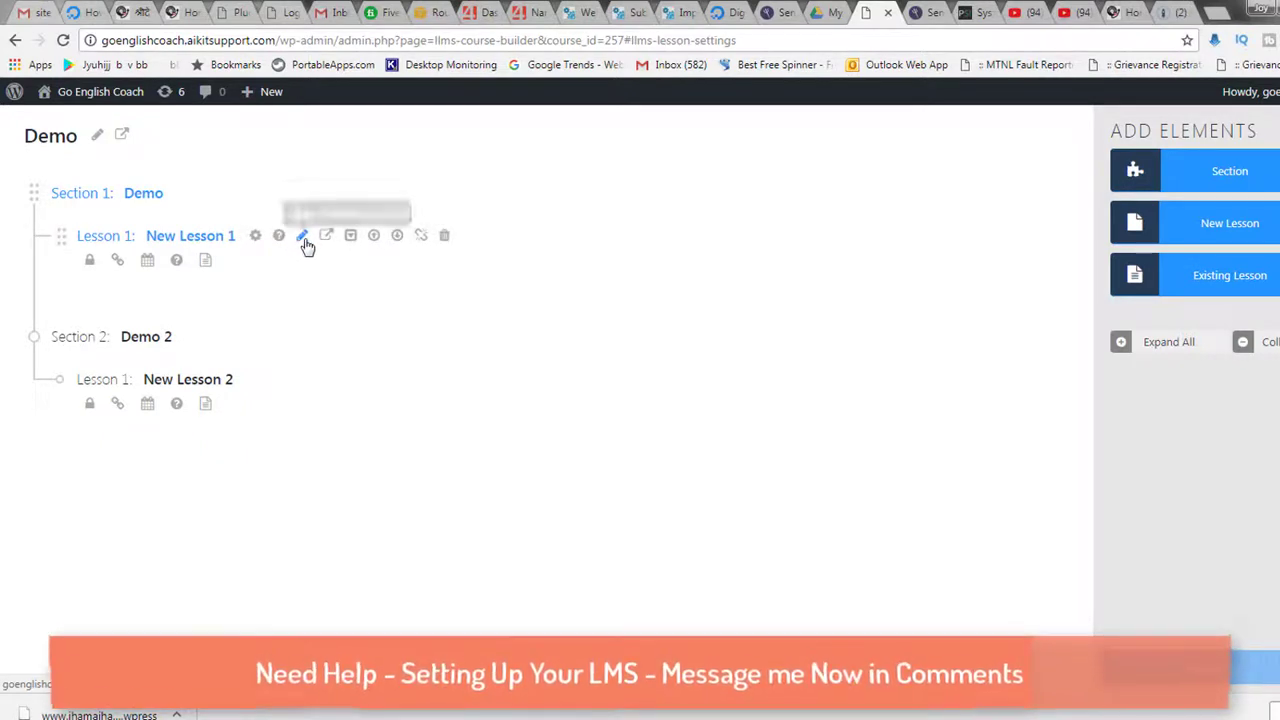
Open New Lesson 1 in the WordPress editor and type placeholder body text.
left_click(303, 238)
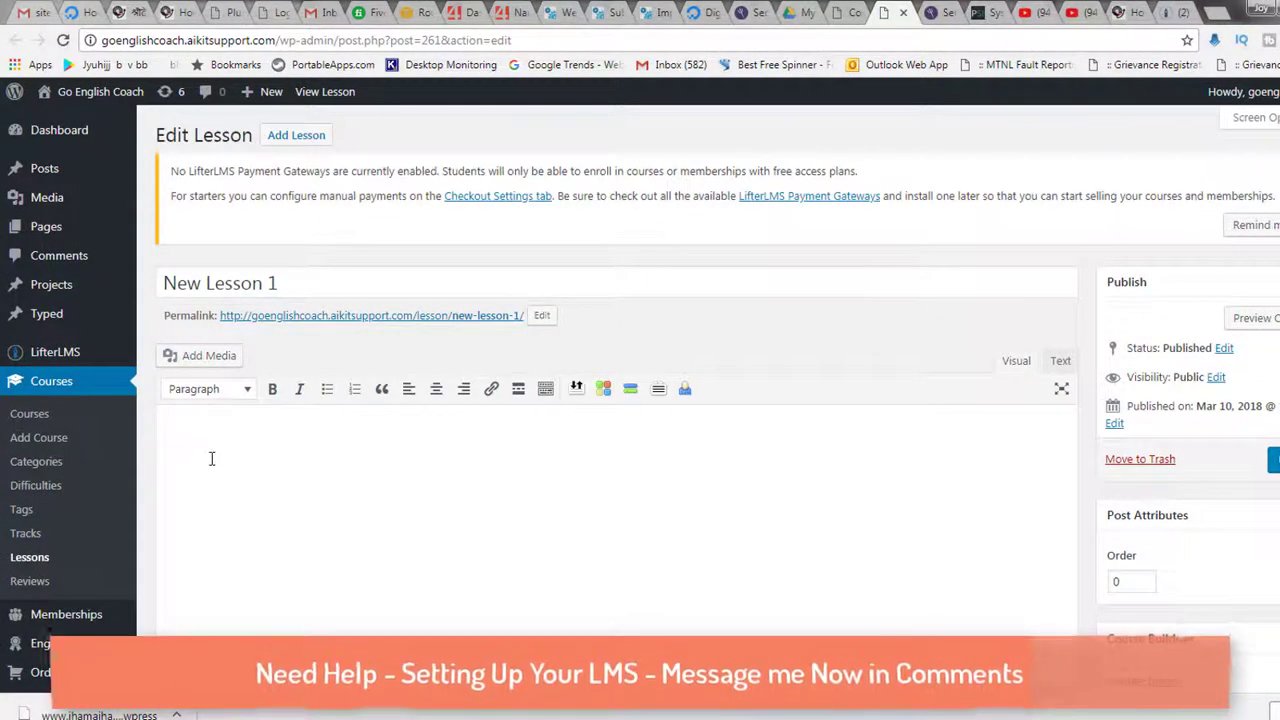
type("ska")
key("Return")
scroll(211, 459, "down", 8)
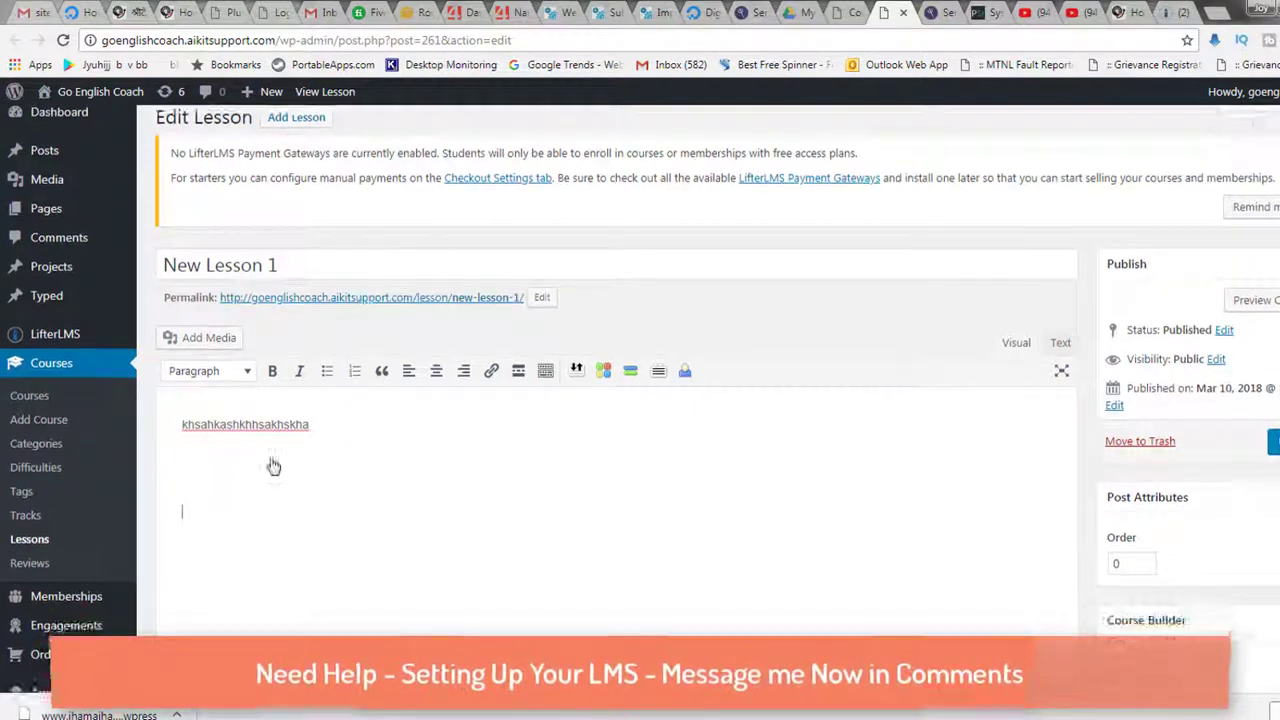
scroll(337, 243, "up", 3)
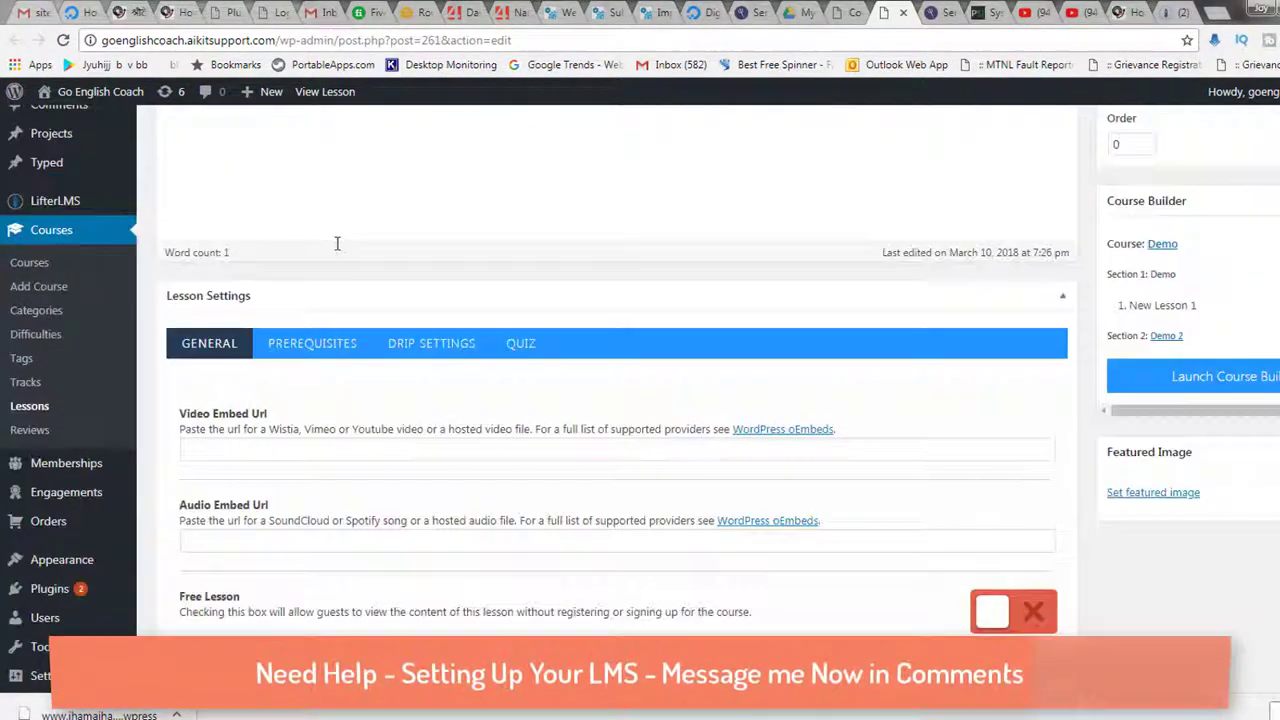
scroll(407, 231, "down", 2)
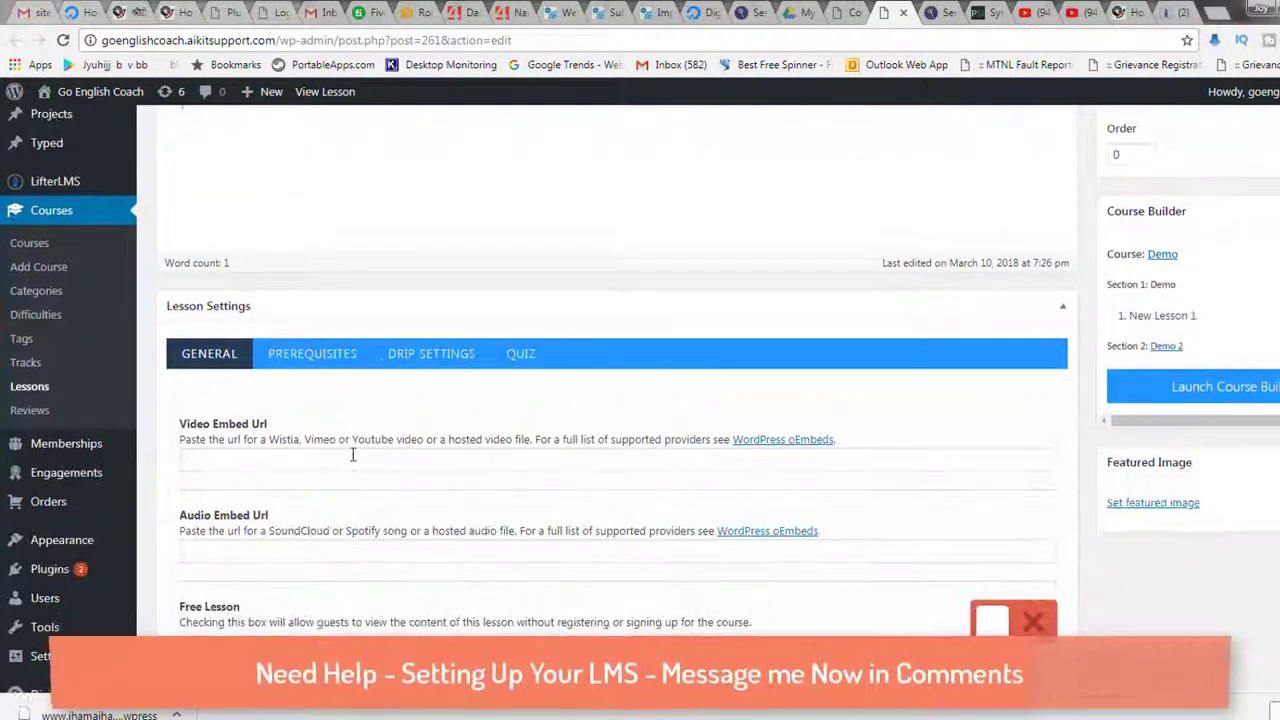
Leave the Video Embed Url empty, update the lesson, and return to the course builder.
left_click(250, 459)
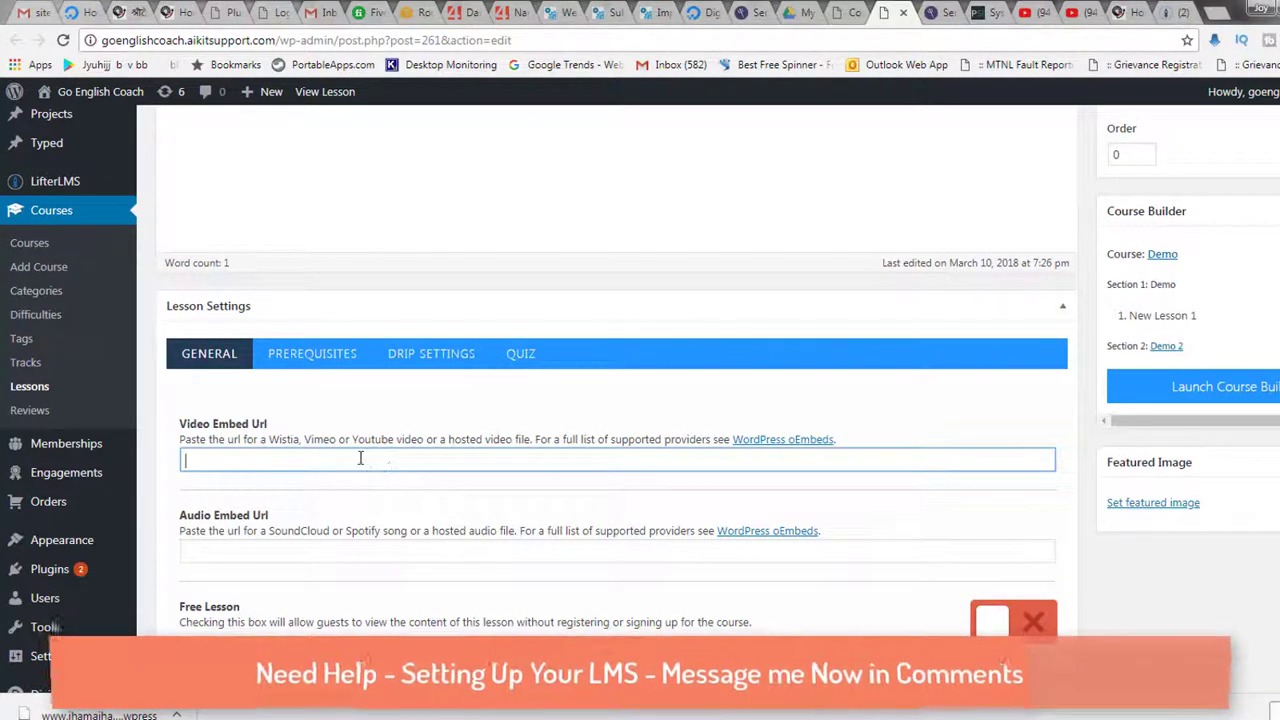
scroll(804, 450, "up", 4)
left_click(1274, 374)
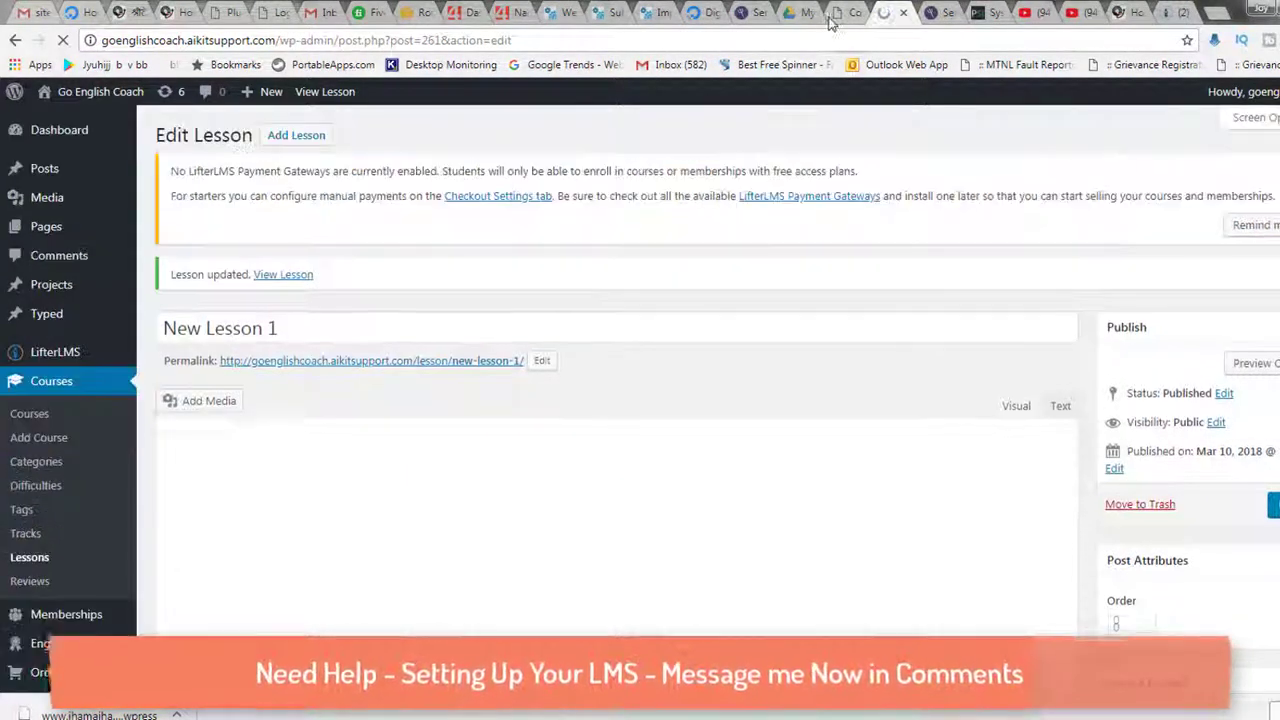
scroll(400, 560, "down", 4)
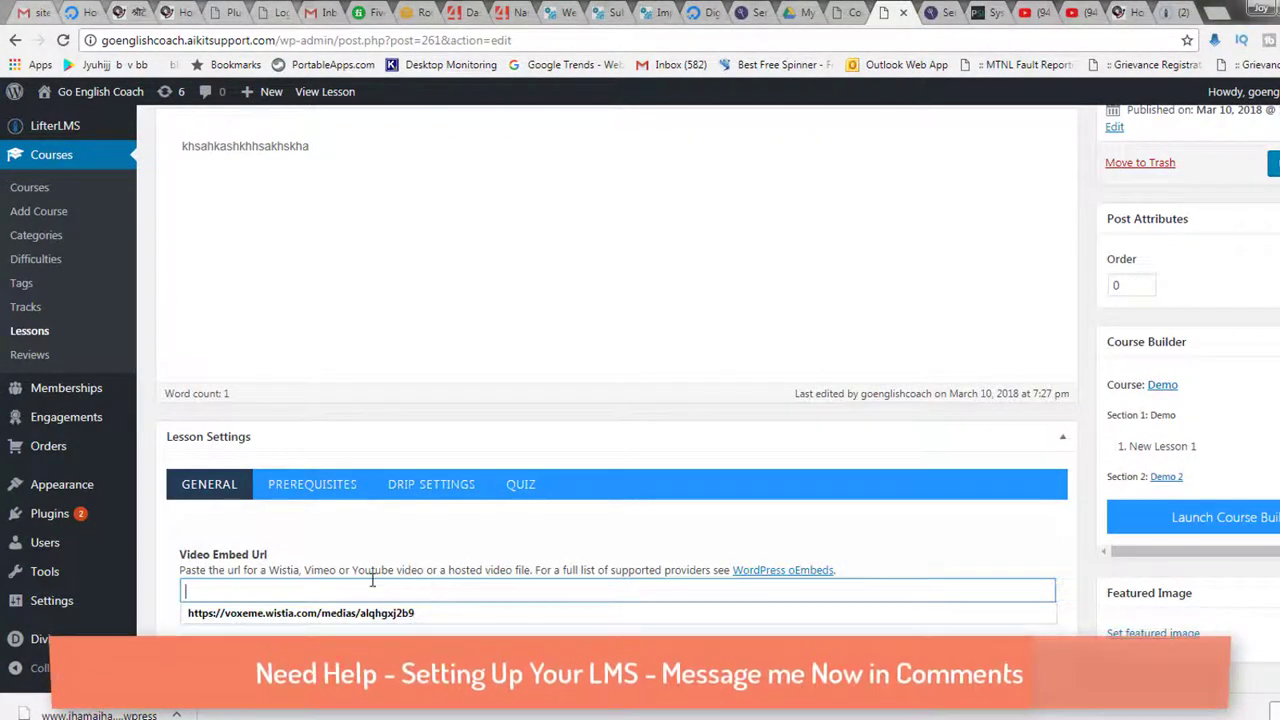
left_click(517, 534)
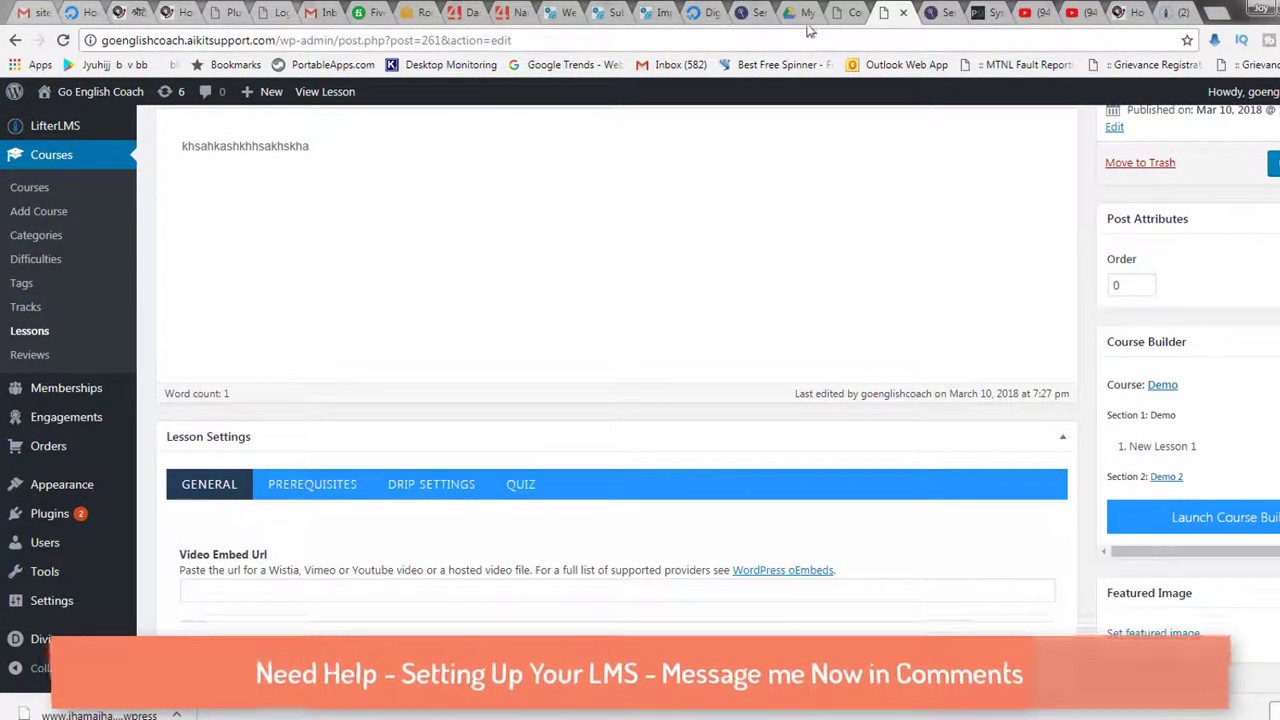
left_click(848, 12)
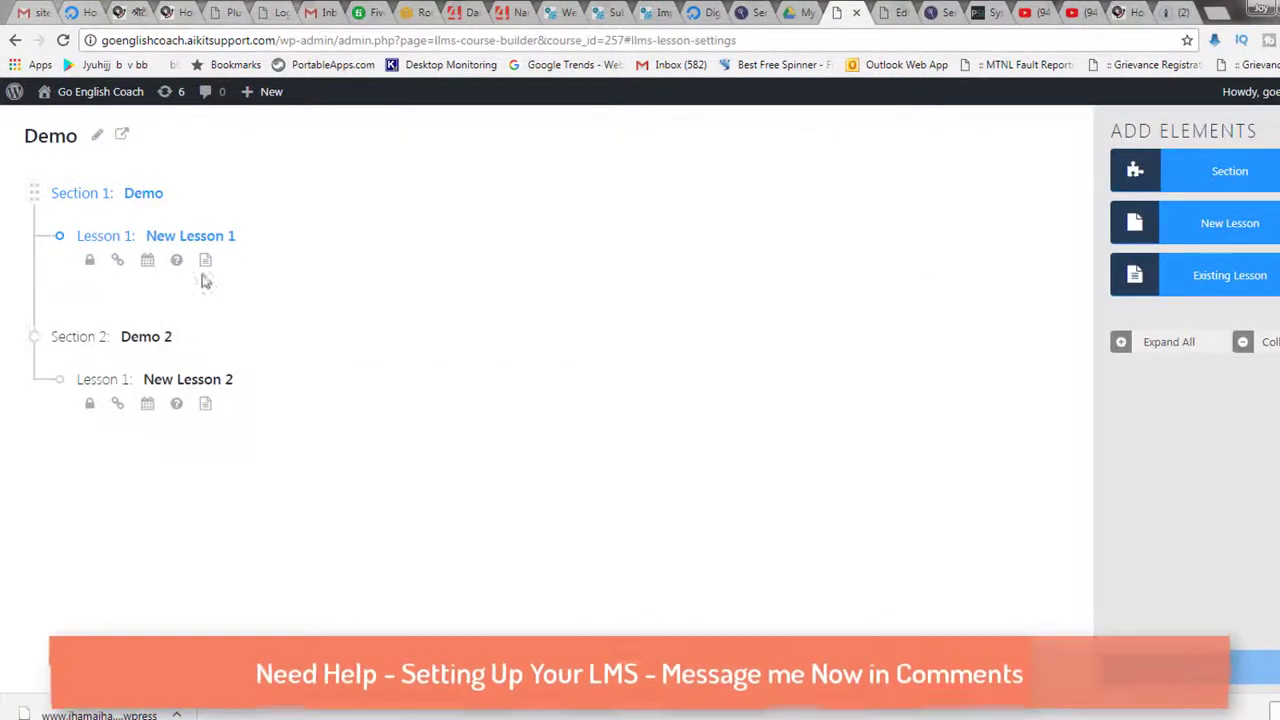
Create 'New Lesson 1 Quiz' on New Lesson 1, switch it to Published, and begin adding a question.
mouse_move(281, 245)
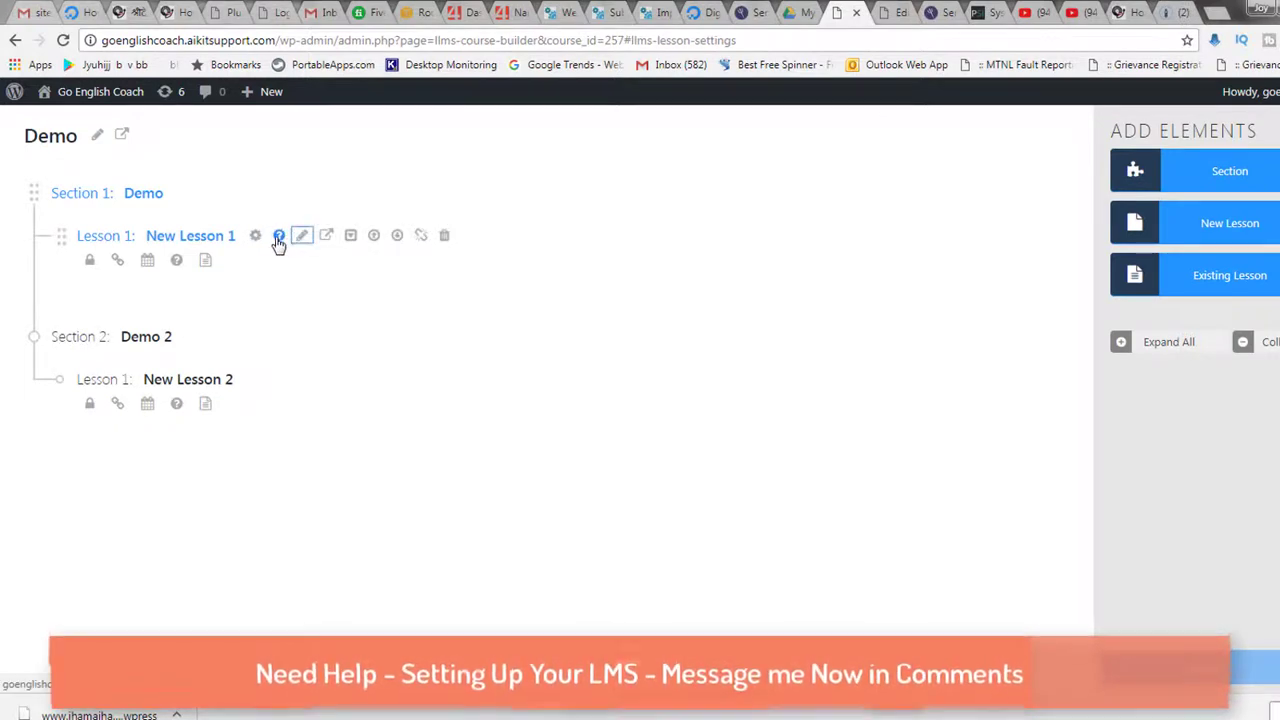
left_click(279, 240)
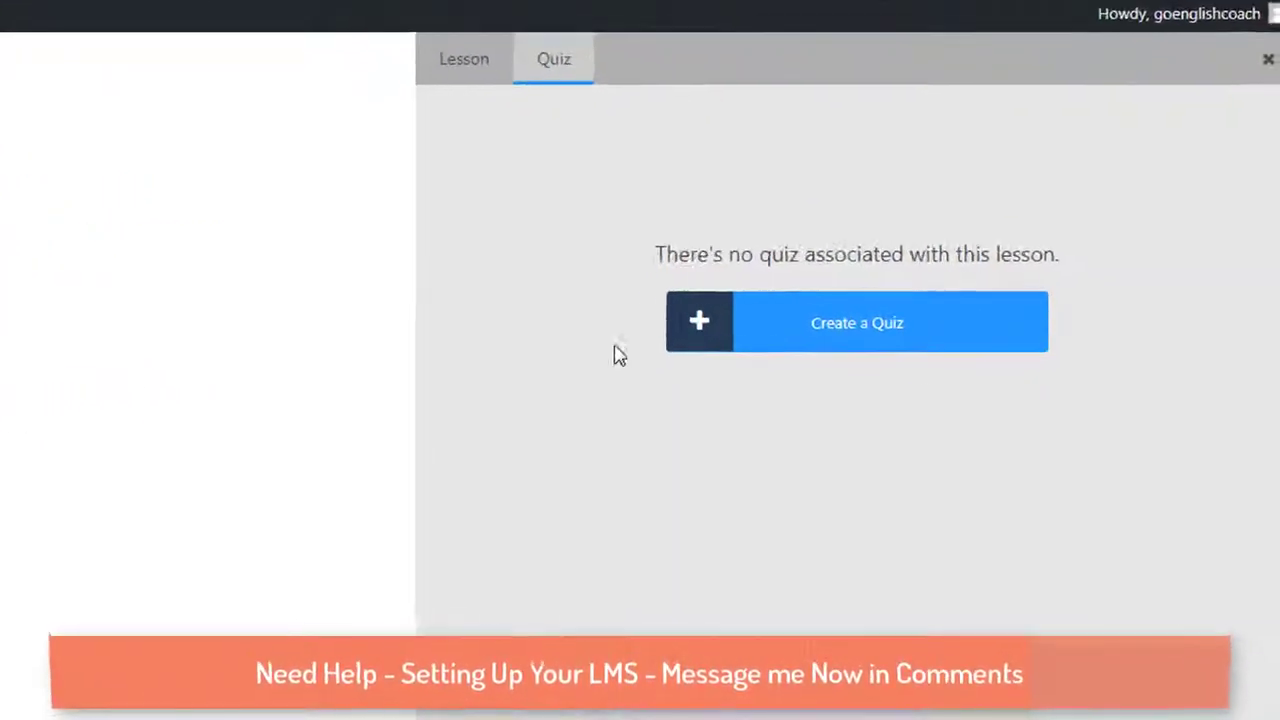
left_click(790, 336)
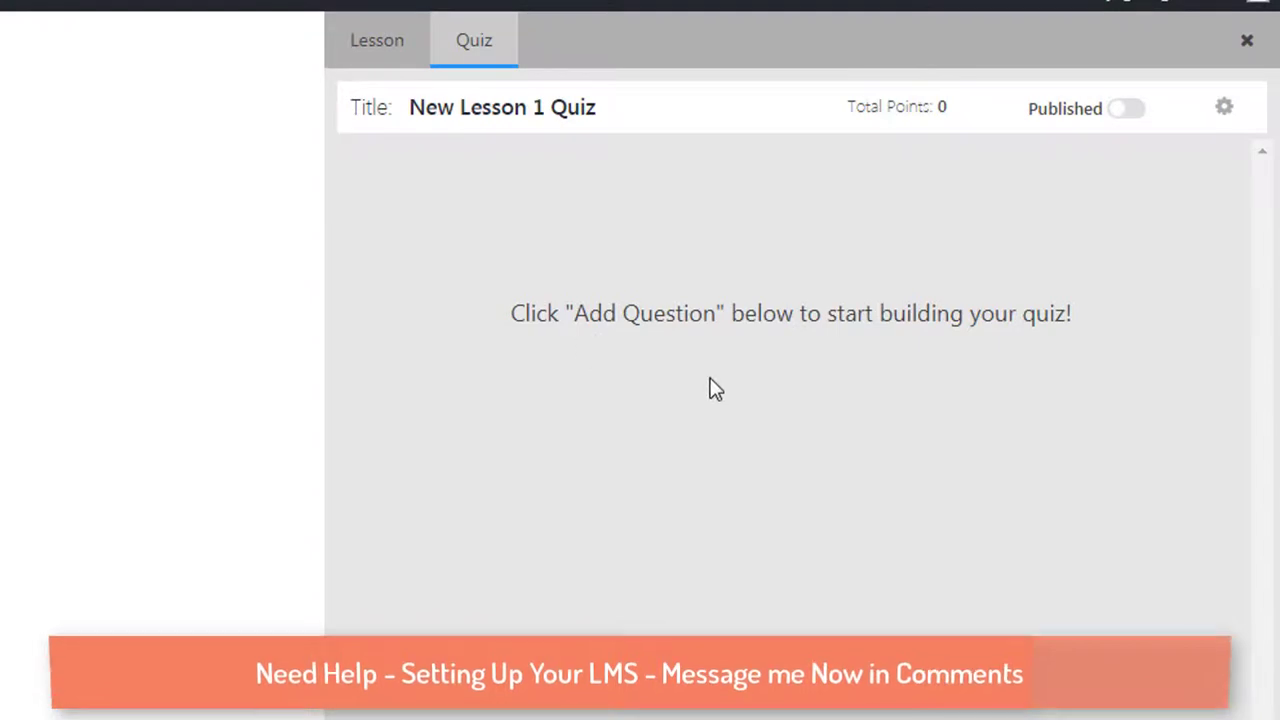
left_click(1124, 114)
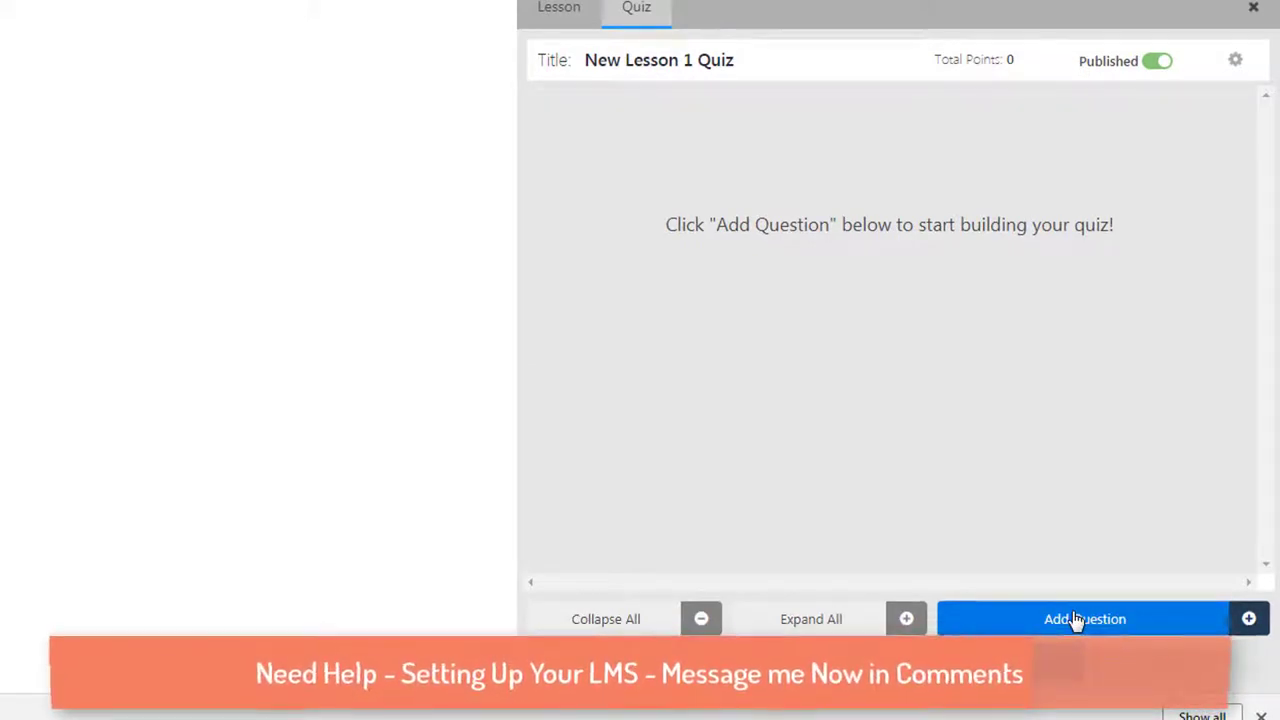
left_click(1075, 620)
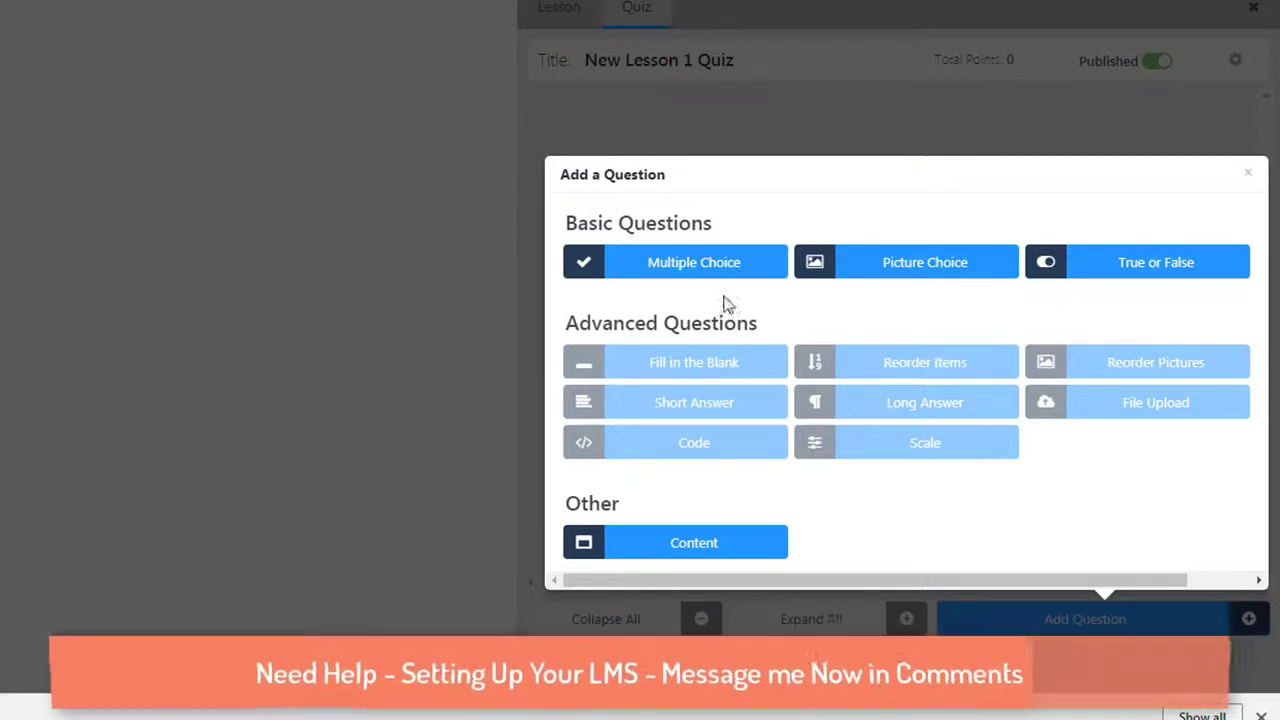
Add a multiple-choice question ABC? to the quiz.
left_click(680, 268)
left_click(652, 137)
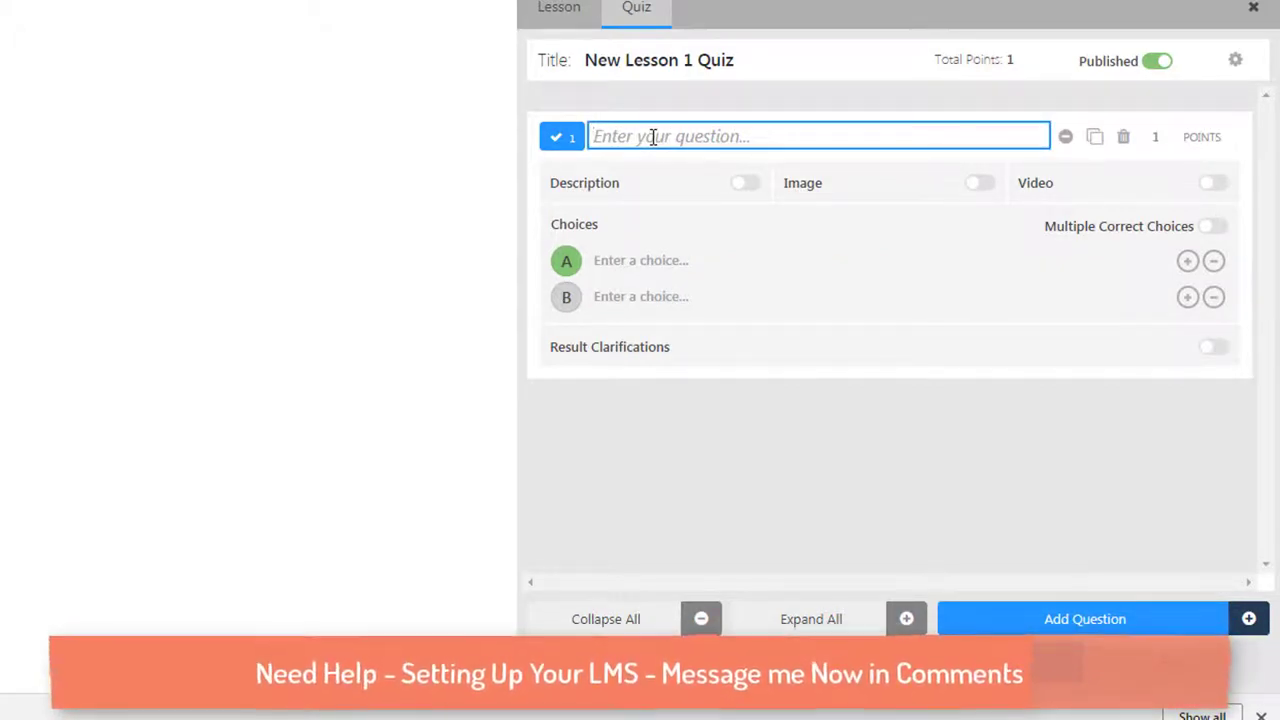
type("ABC")
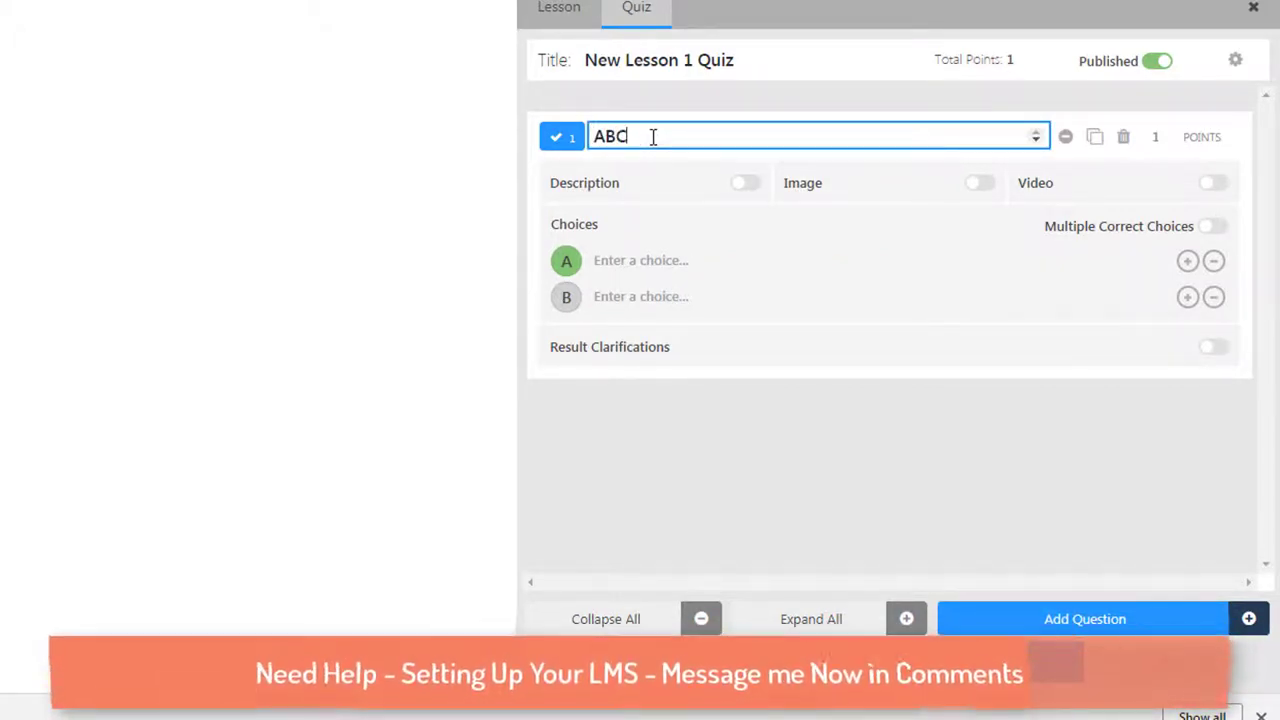
Enter A and b as the first two answer choices.
left_click(632, 258)
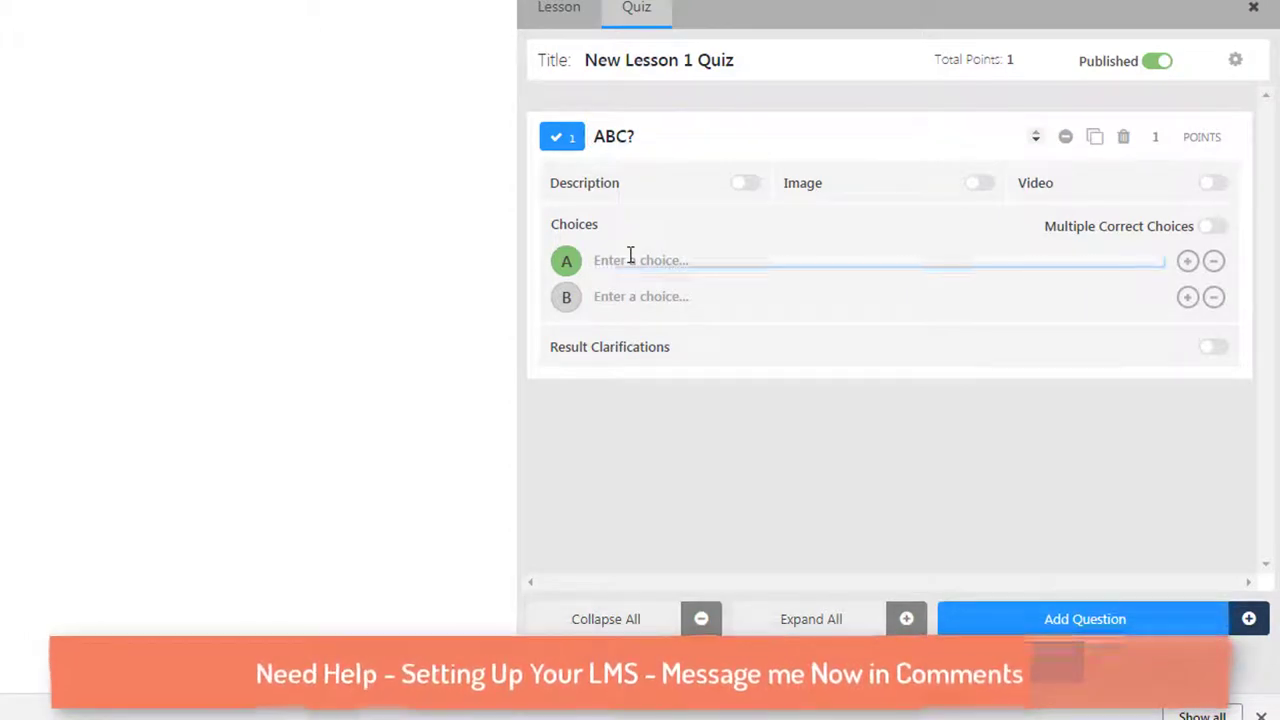
type("A")
left_click(612, 296)
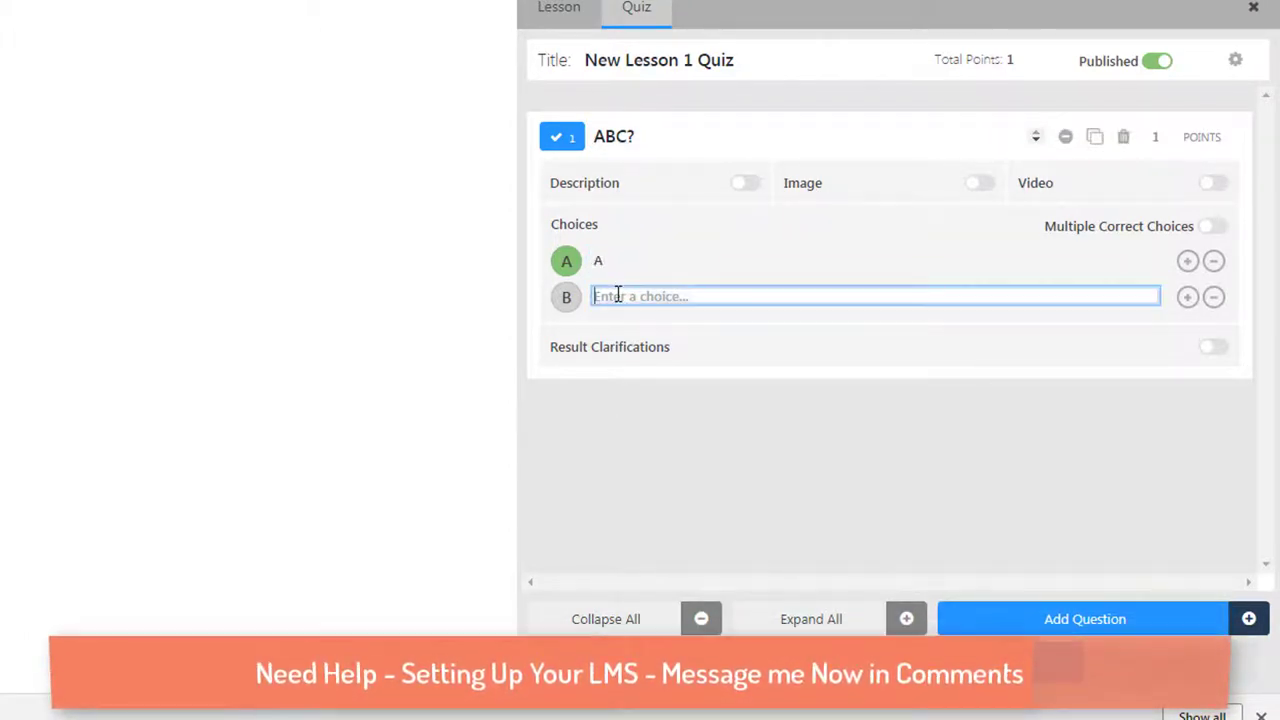
left_click(620, 297)
type("b")
left_click(630, 334)
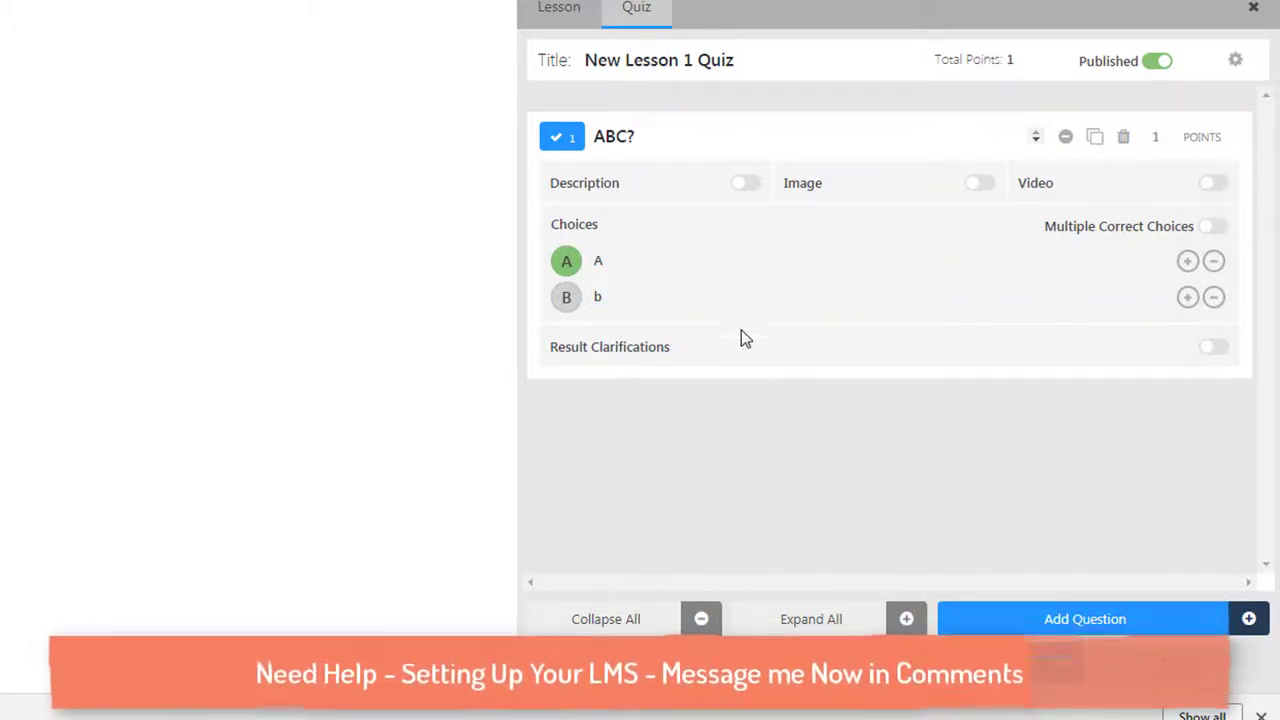
Add choices c and d, allow multiple correct answers, and mark A and c correct.
left_click(1188, 300)
left_click(621, 331)
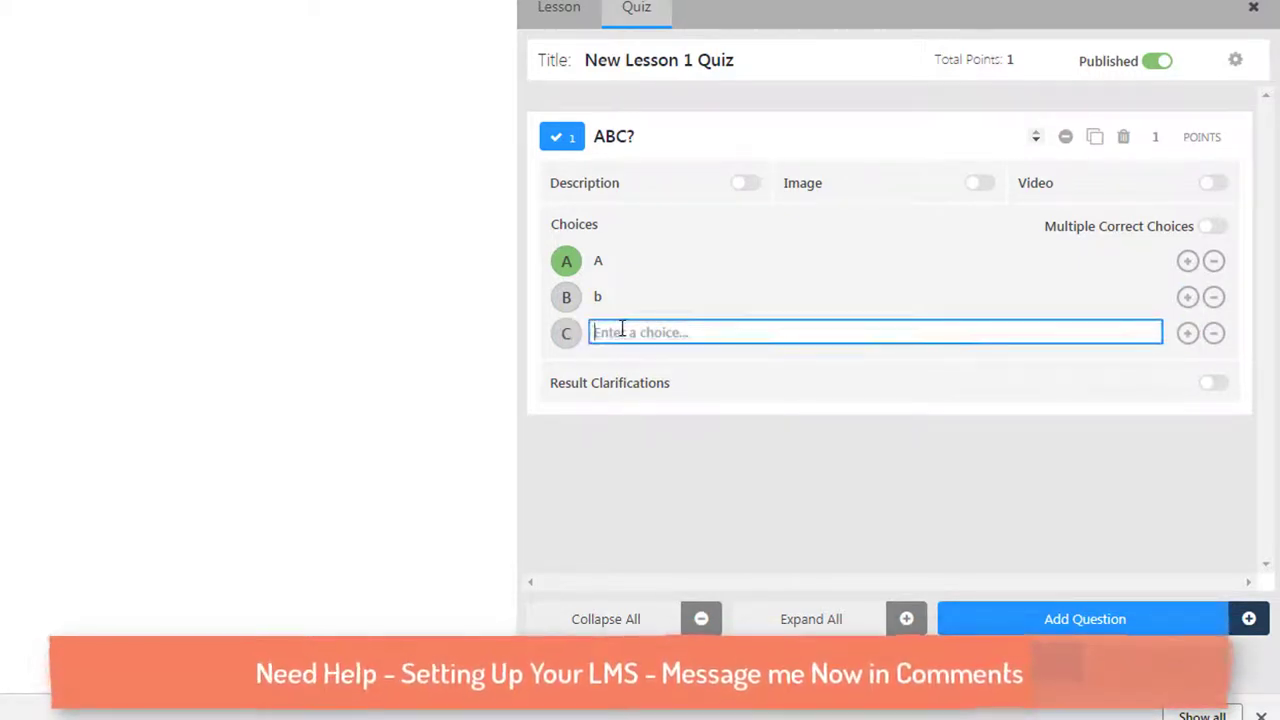
type("c")
left_click(1188, 342)
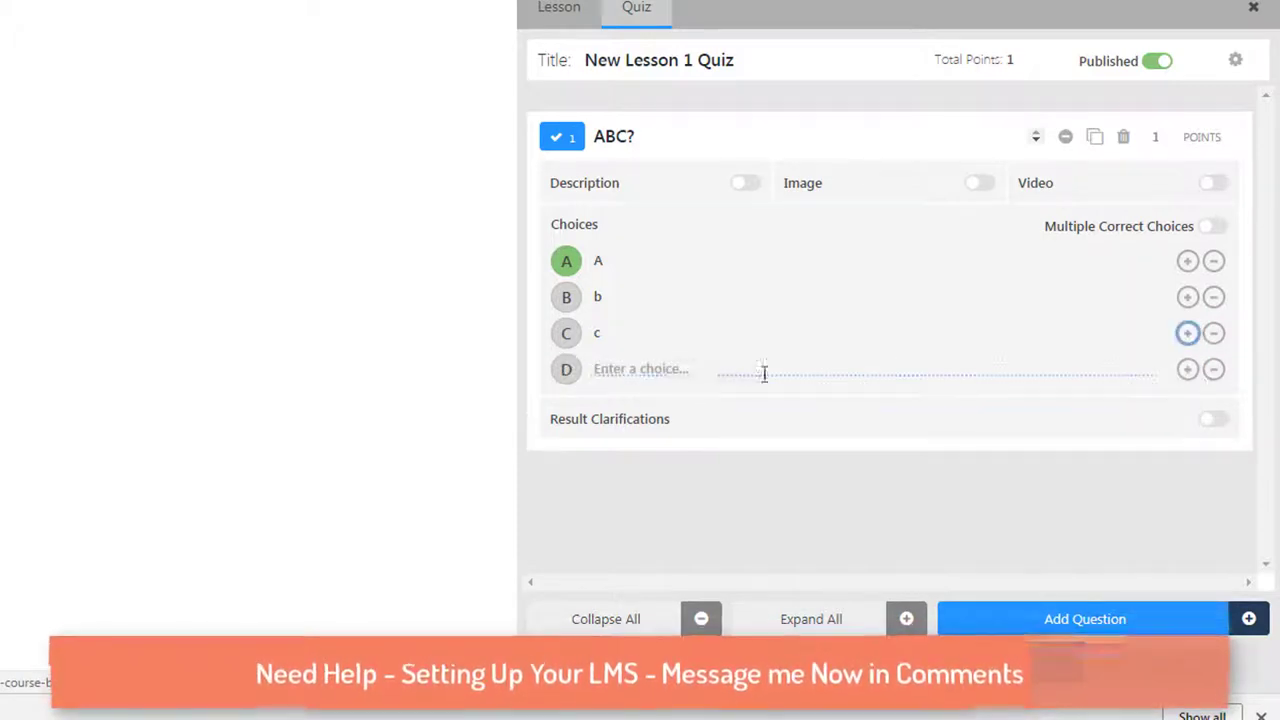
left_click(675, 362)
type("d")
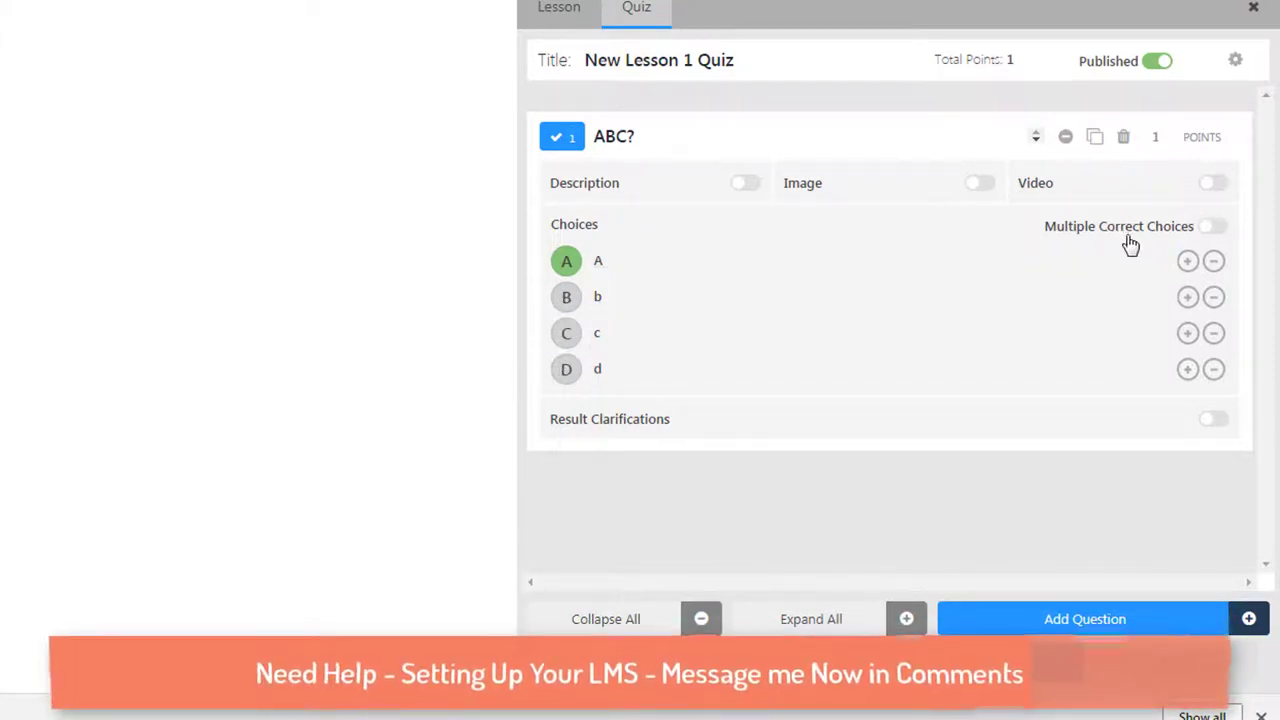
left_click(1215, 229)
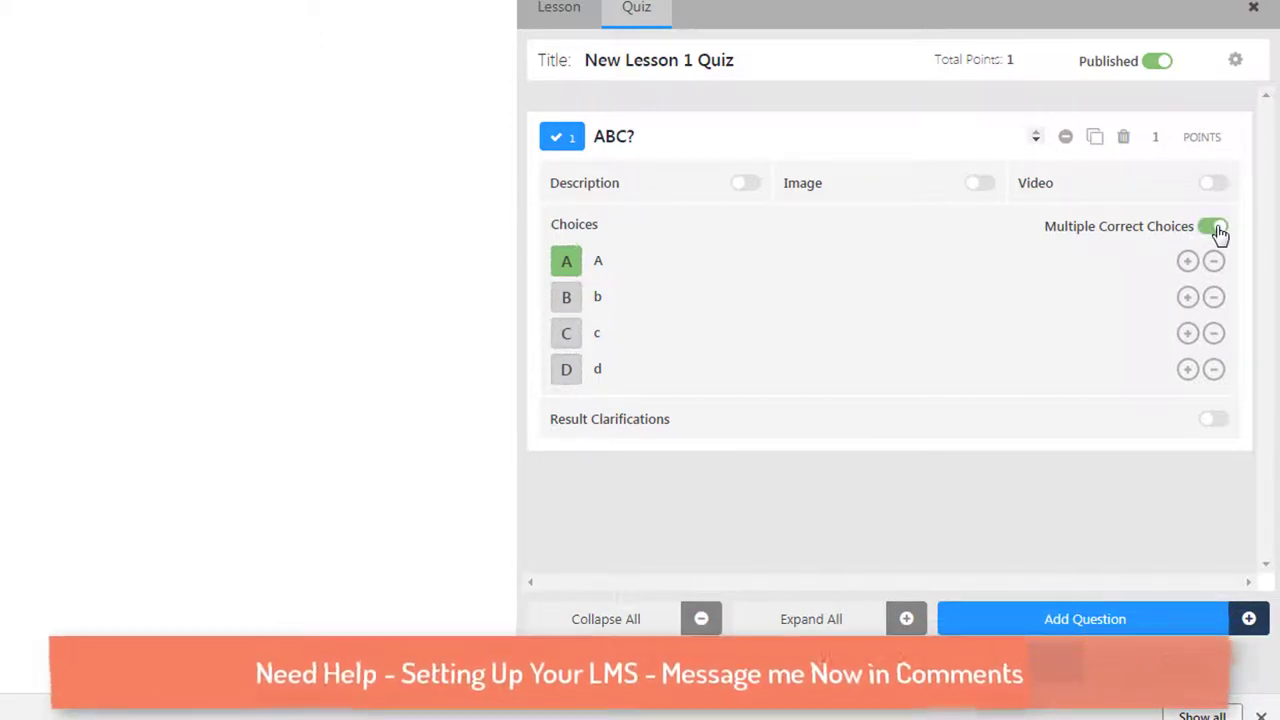
left_click(565, 336)
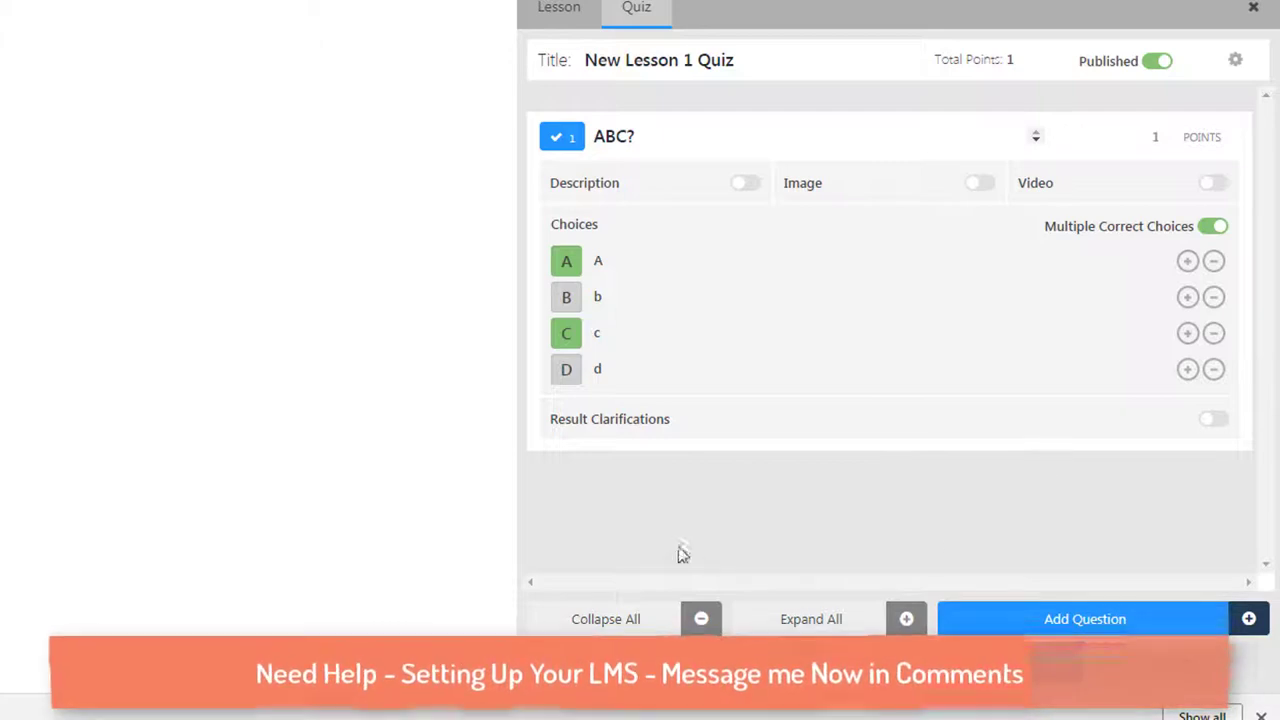
Add a second multiple-choice question with the text D?
left_click(1108, 620)
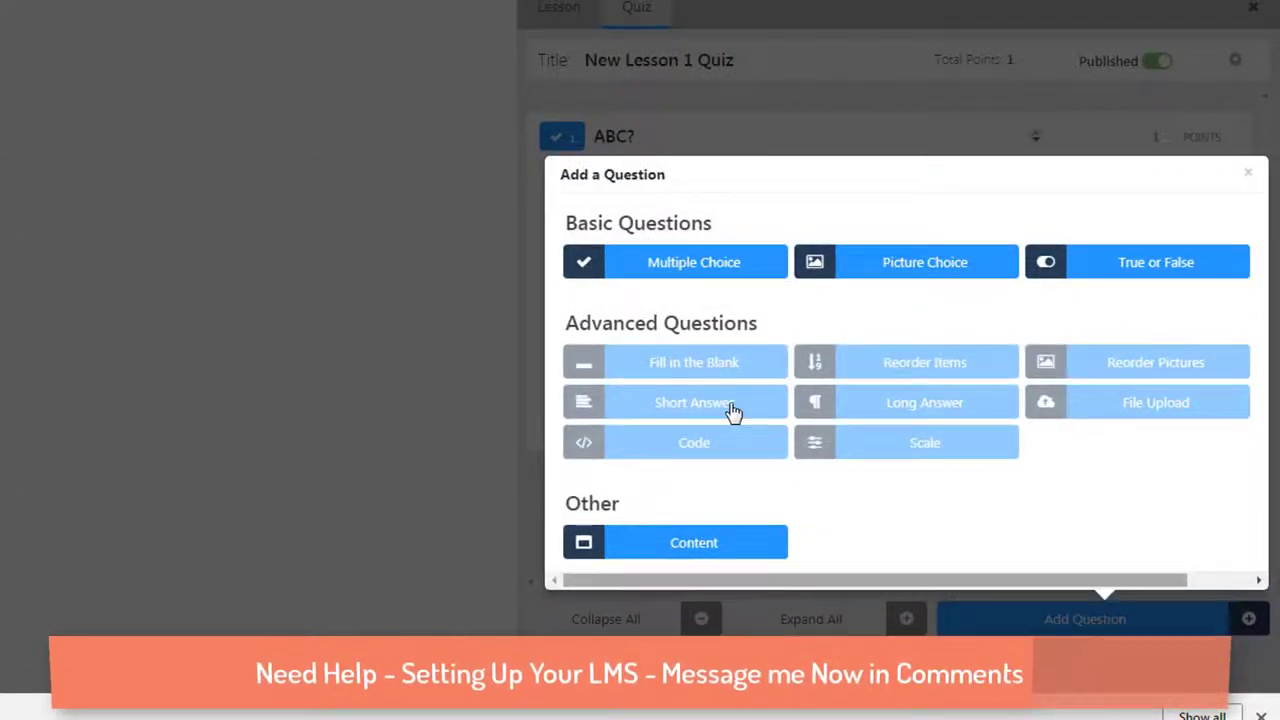
left_click(723, 272)
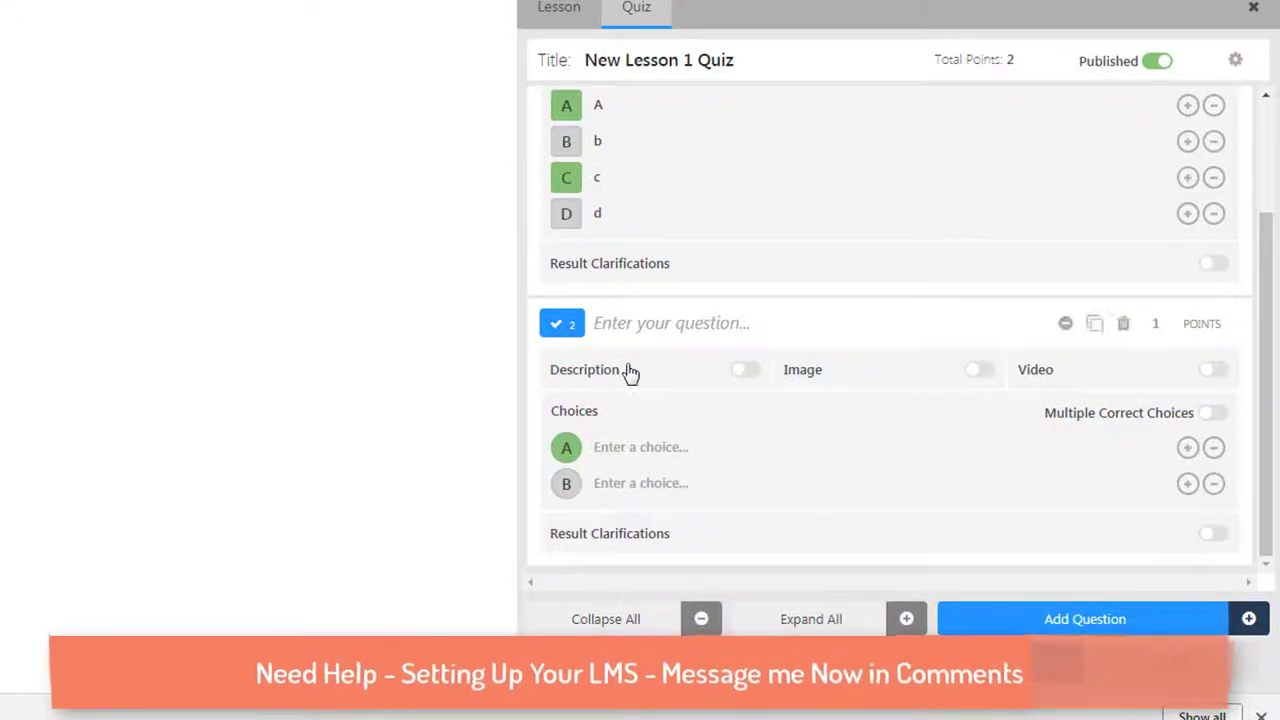
left_click(605, 620)
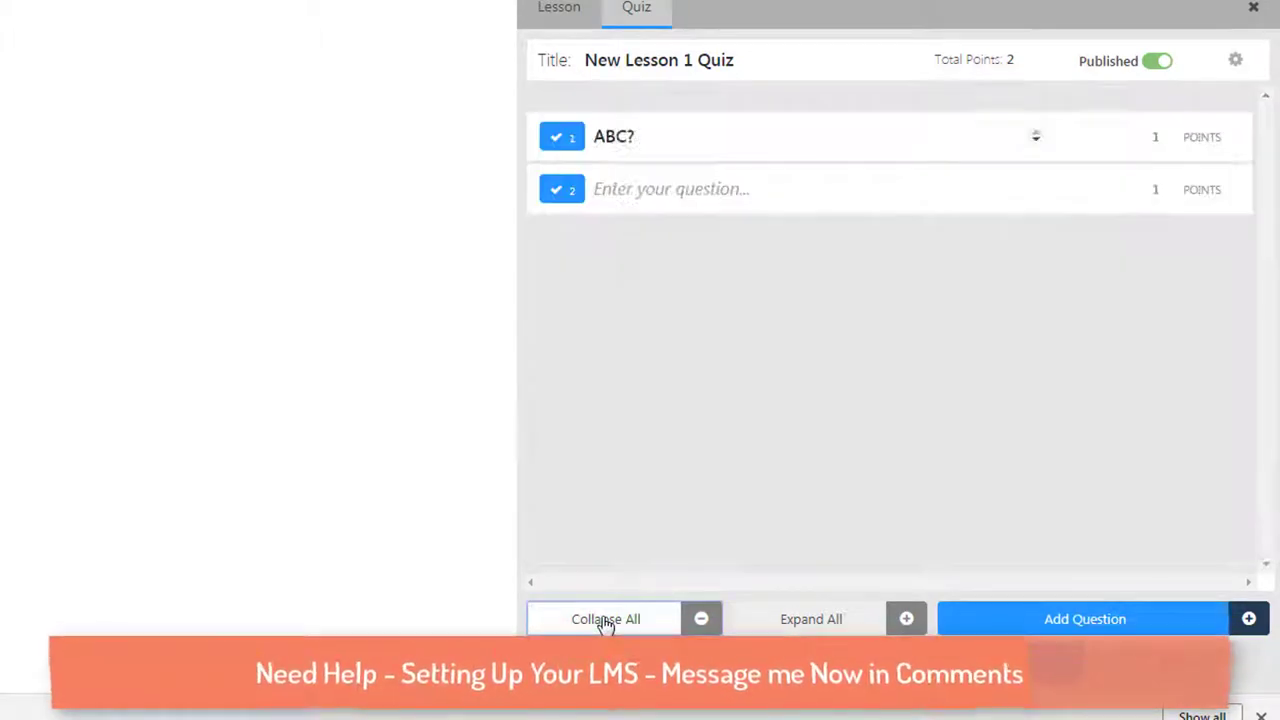
left_click(672, 190)
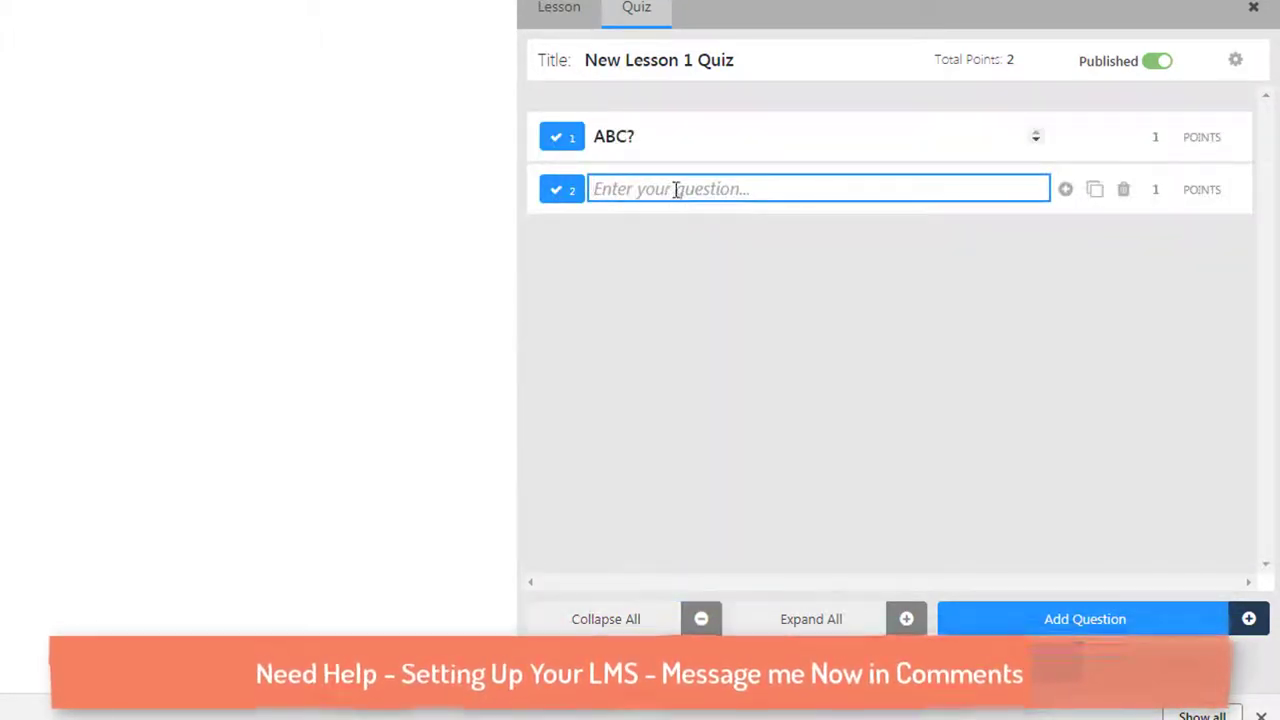
type("D")
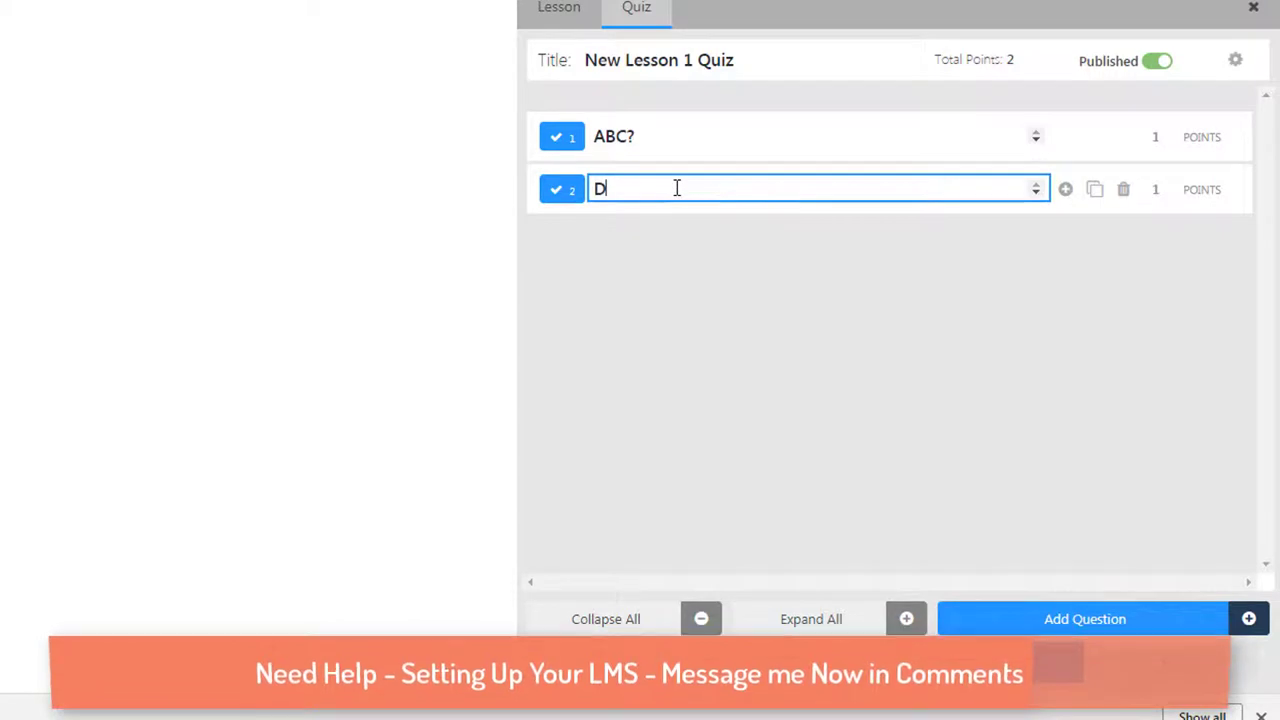
type("?")
left_click(696, 302)
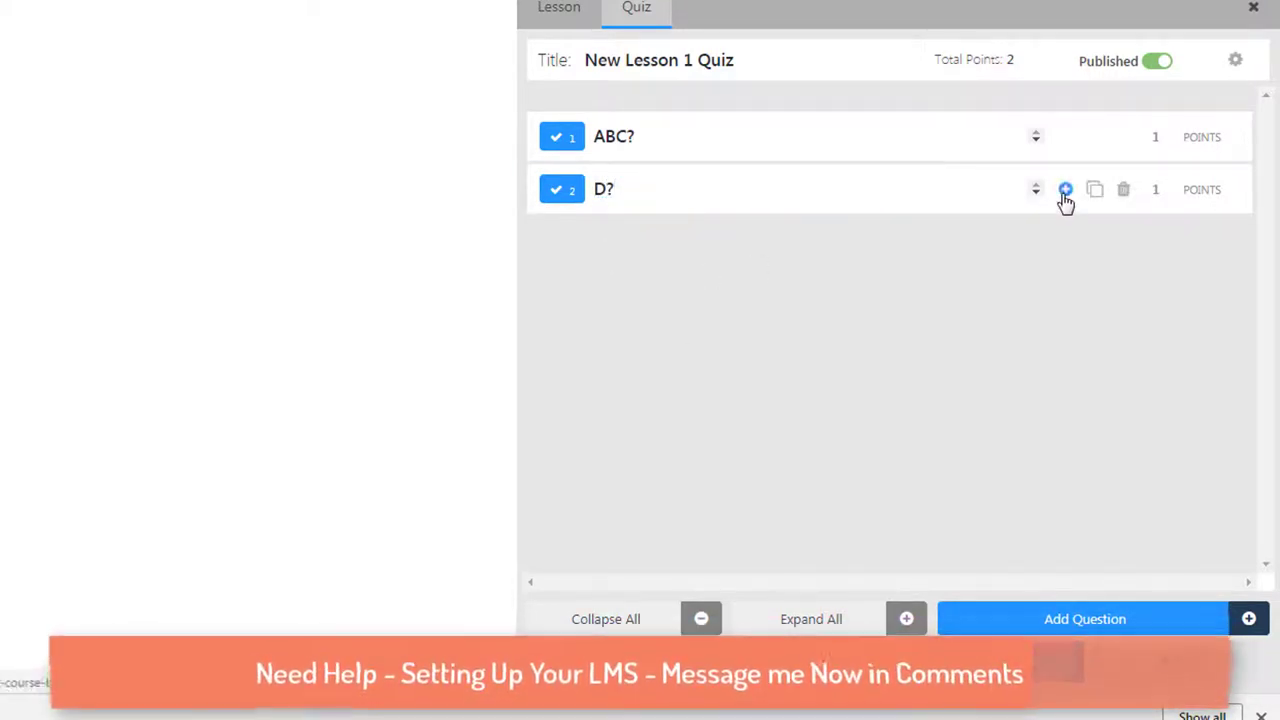
Give question D? the answer choices a and b.
left_click(1066, 190)
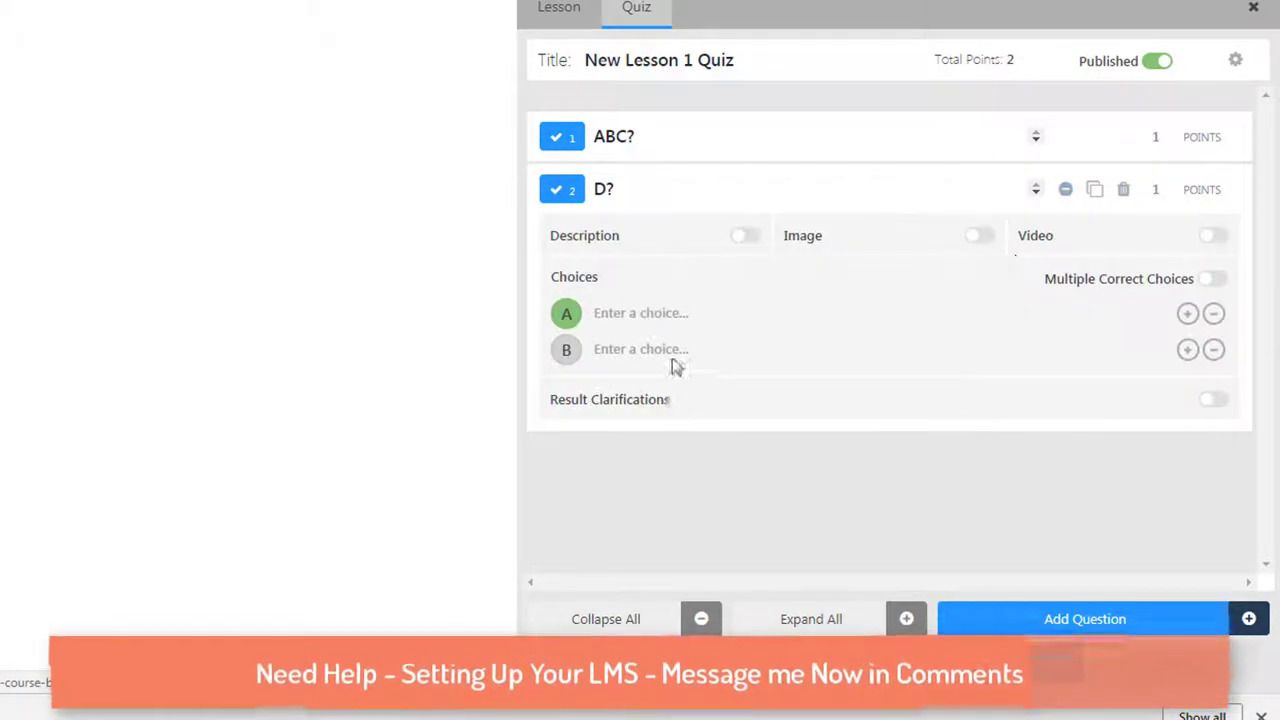
left_click(655, 312)
type("a")
left_click(635, 345)
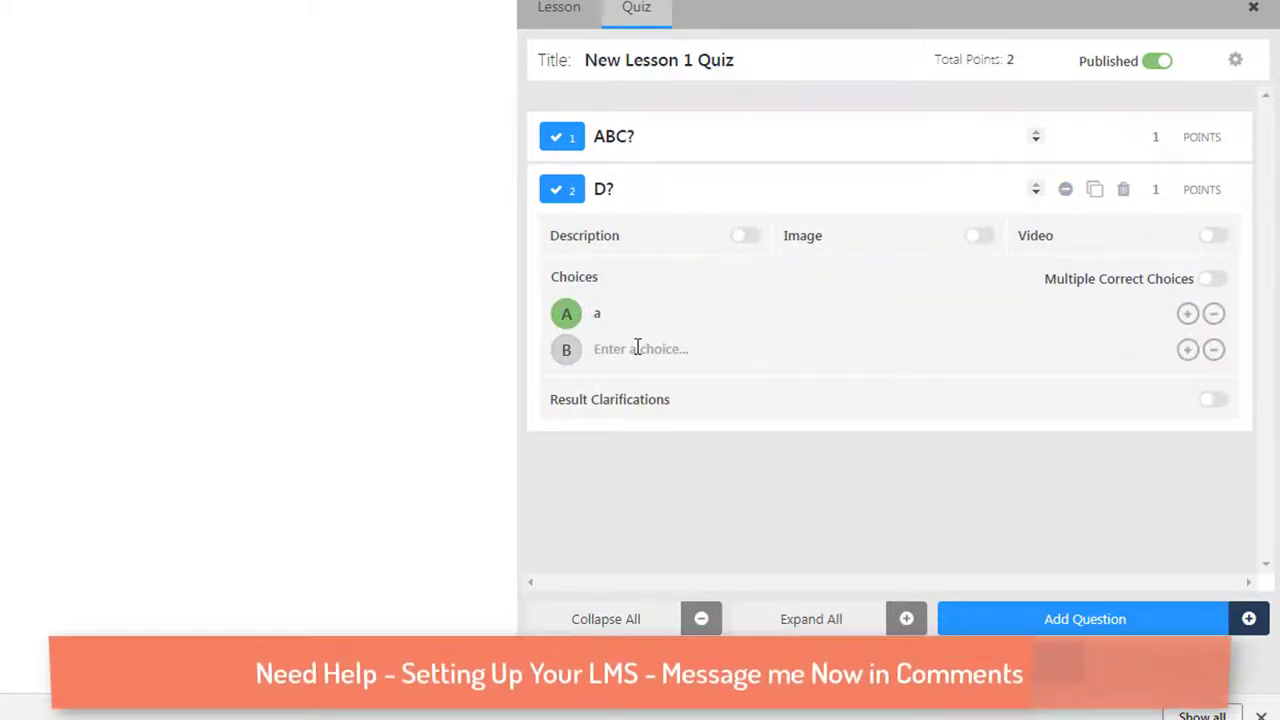
type("b")
left_click(677, 481)
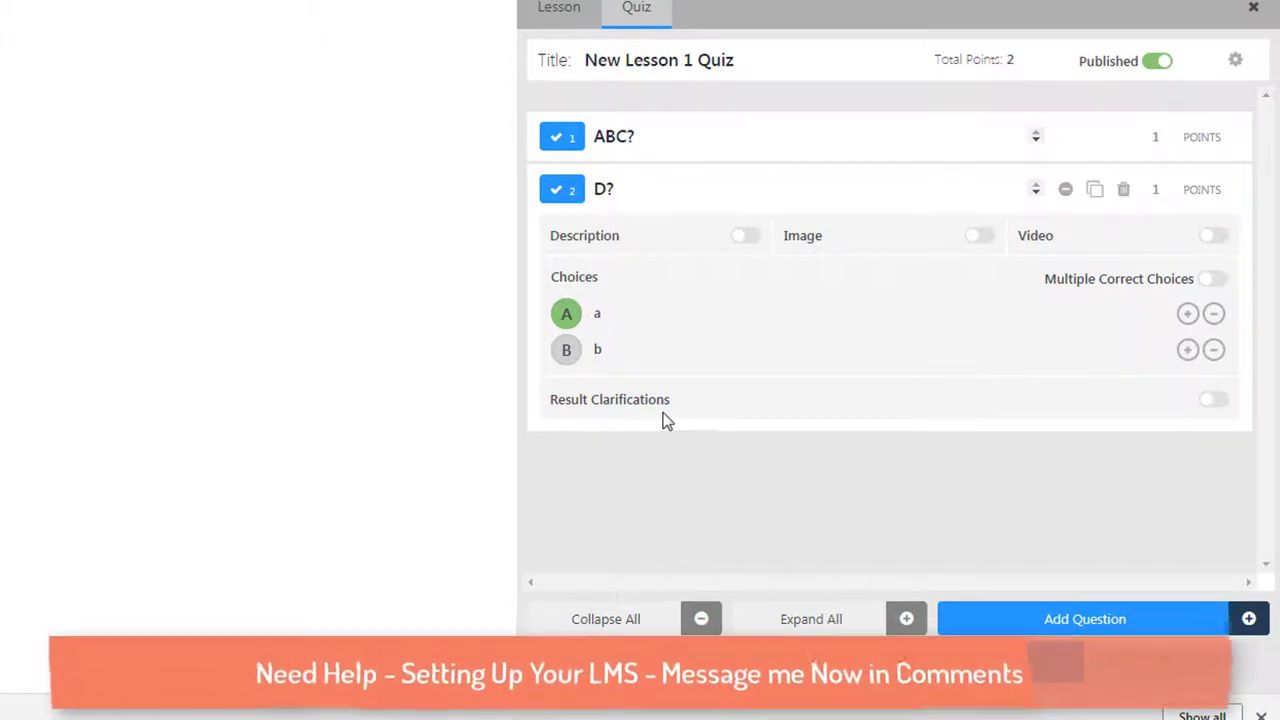
Leave D? without description or result clarifications and close the quiz editor.
left_click(747, 238)
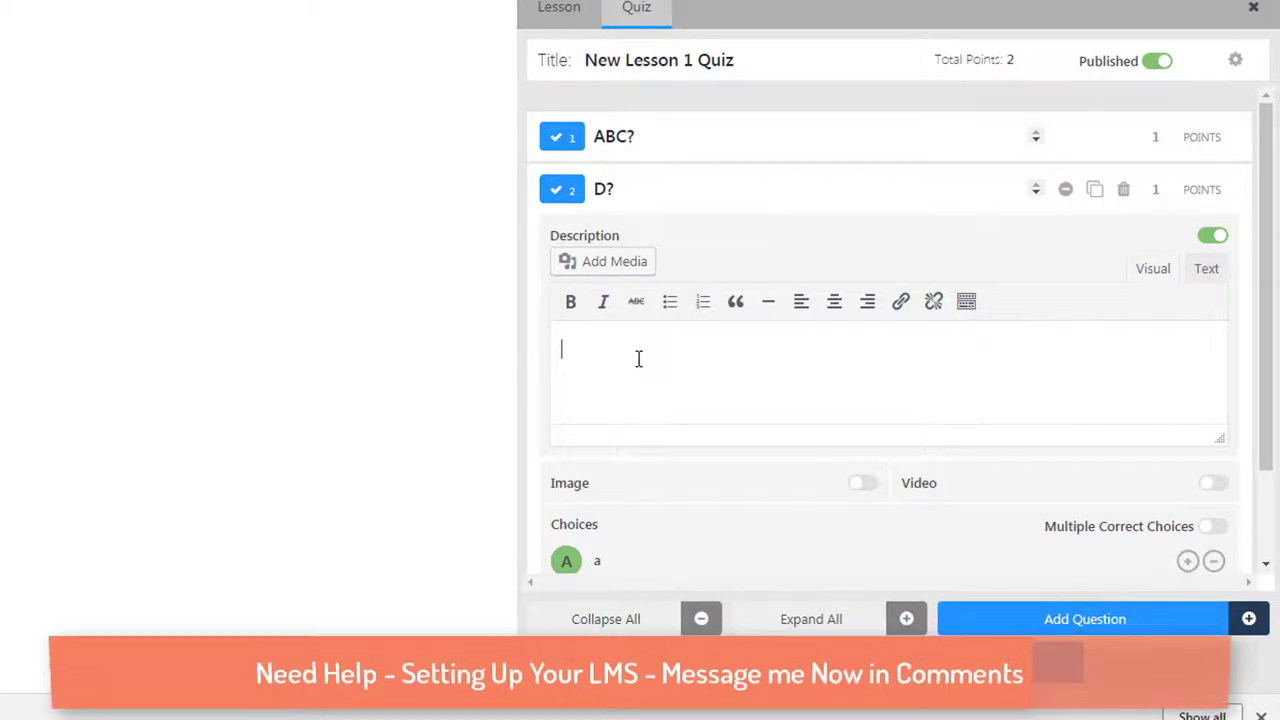
left_click(1213, 240)
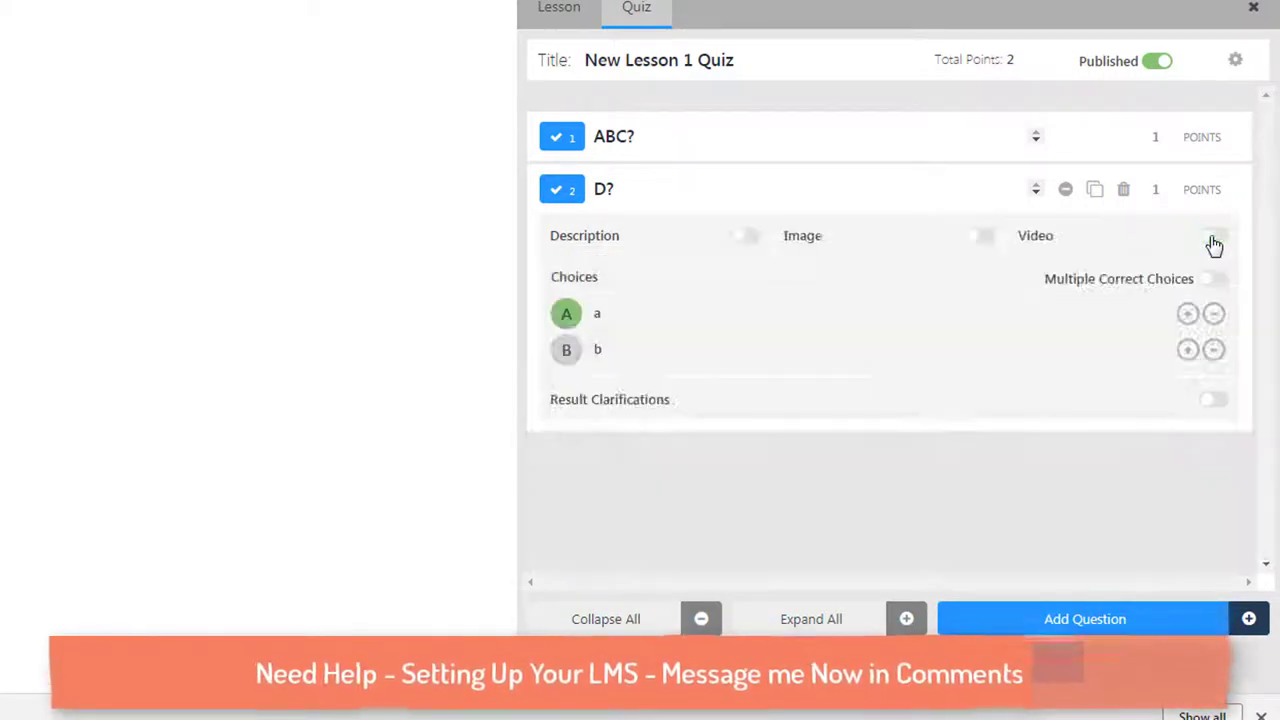
left_click(604, 190)
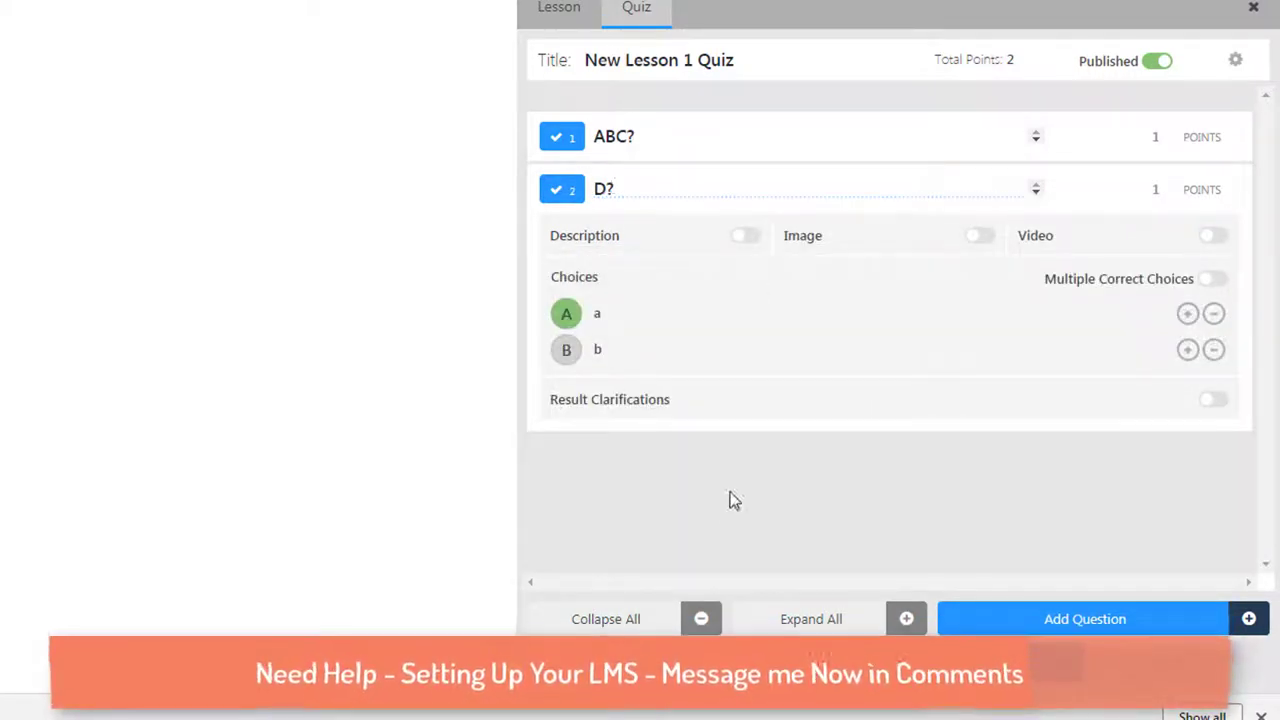
left_click(605, 400)
left_click(1217, 408)
left_click(1214, 404)
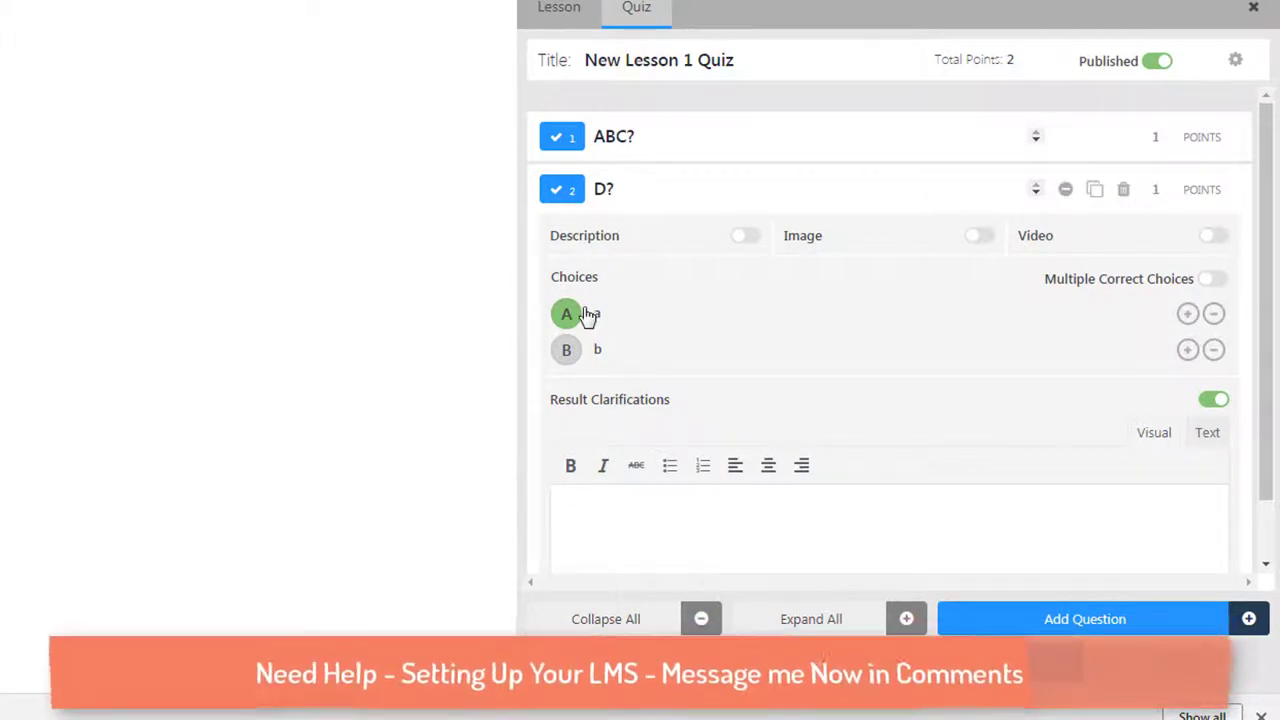
left_click(1215, 402)
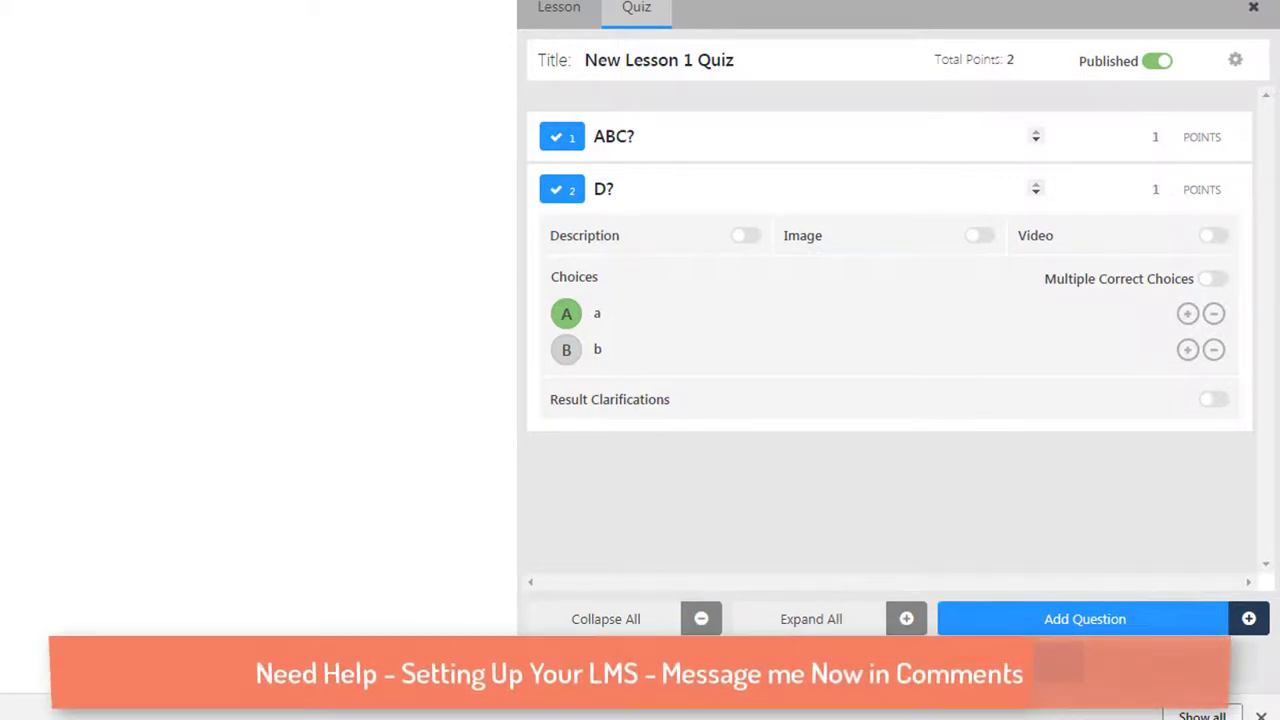
left_click(1252, 8)
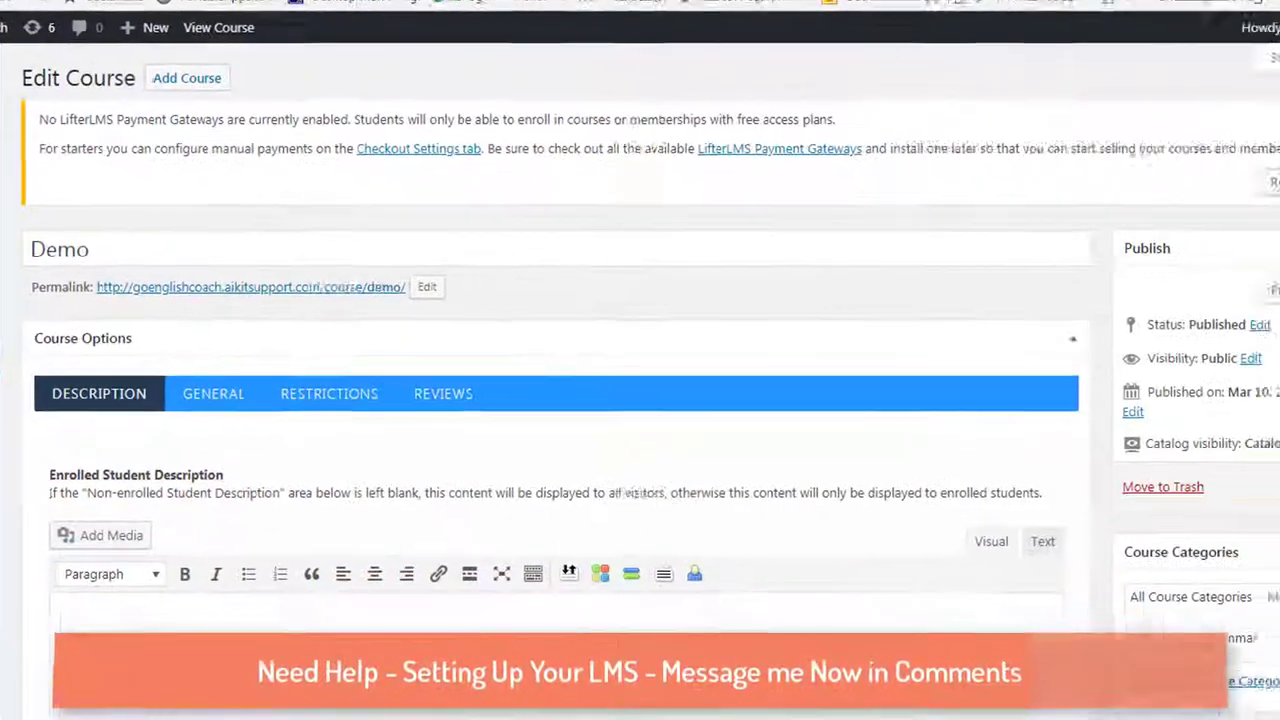
Update the Demo course and open its public course page in a new tab.
left_click(1242, 462)
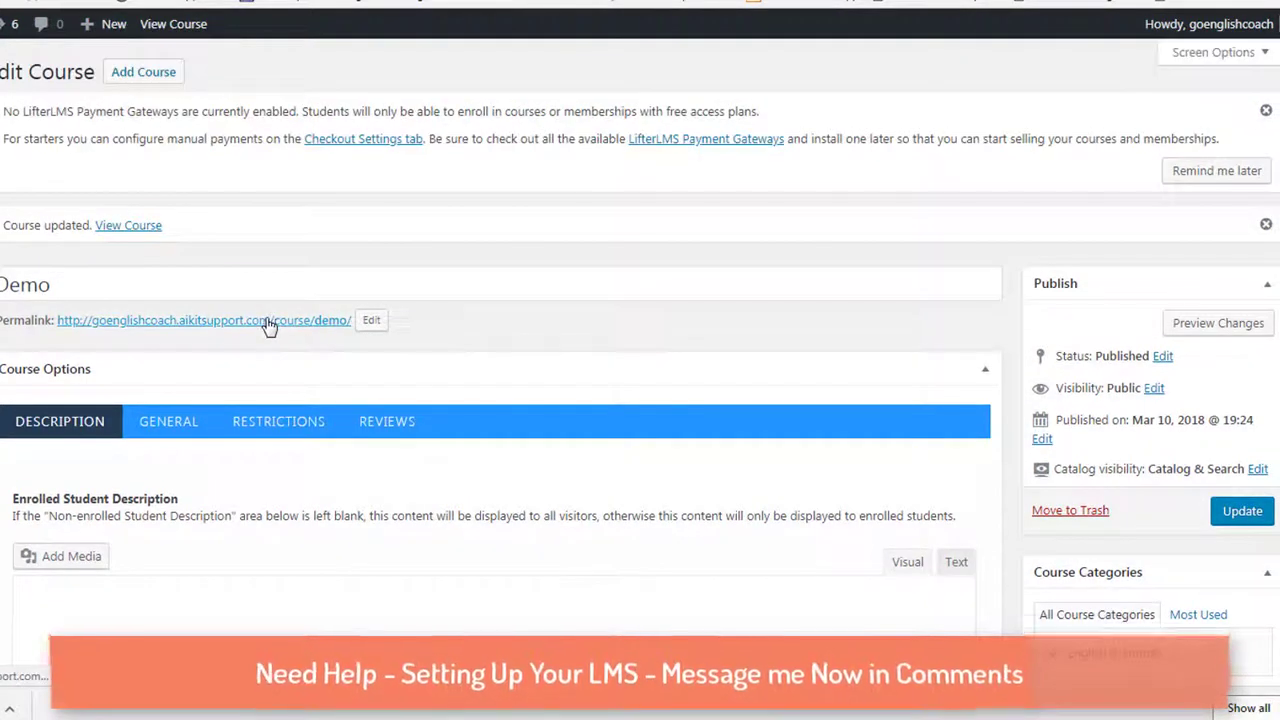
right_click(268, 325)
left_click(300, 330)
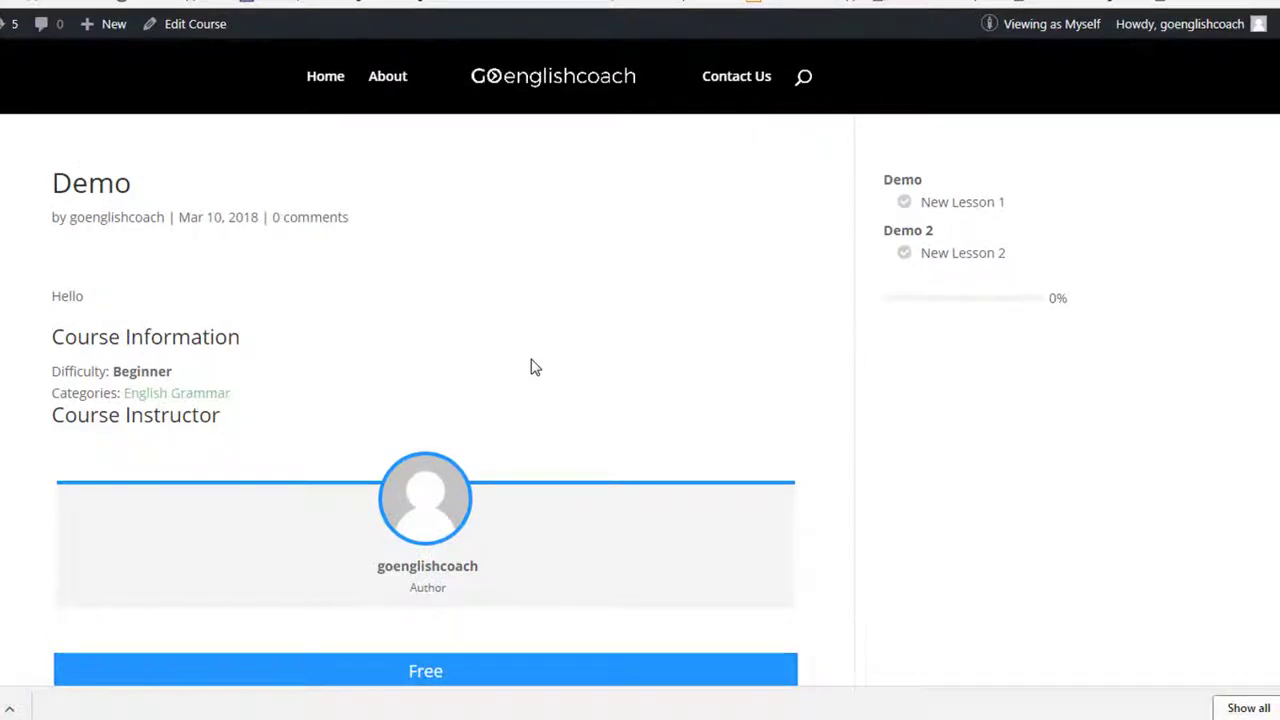
Review the Demo course page and choose Enroll under the FREE plan.
scroll(530, 380, "down", 4)
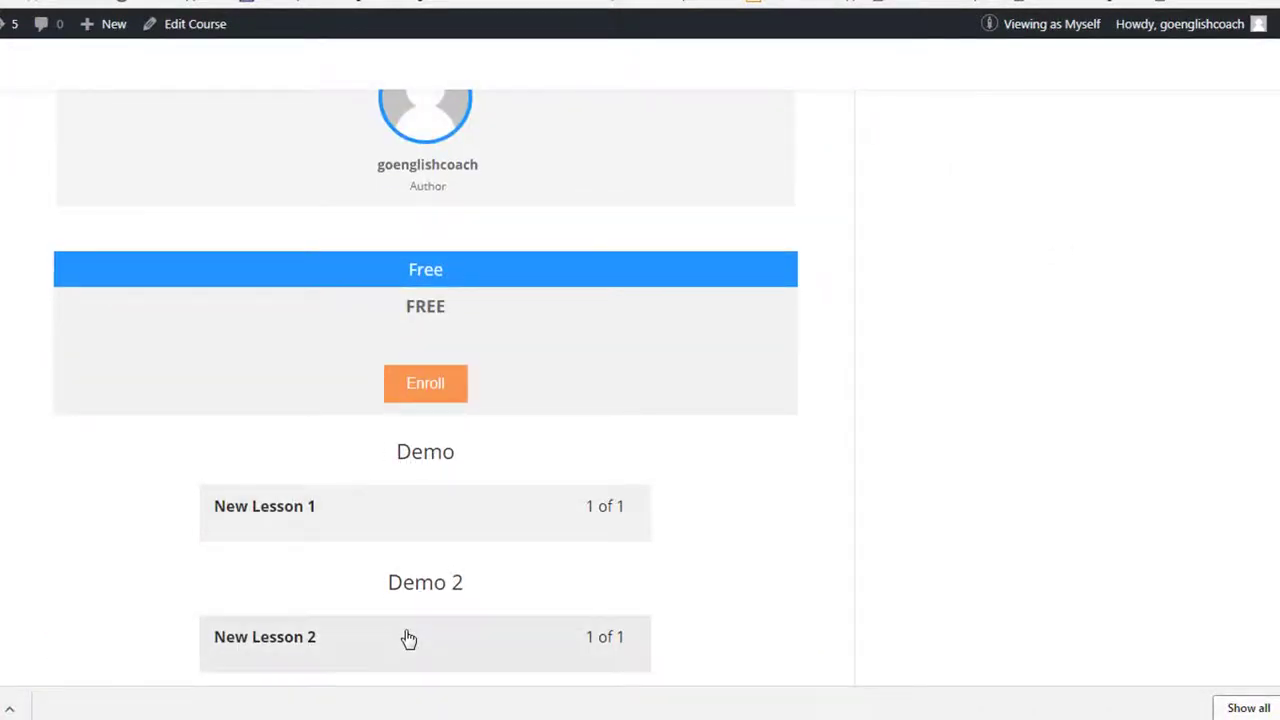
scroll(400, 531, "down", 2)
scroll(362, 536, "up", 2)
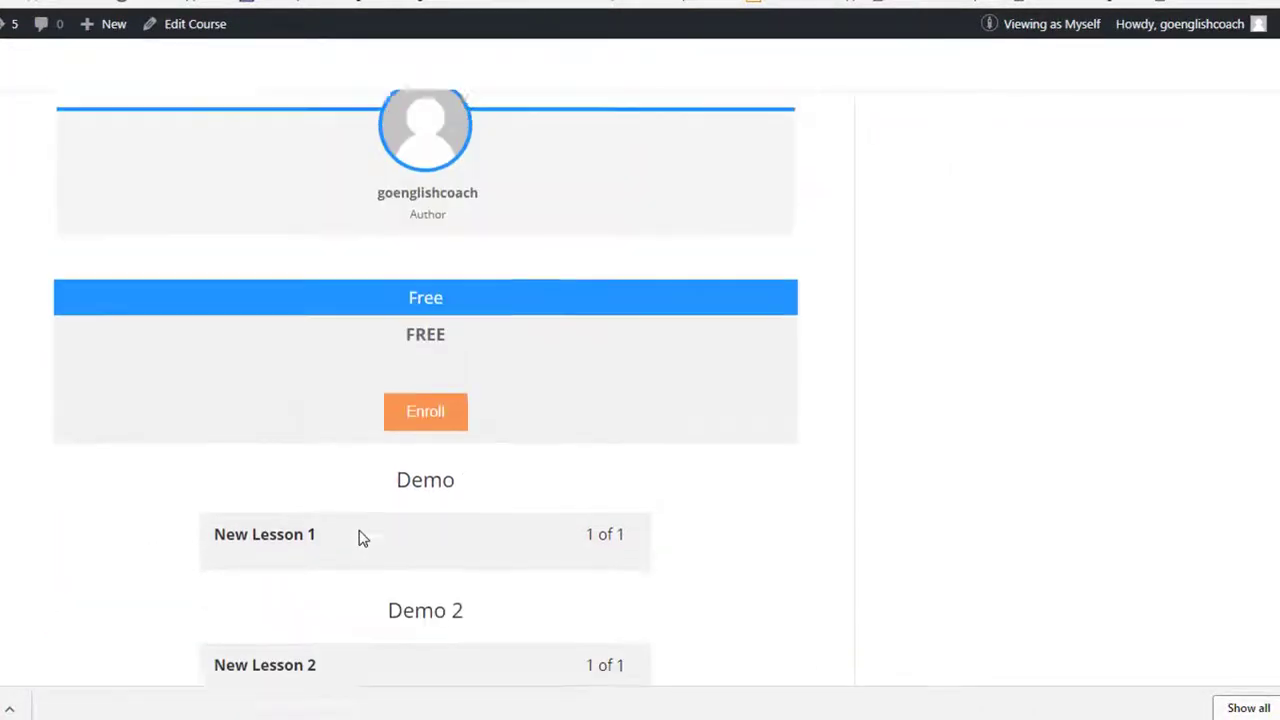
scroll(362, 536, "up", 4)
scroll(357, 537, "down", 3)
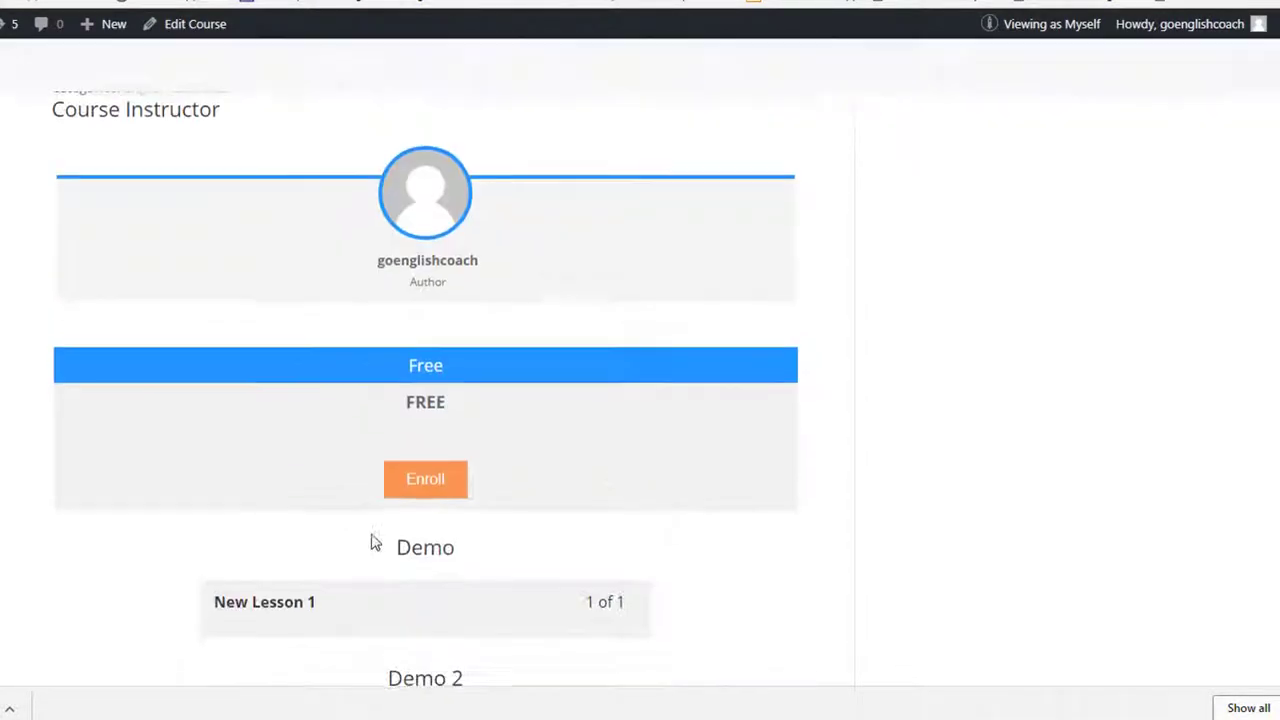
left_click(425, 484)
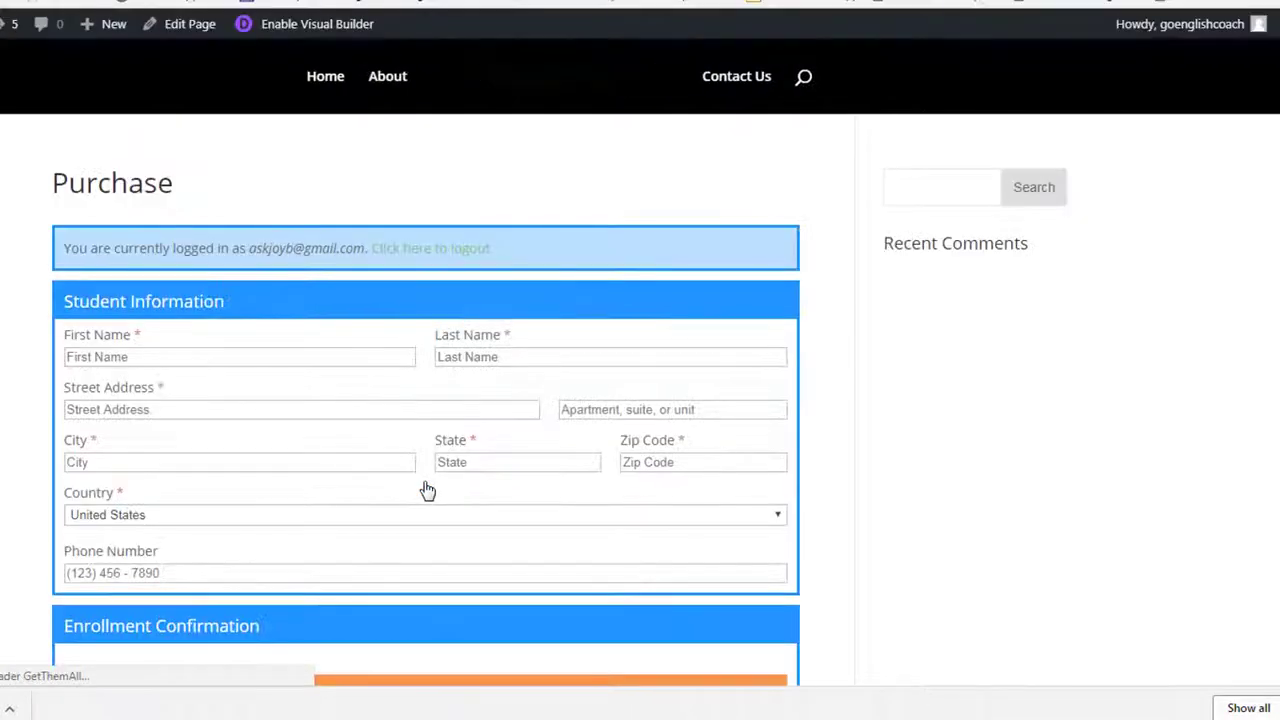
Autofill the student information fields and submit the enrollment in Demo.
scroll(230, 420, "down", 1)
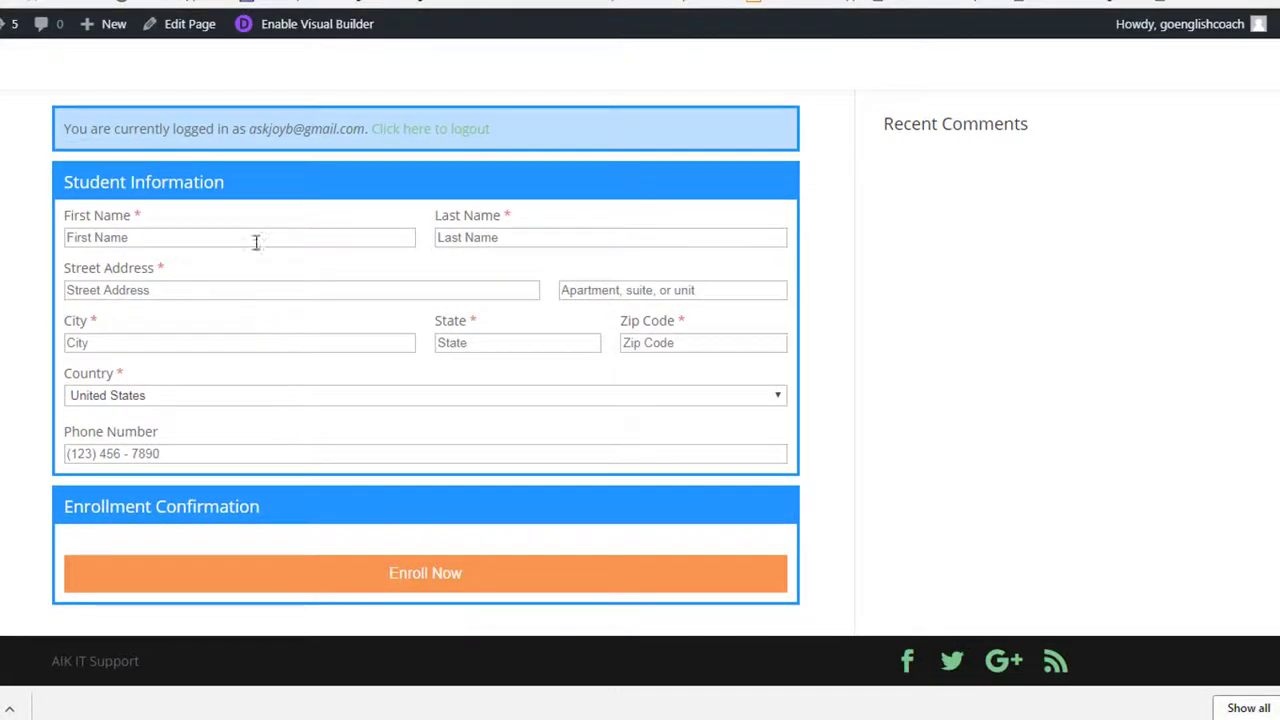
left_click(425, 575)
left_click(170, 274)
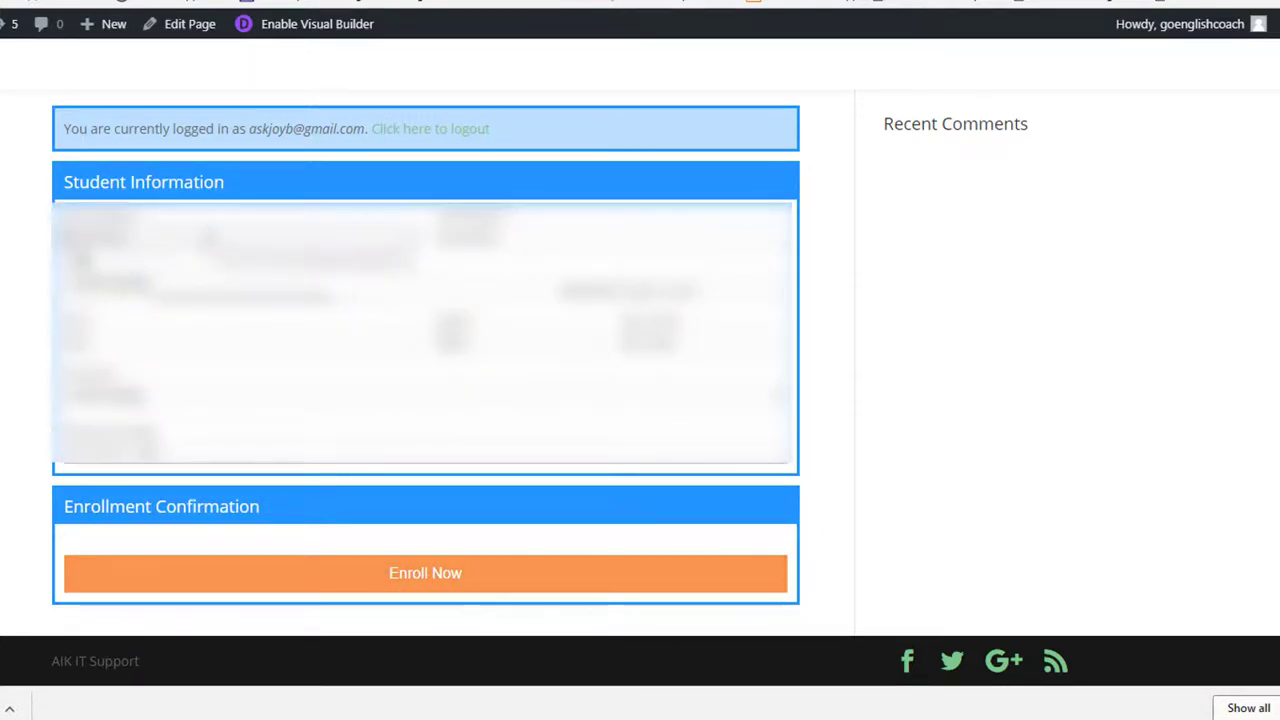
left_click(171, 273)
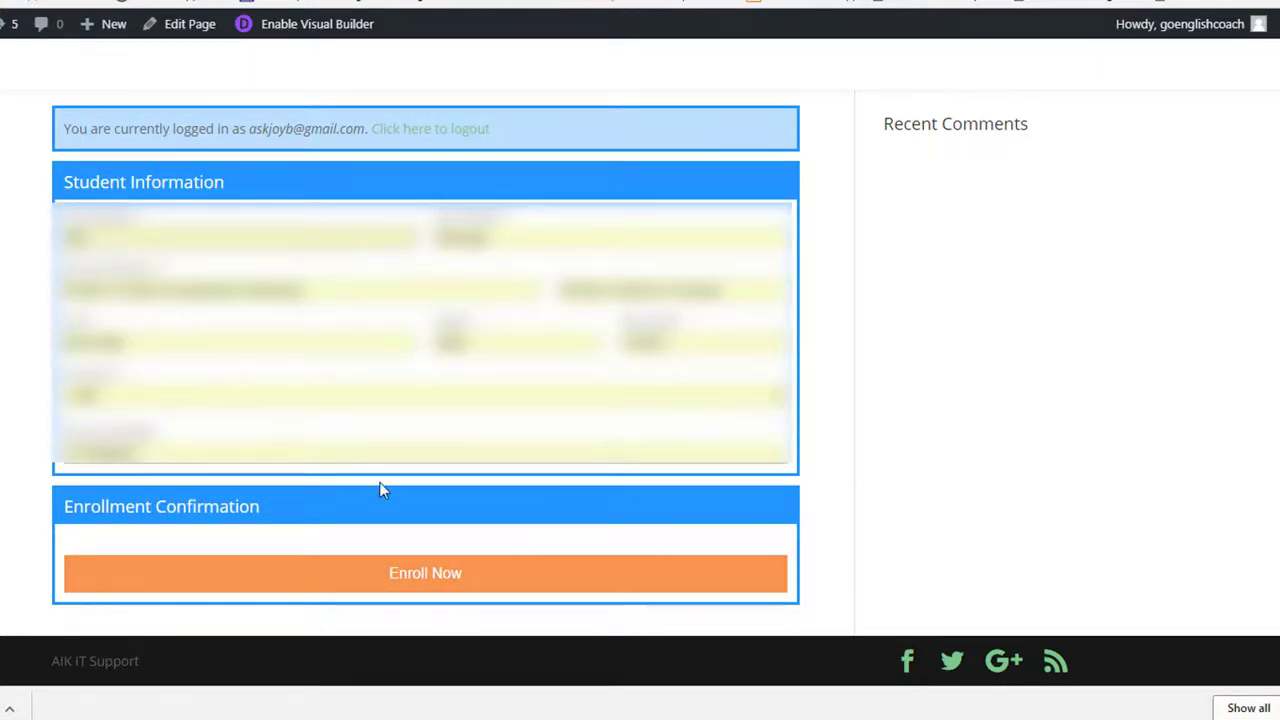
left_click(398, 578)
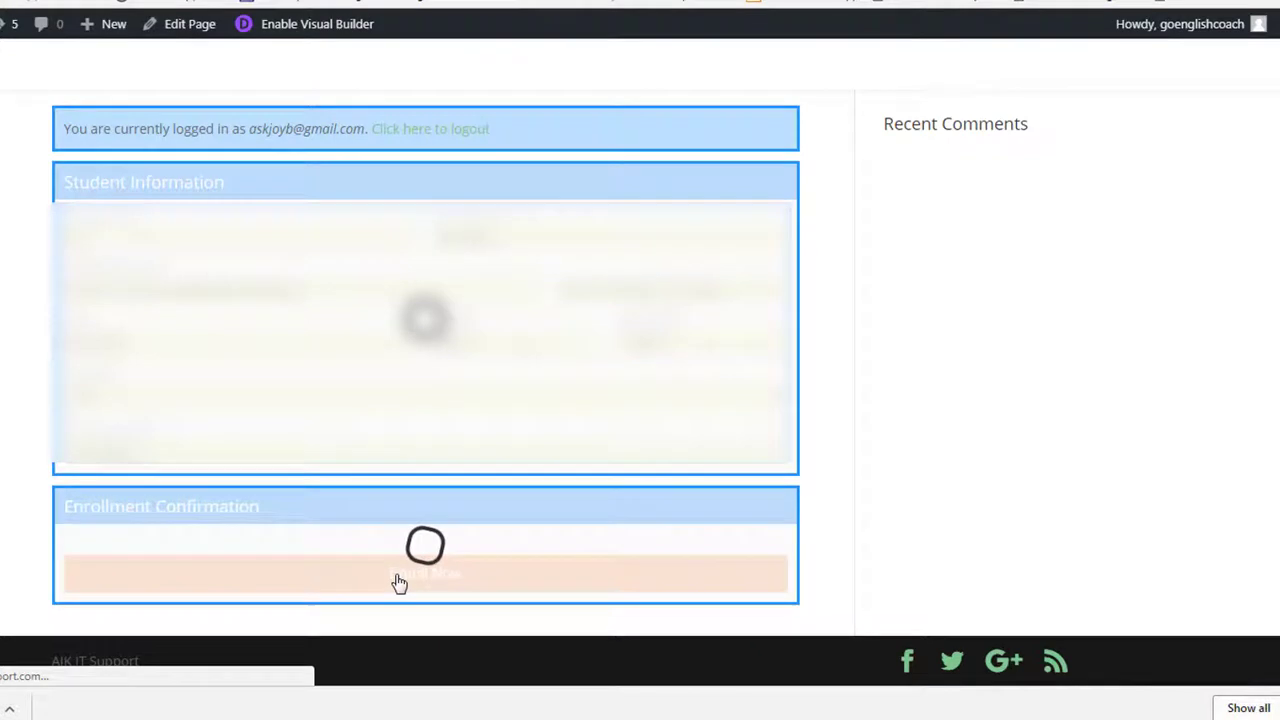
scroll(380, 537, "down", 3)
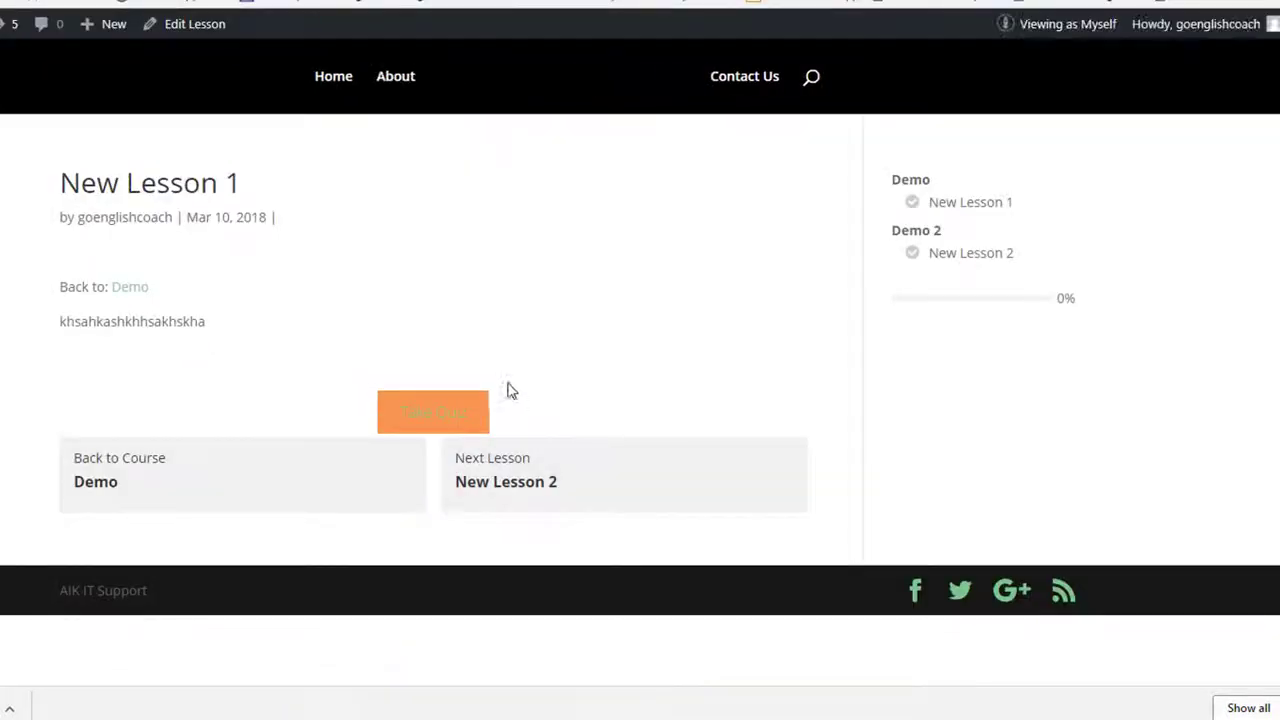
Open the New Lesson 1 Quiz, check its 65% passing grade, and start it.
left_click(425, 420)
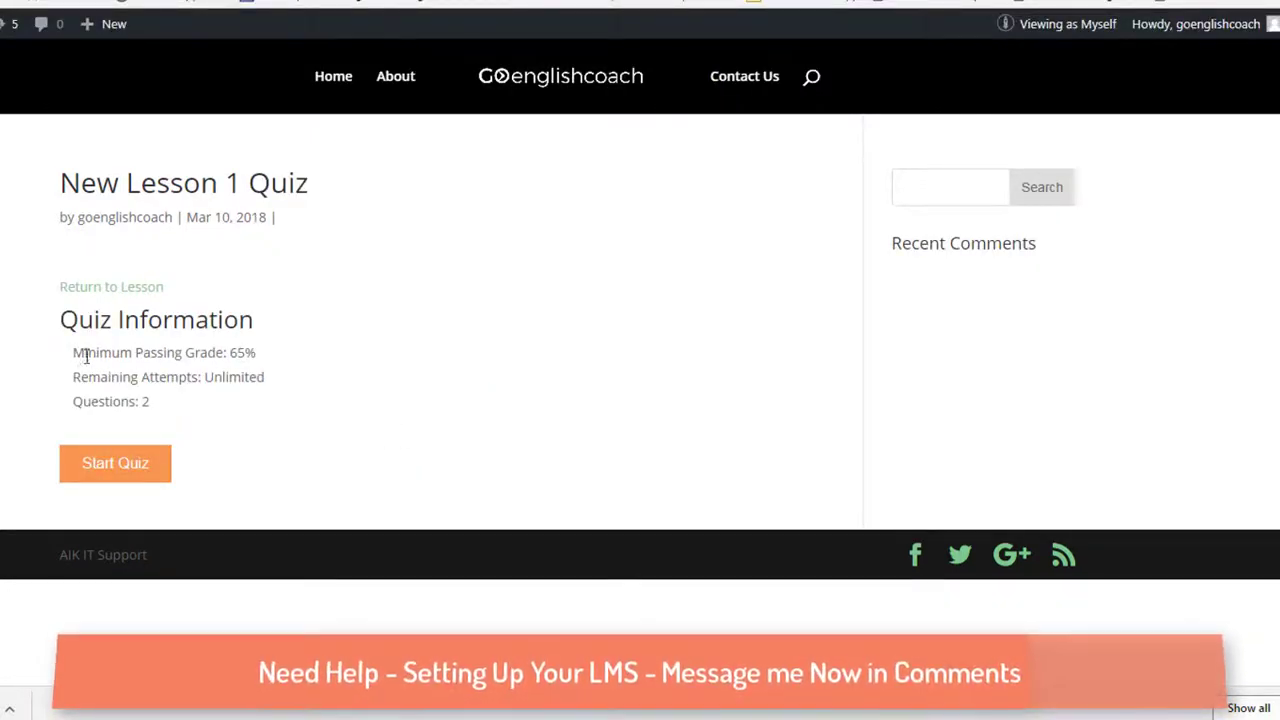
left_click_drag(81, 355, 277, 362)
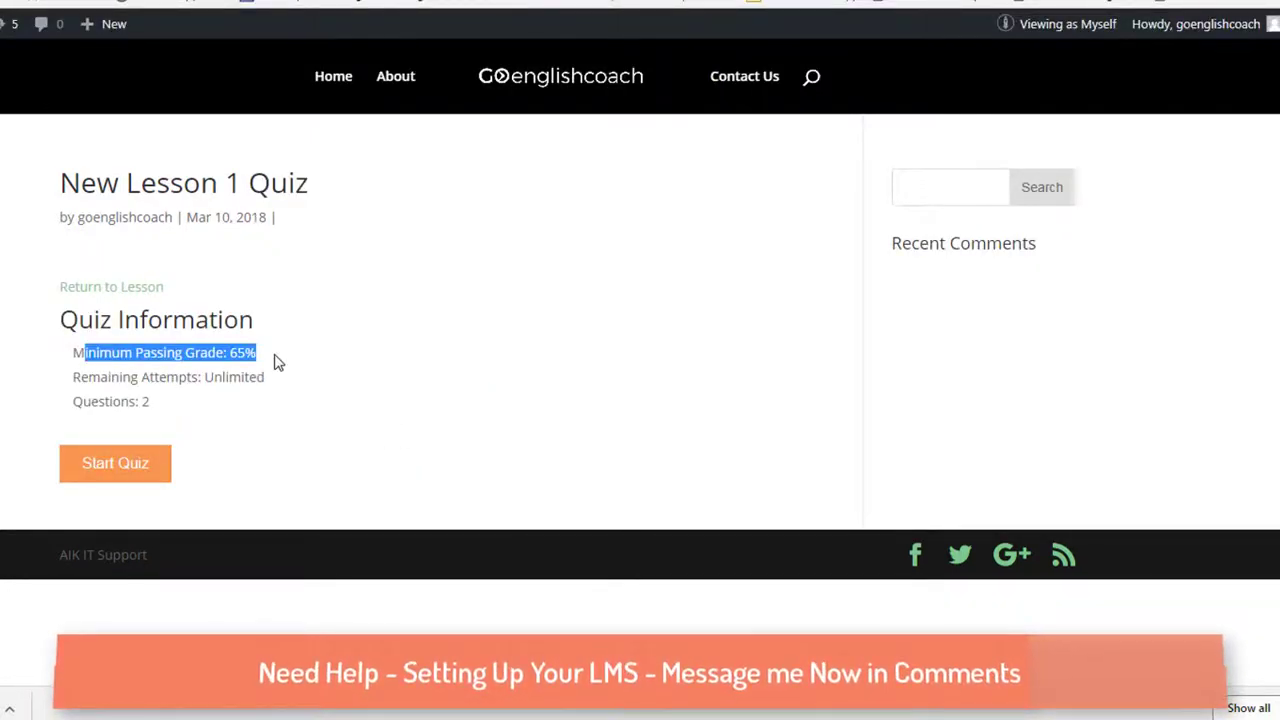
left_click(380, 368)
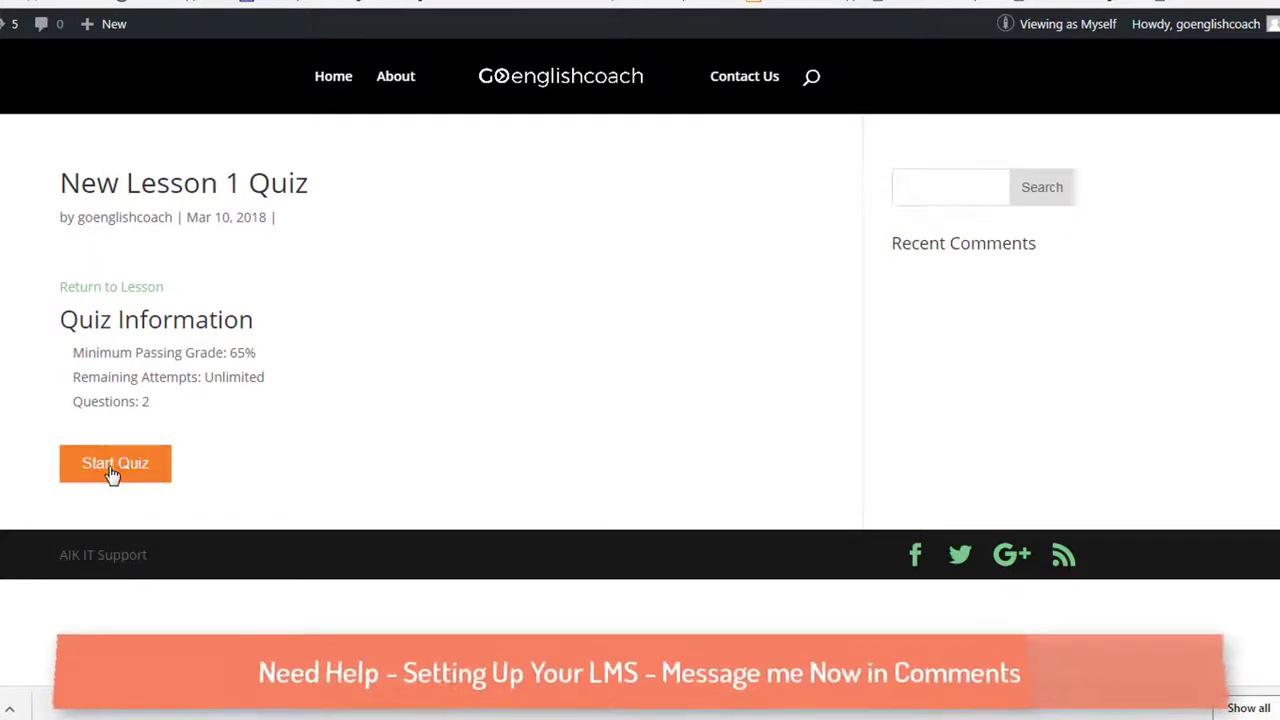
left_click(113, 472)
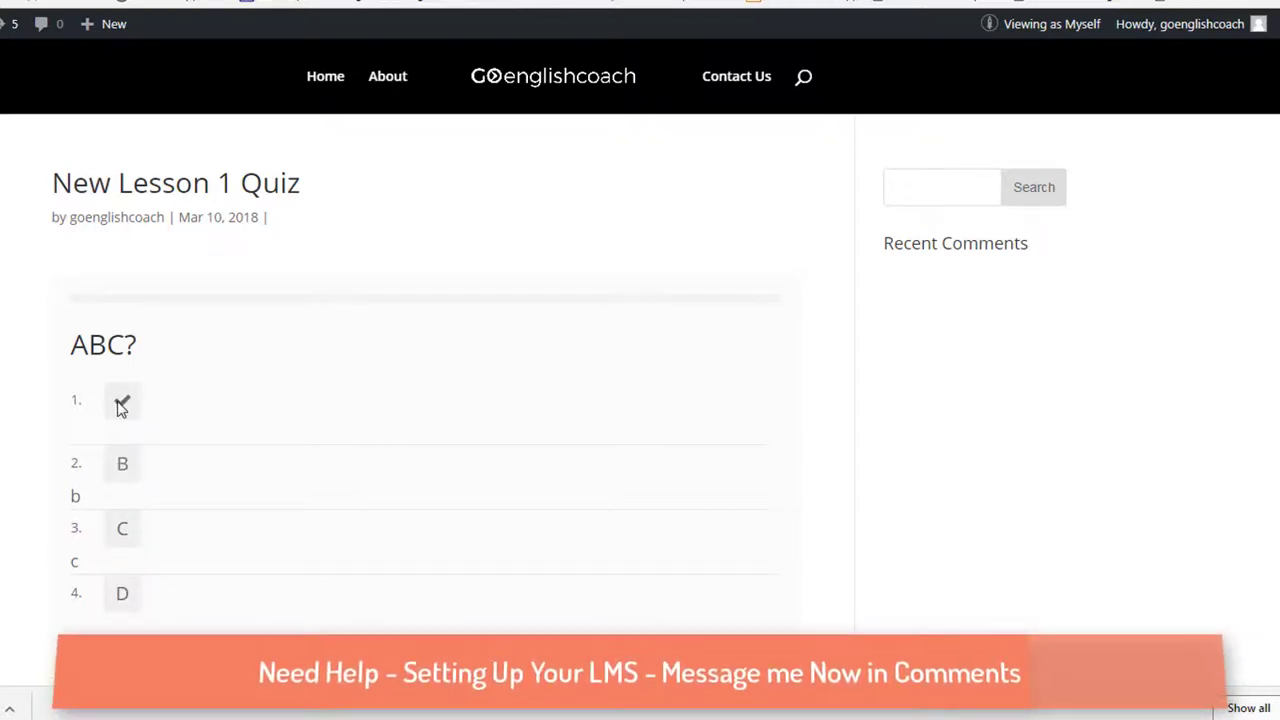
Answer the first choice on both ABC? and D?, then submit the quiz.
left_click(120, 405)
scroll(311, 589, "down", 2)
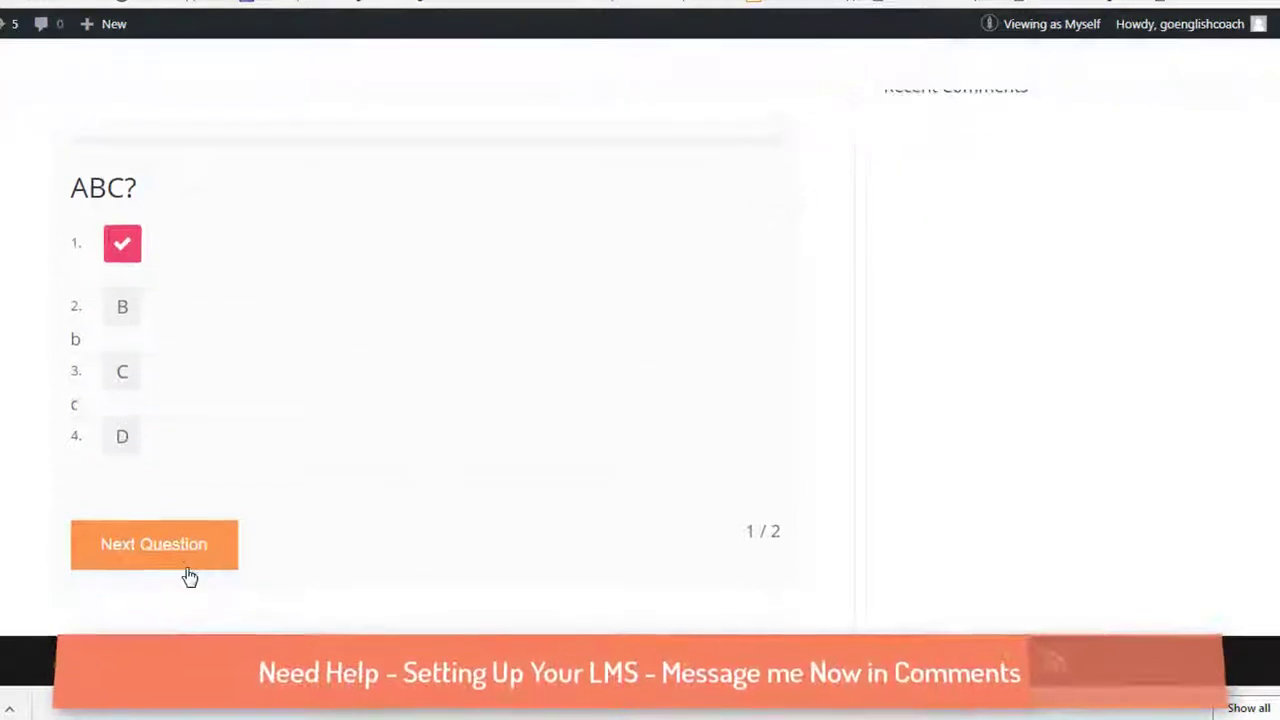
left_click(178, 565)
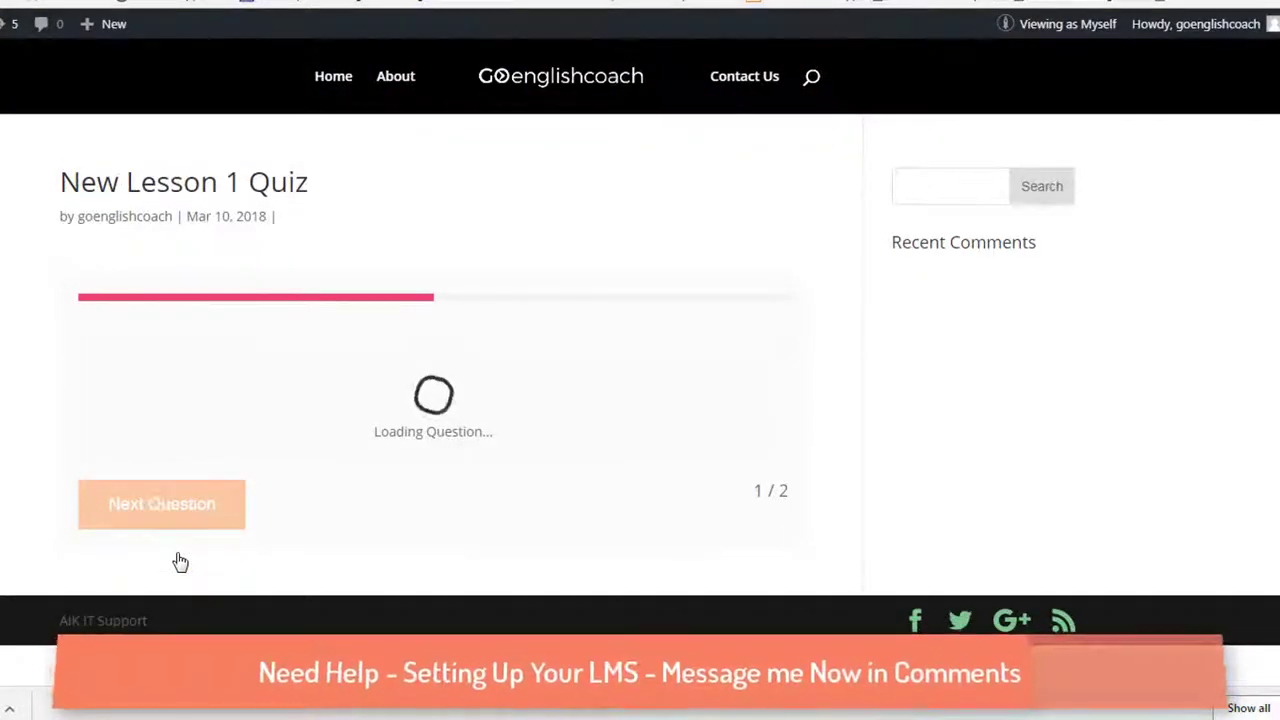
left_click(121, 404)
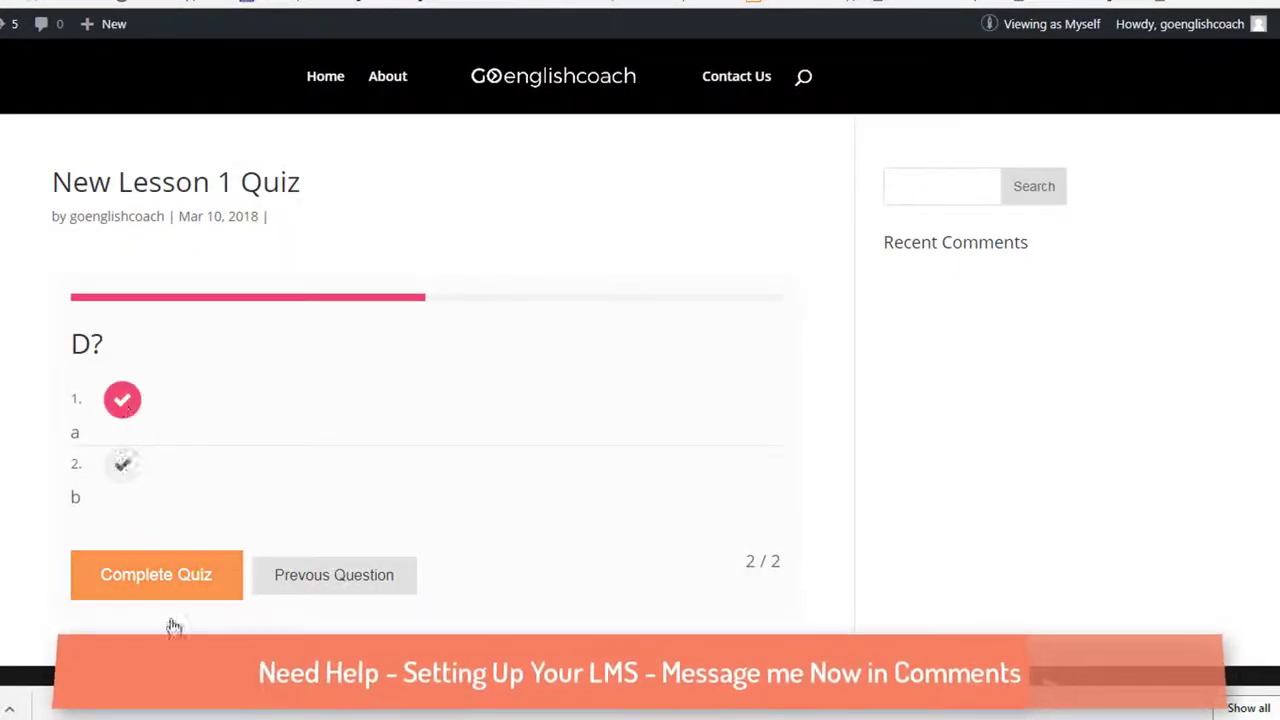
left_click(177, 590)
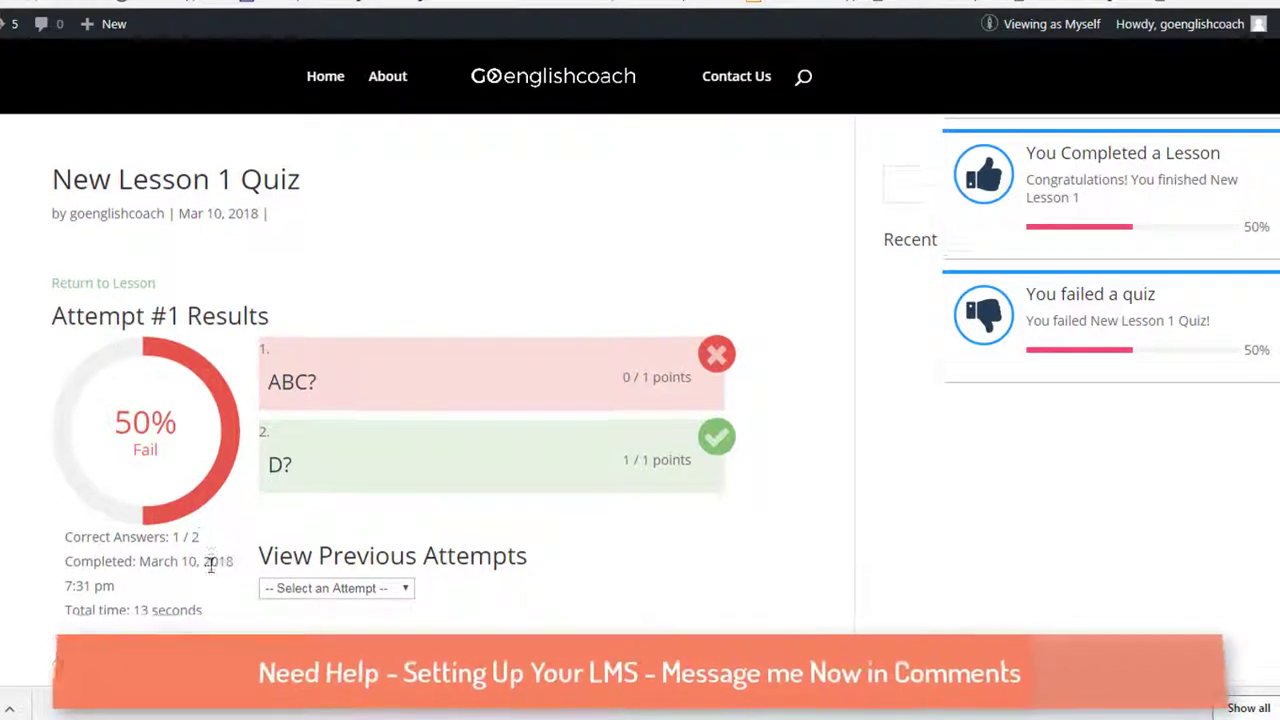
Review the Attempt #1 results, 50% (Fail), from the previous attempts list.
scroll(270, 505, "down", 2)
left_click(351, 380)
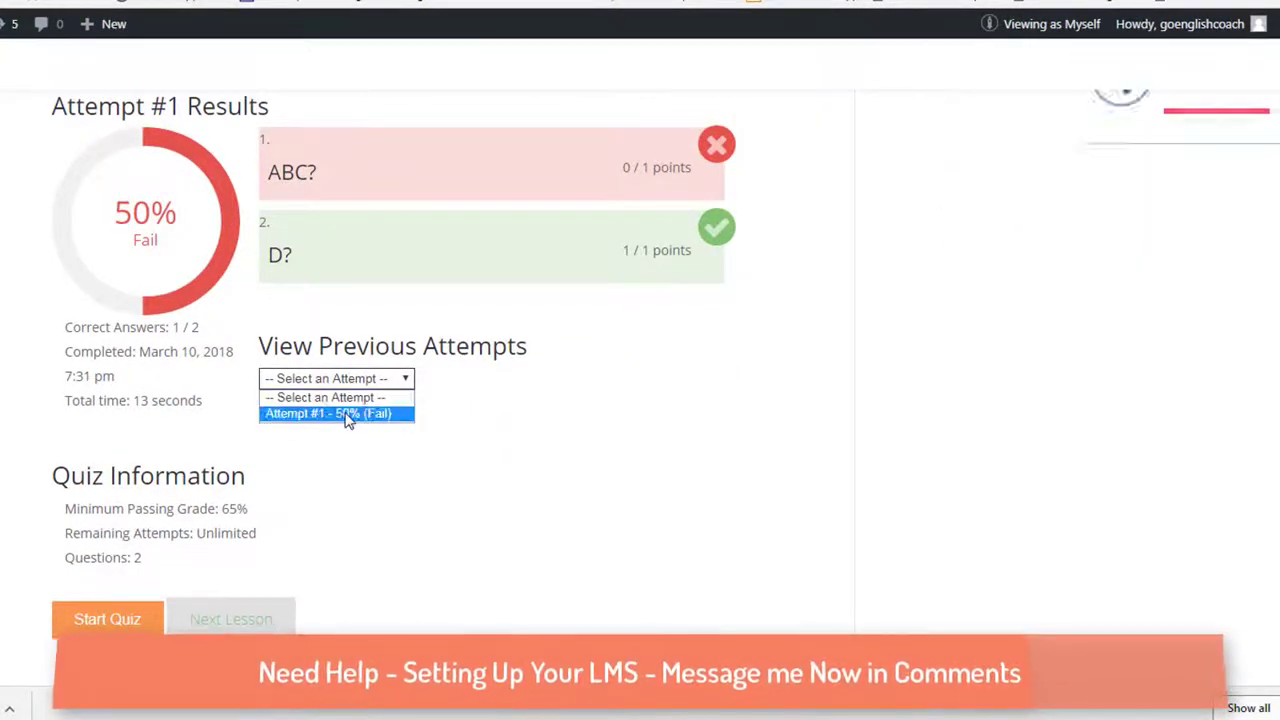
left_click(346, 414)
left_click(337, 380)
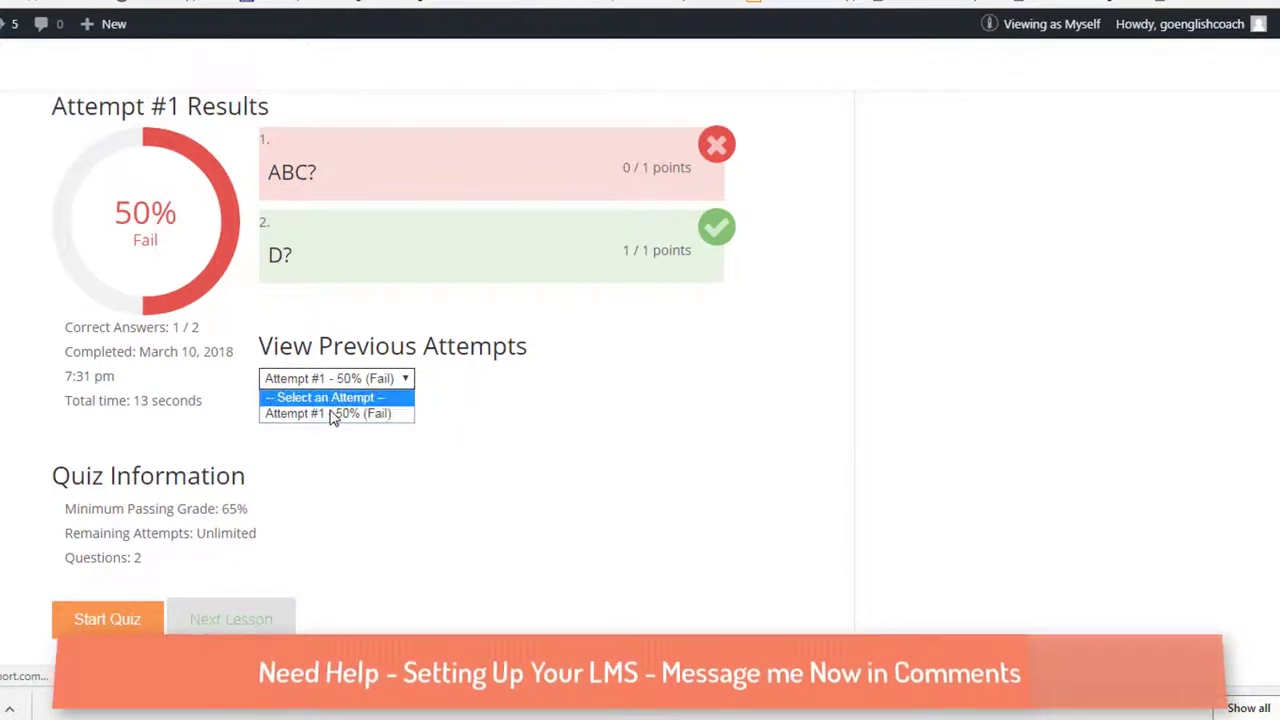
left_click(334, 412)
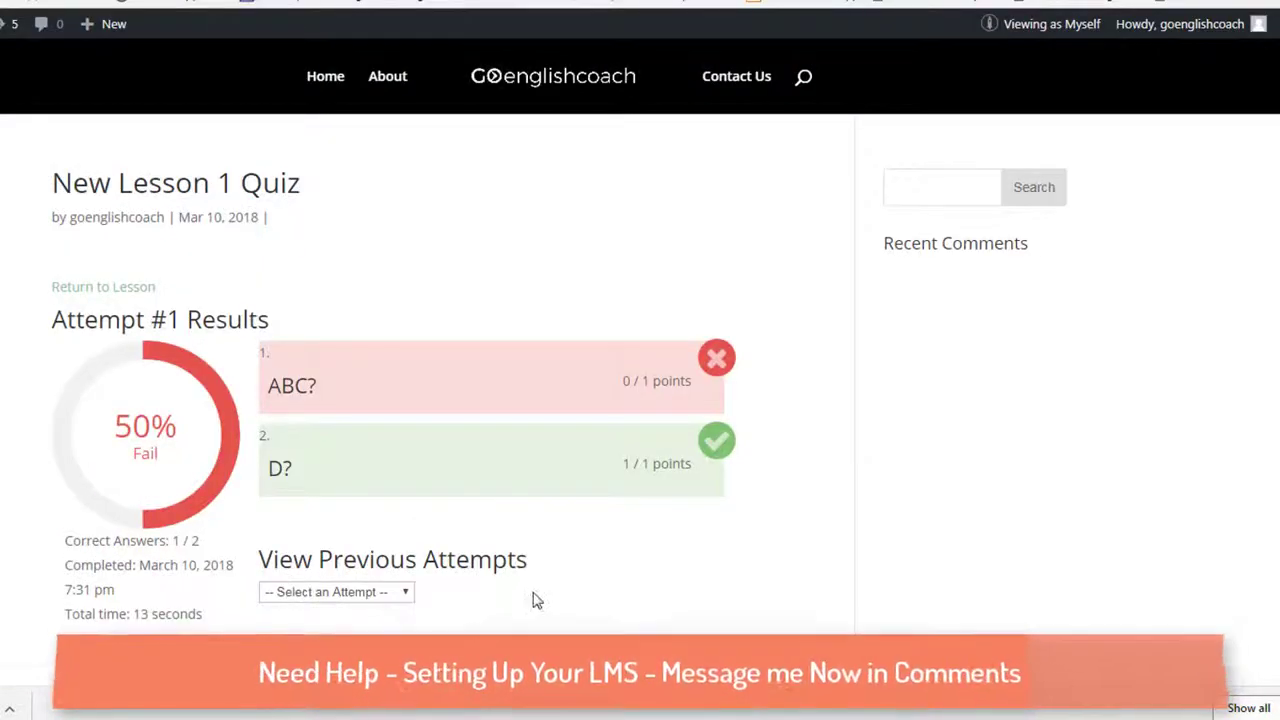
scroll(531, 598, "down", 3)
Retake the quiz choosing A and B for ABC? and the first answer for D?, then submit.
left_click(102, 570)
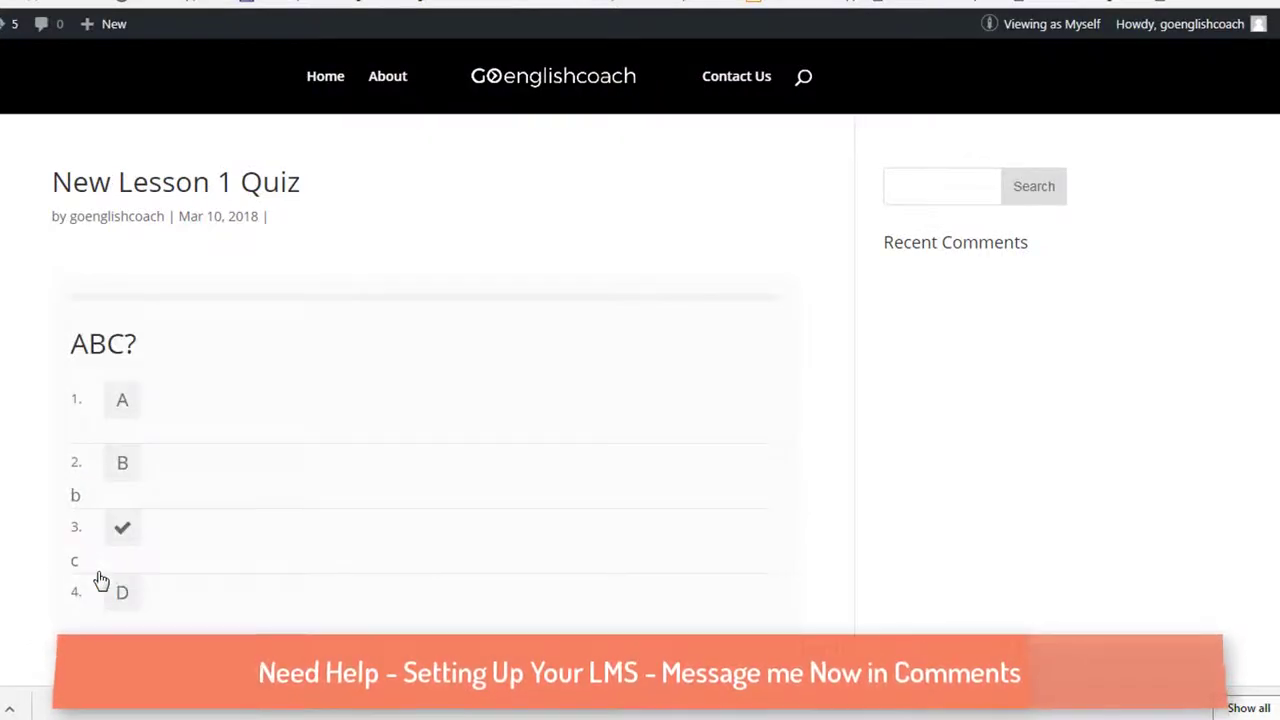
left_click(121, 400)
left_click(121, 466)
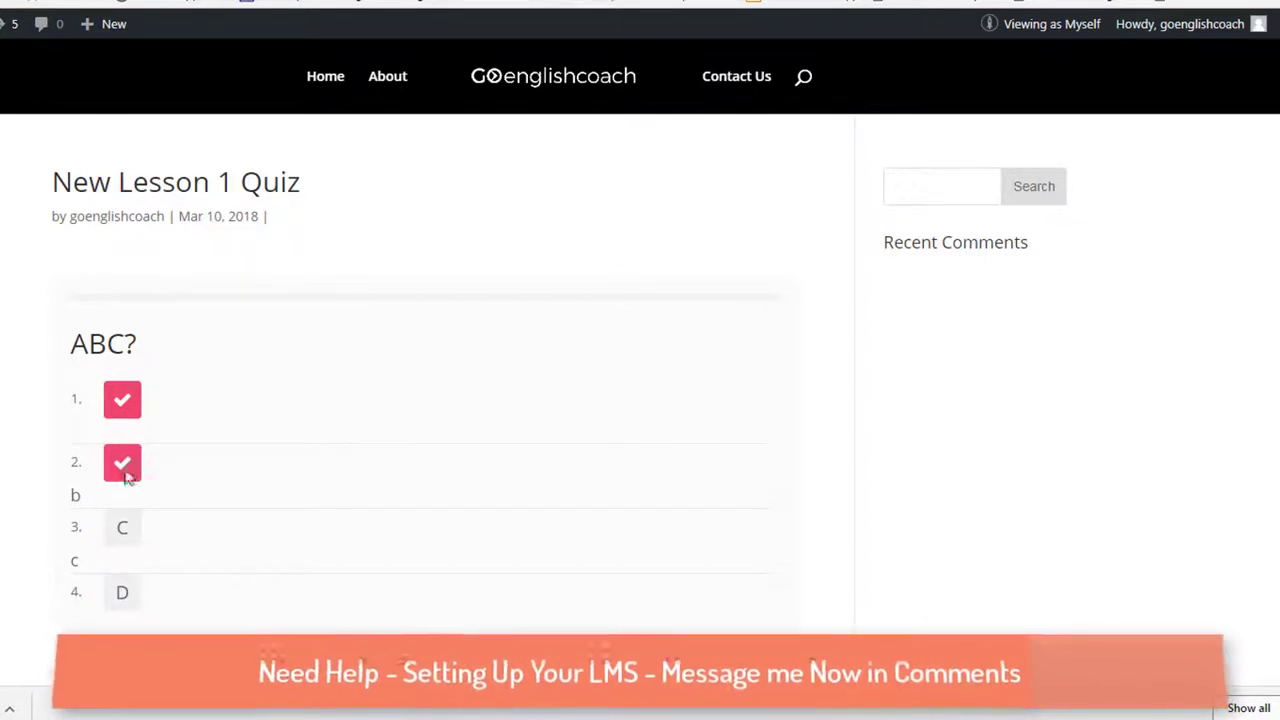
scroll(297, 551, "down", 2)
left_click(149, 543)
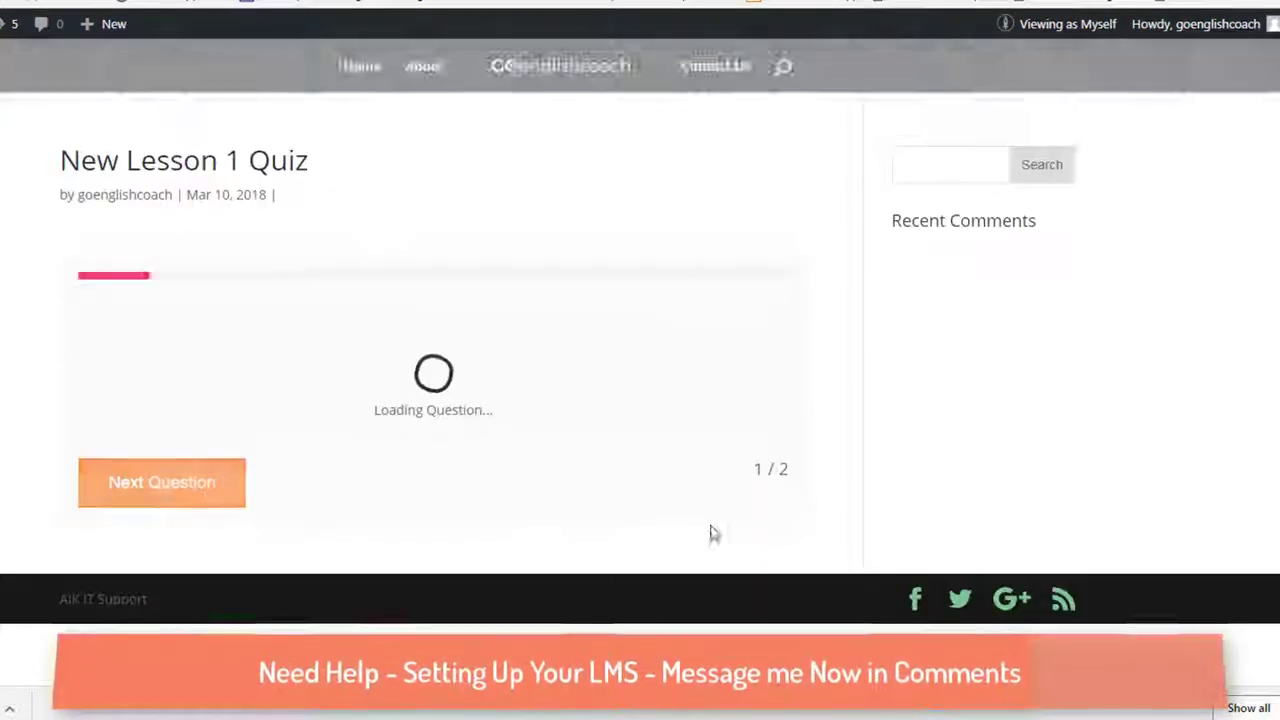
left_click(130, 405)
left_click(163, 580)
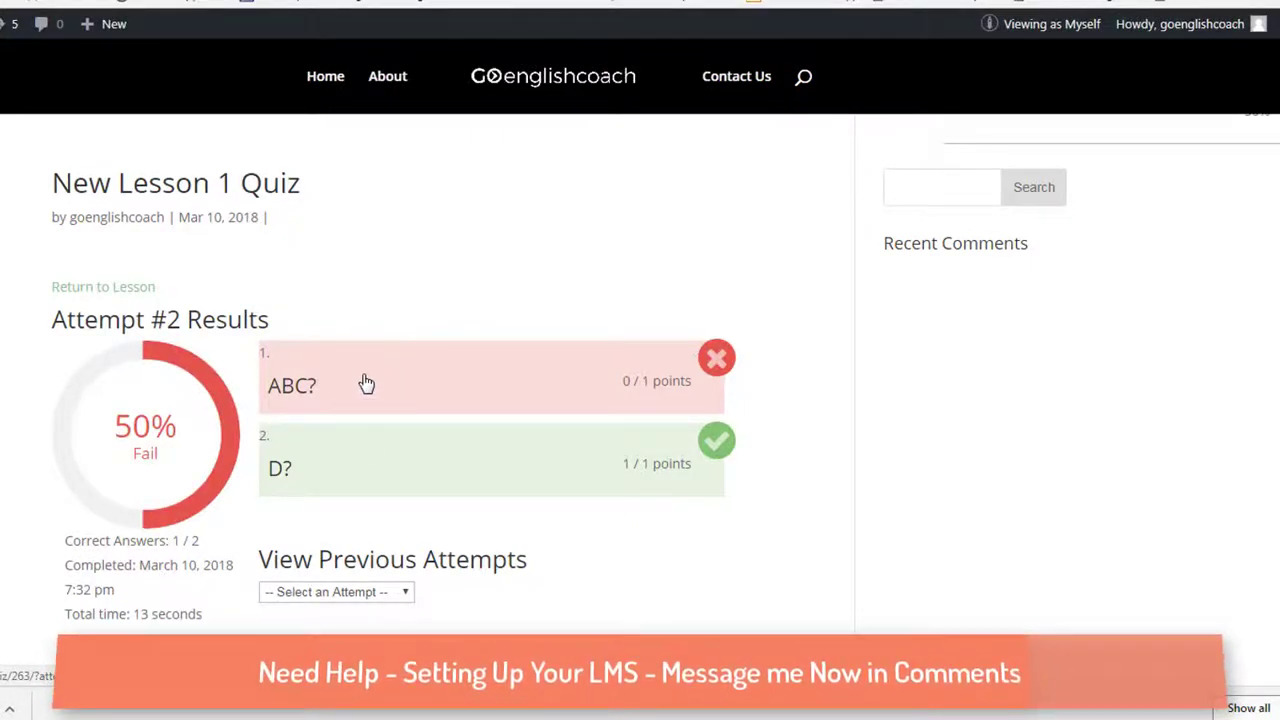
Check the previous attempts list without choosing an attempt.
left_click(343, 591)
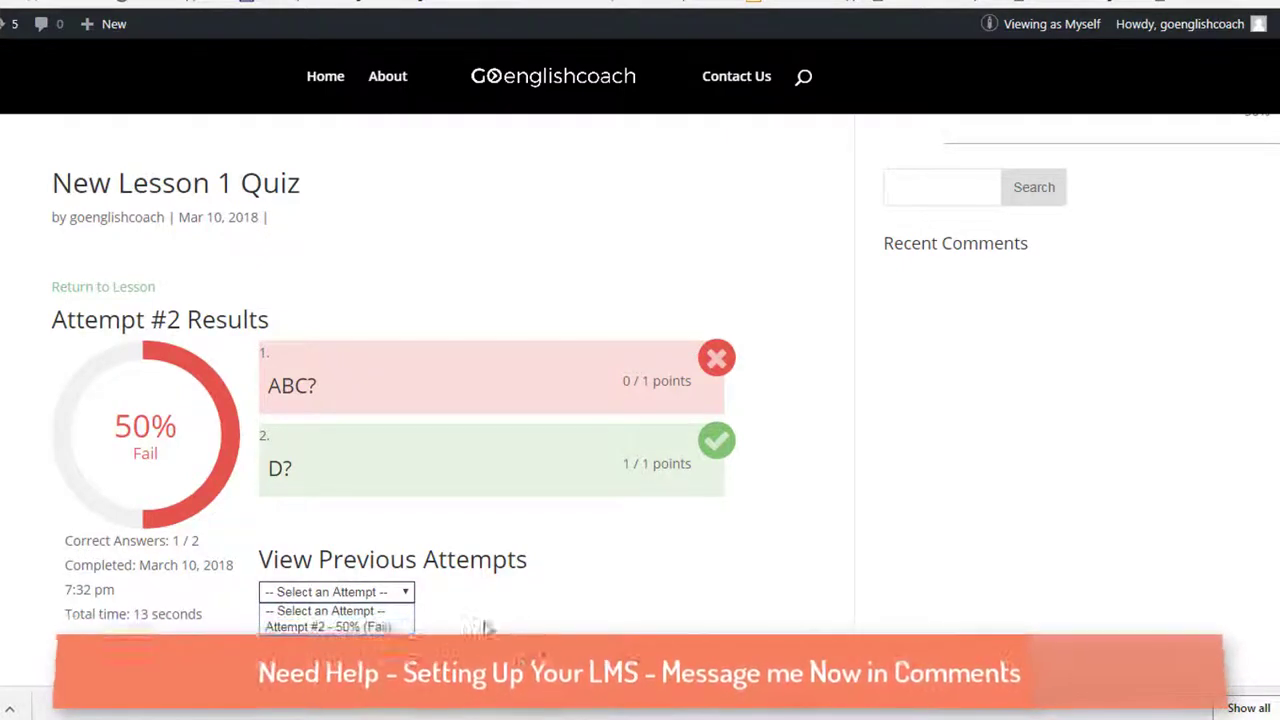
left_click(511, 623)
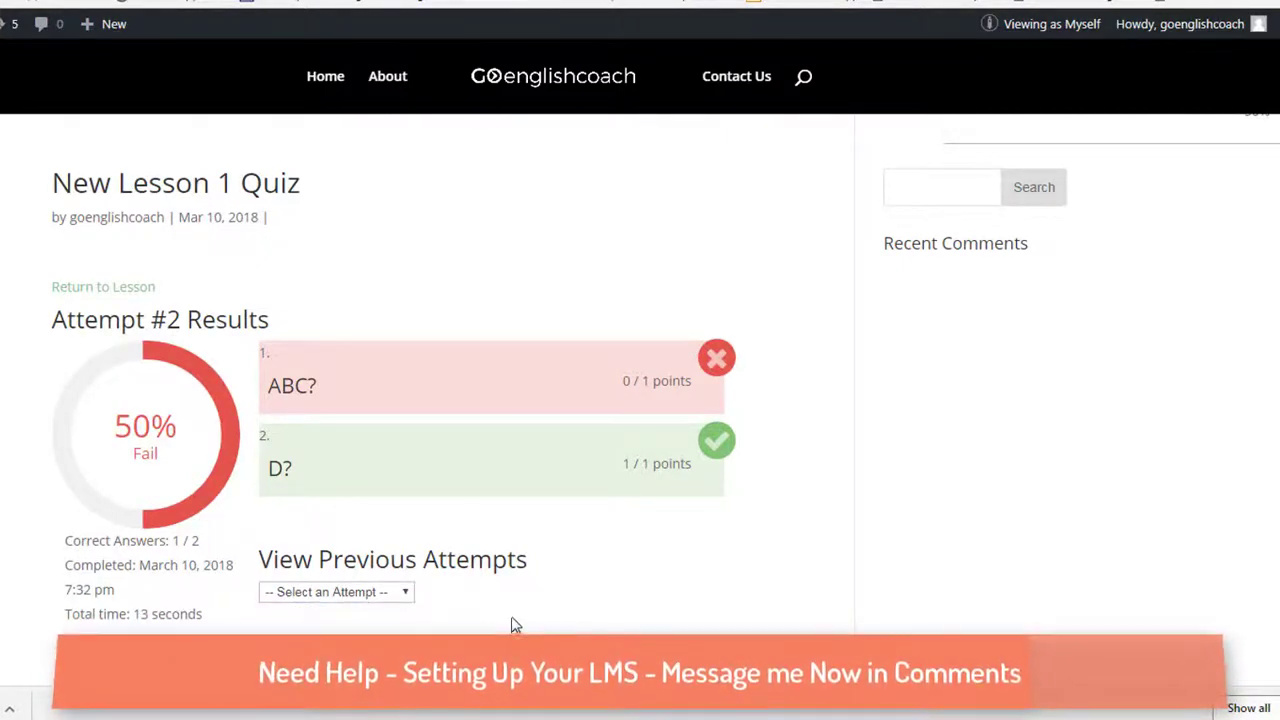
scroll(511, 620, "down", 3)
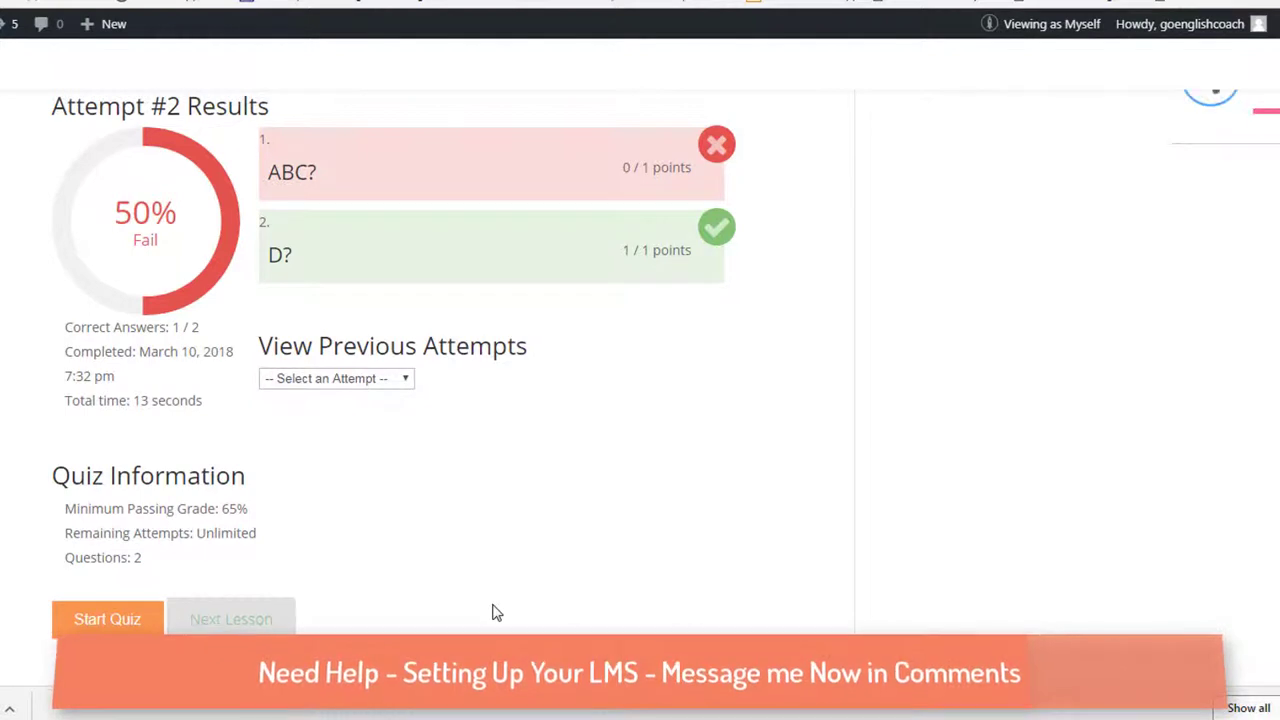